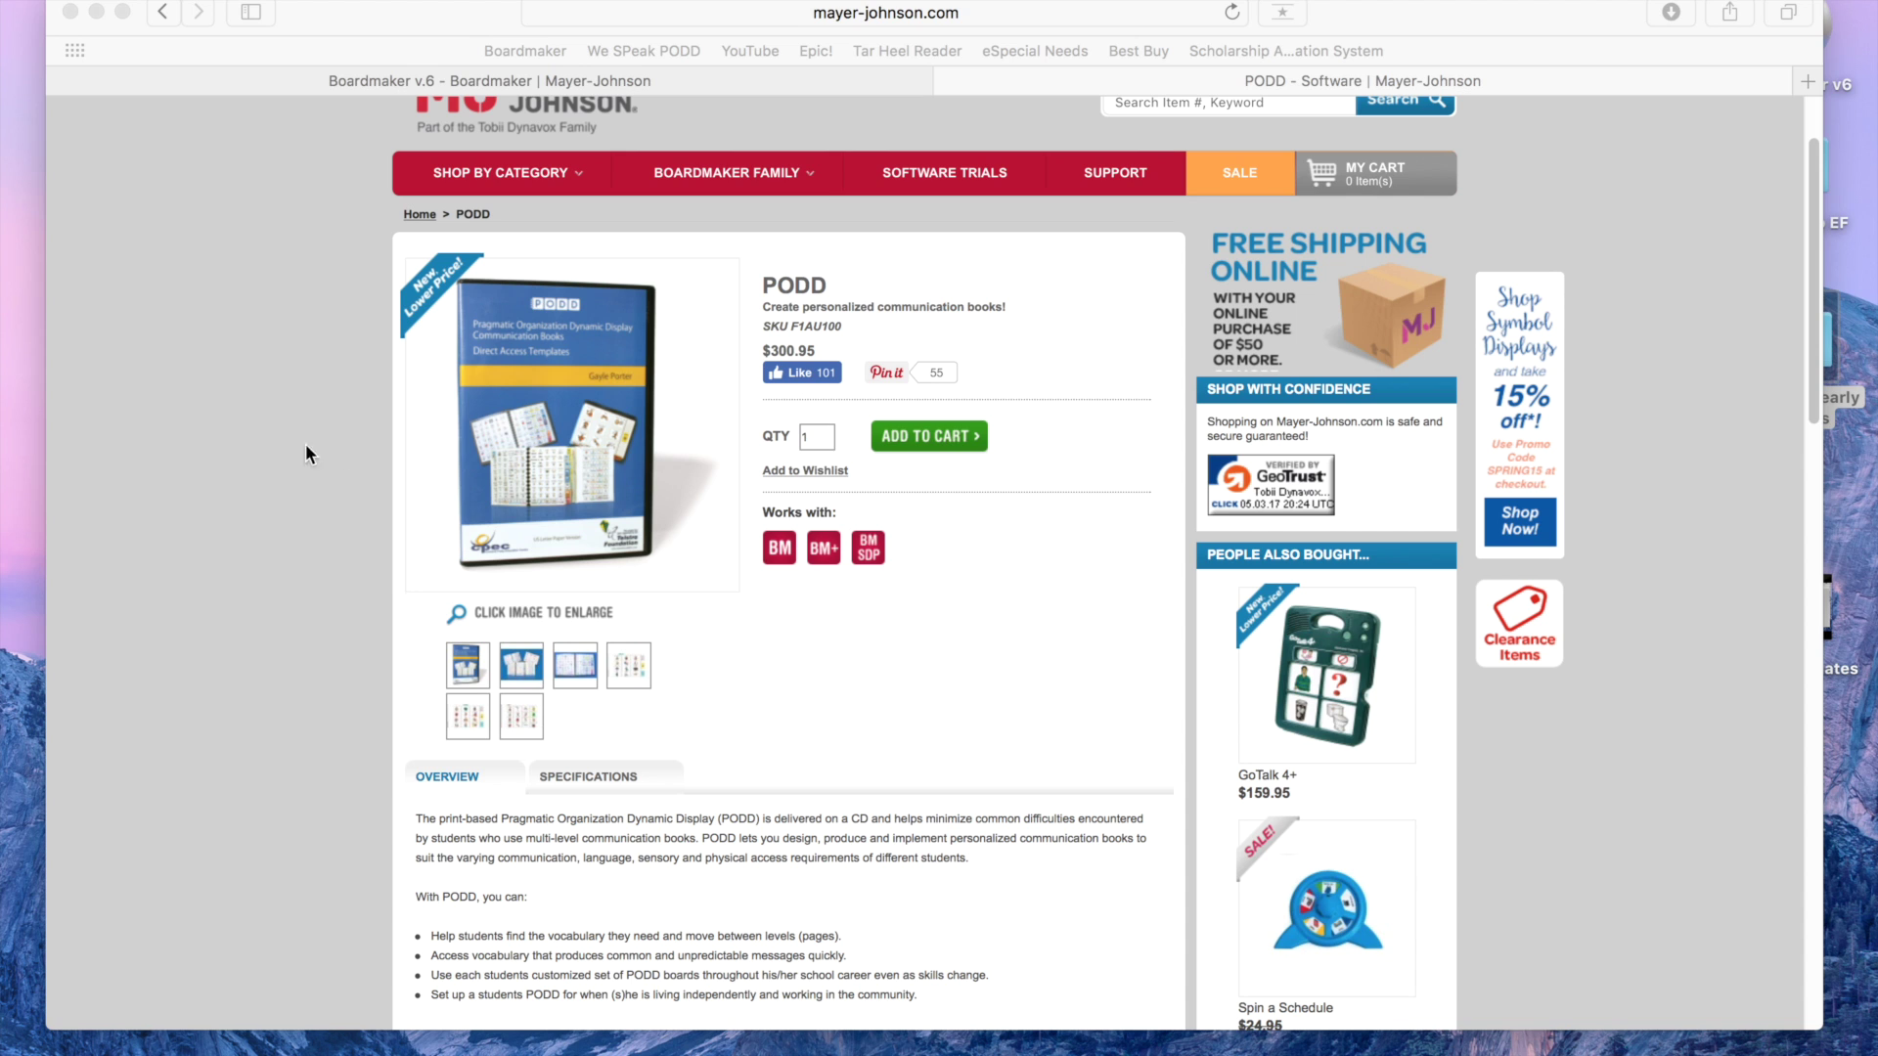
Step: Switch to the Boardmaker v.6 product page tab in Safari
{"action": "left_click", "coordinate": [337, 93]}
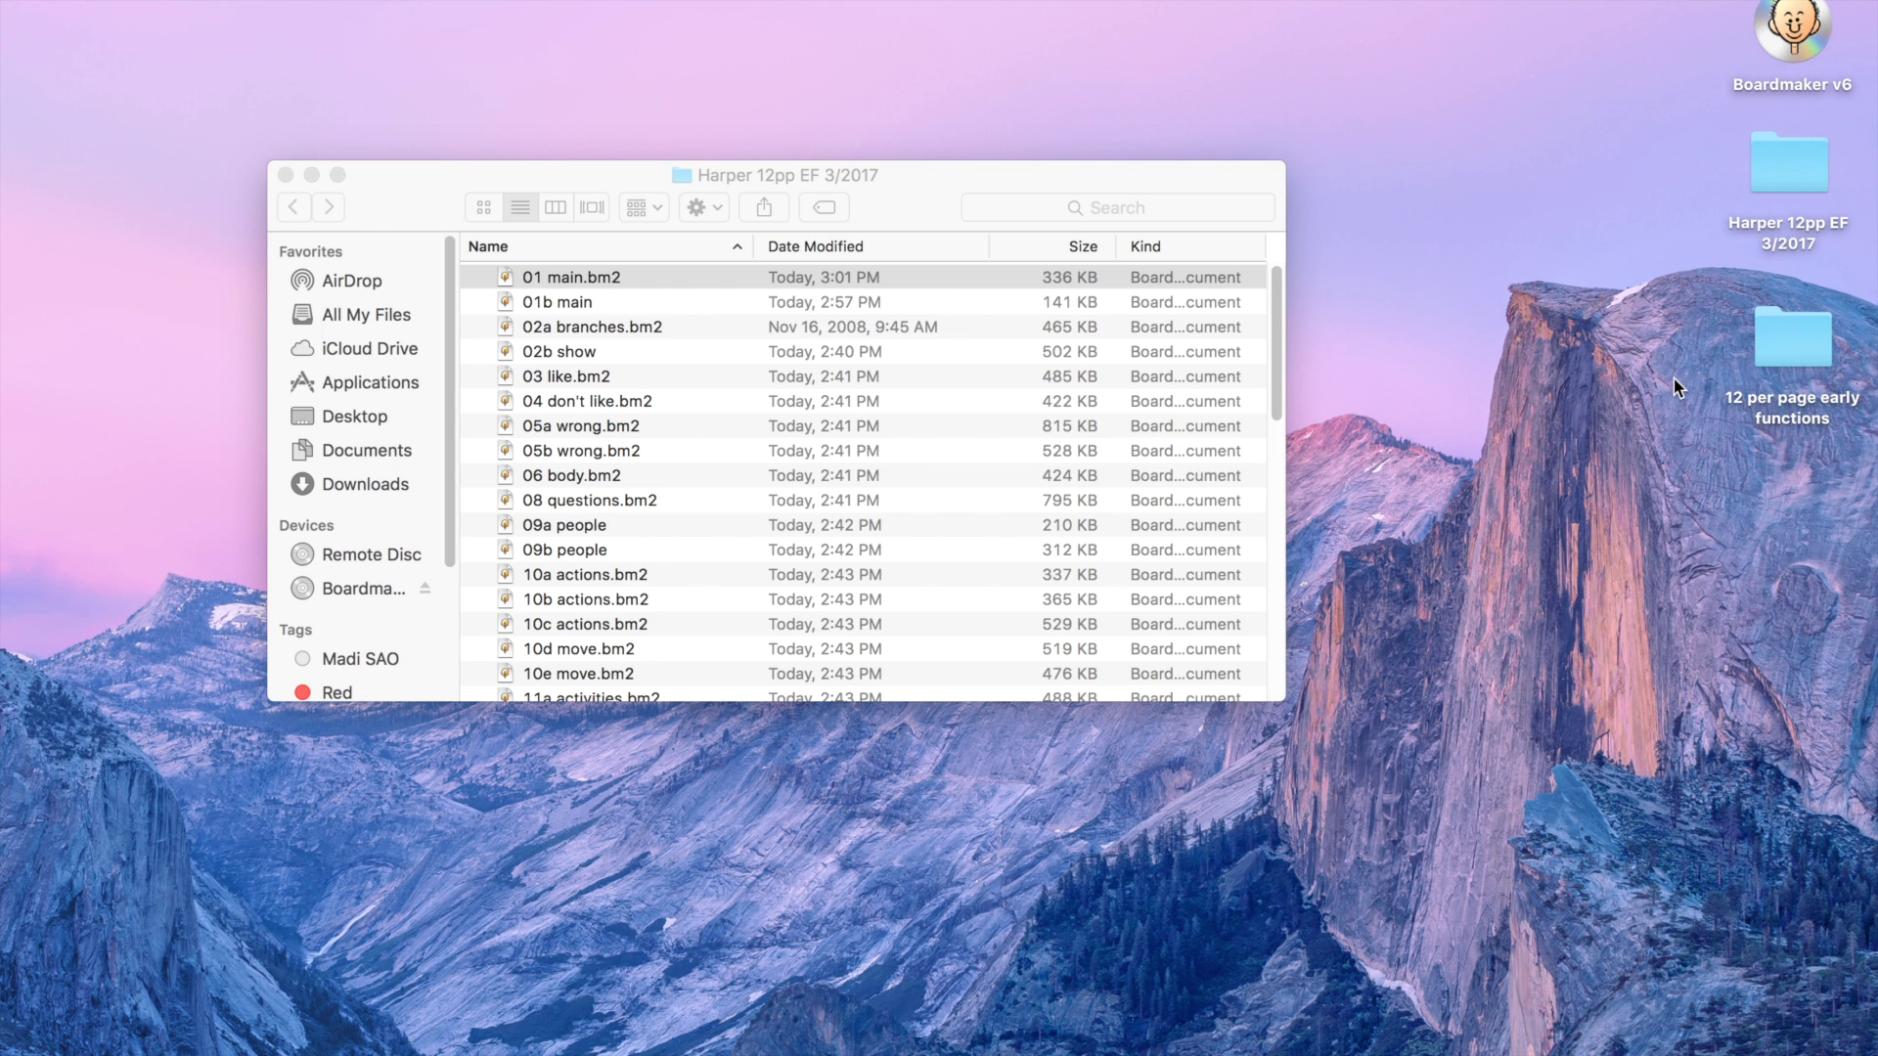
Step: Copy the '12 per page early functions' desktop folder, then deselect it
{"action": "right_click", "coordinate": [1803, 344]}
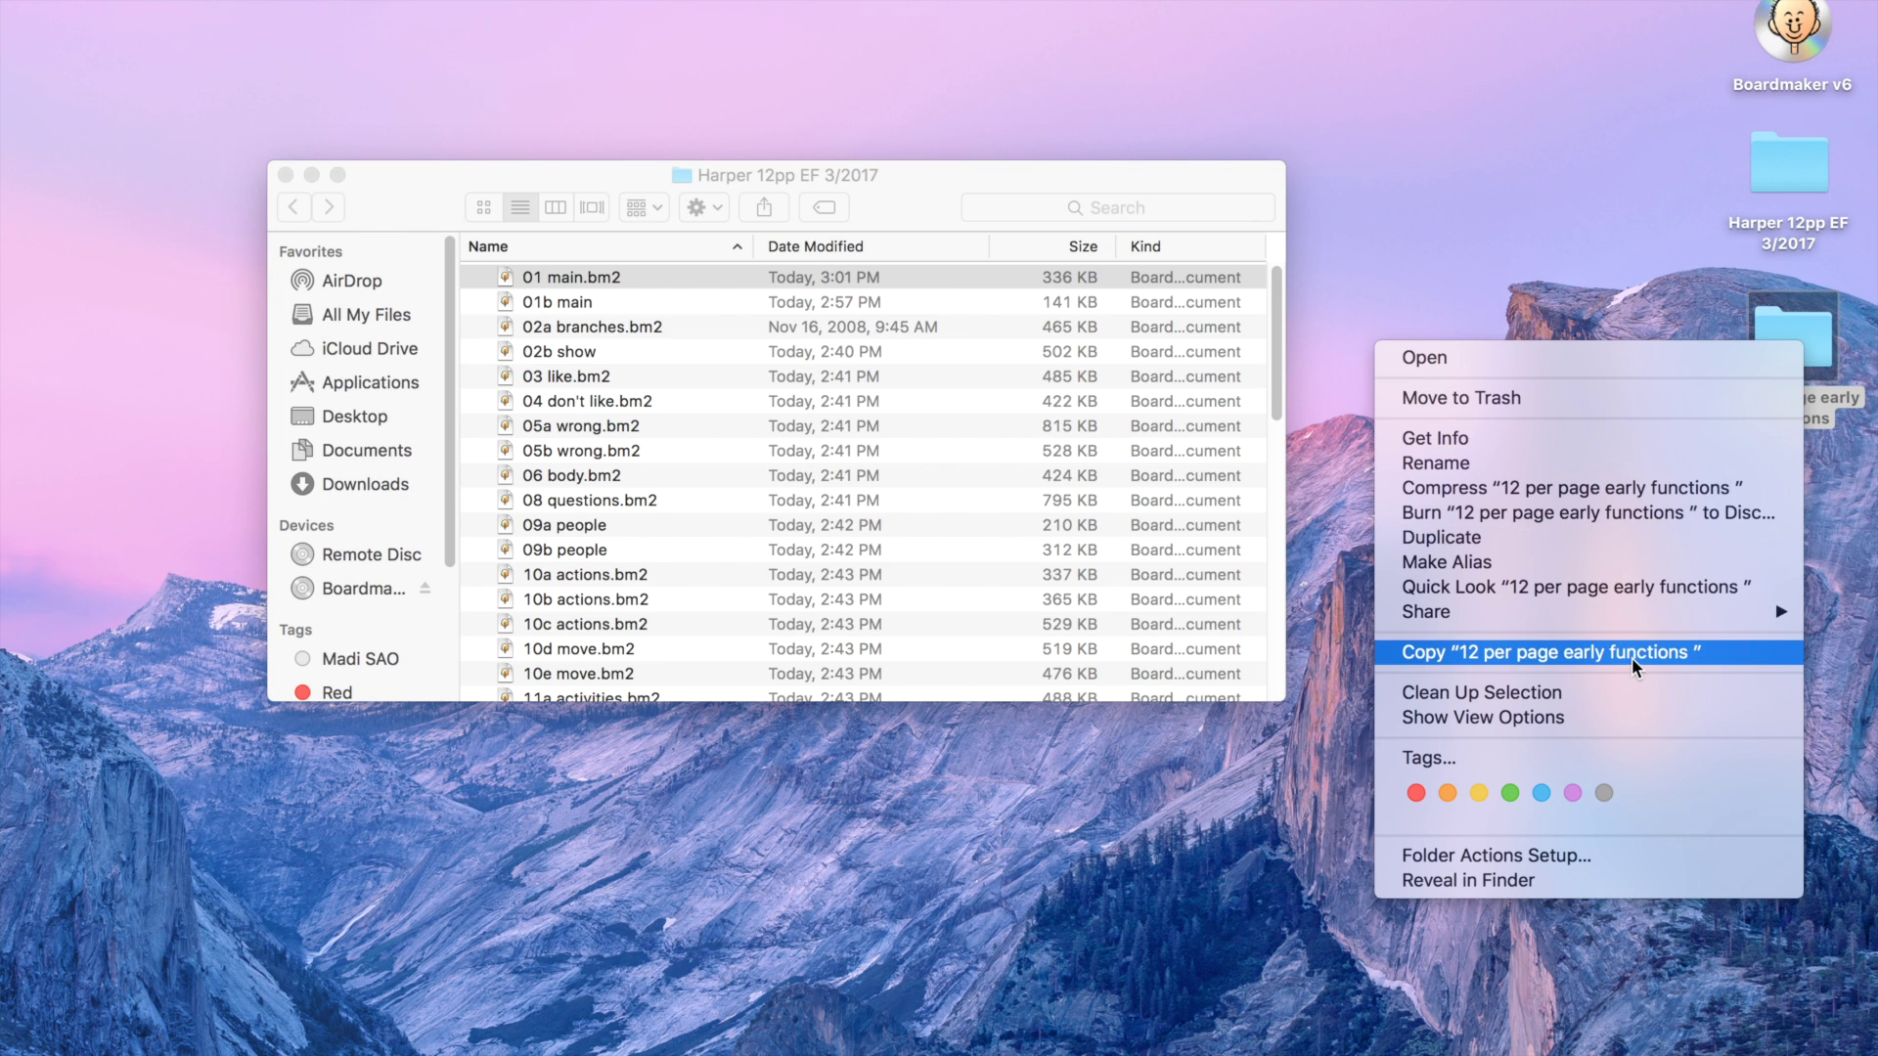
{"action": "left_click", "coordinate": [1668, 233]}
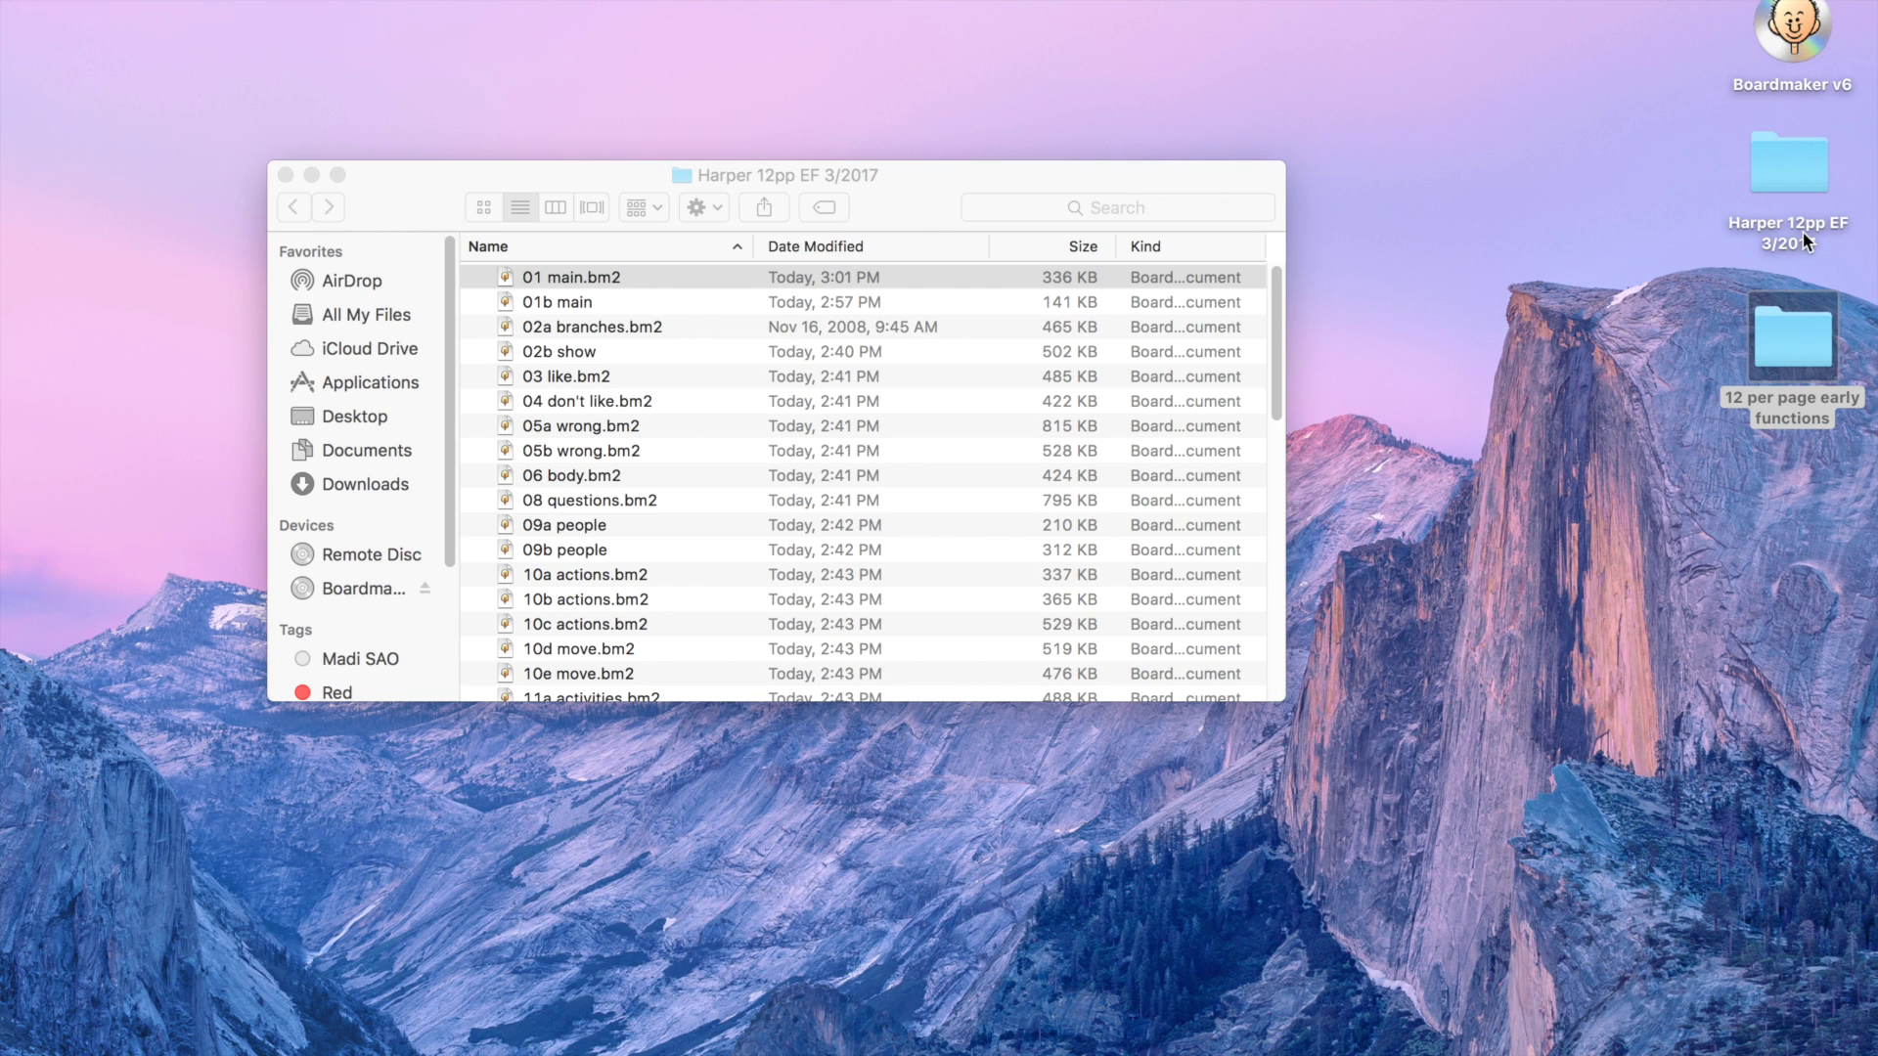
{"action": "left_click", "coordinate": [1654, 232]}
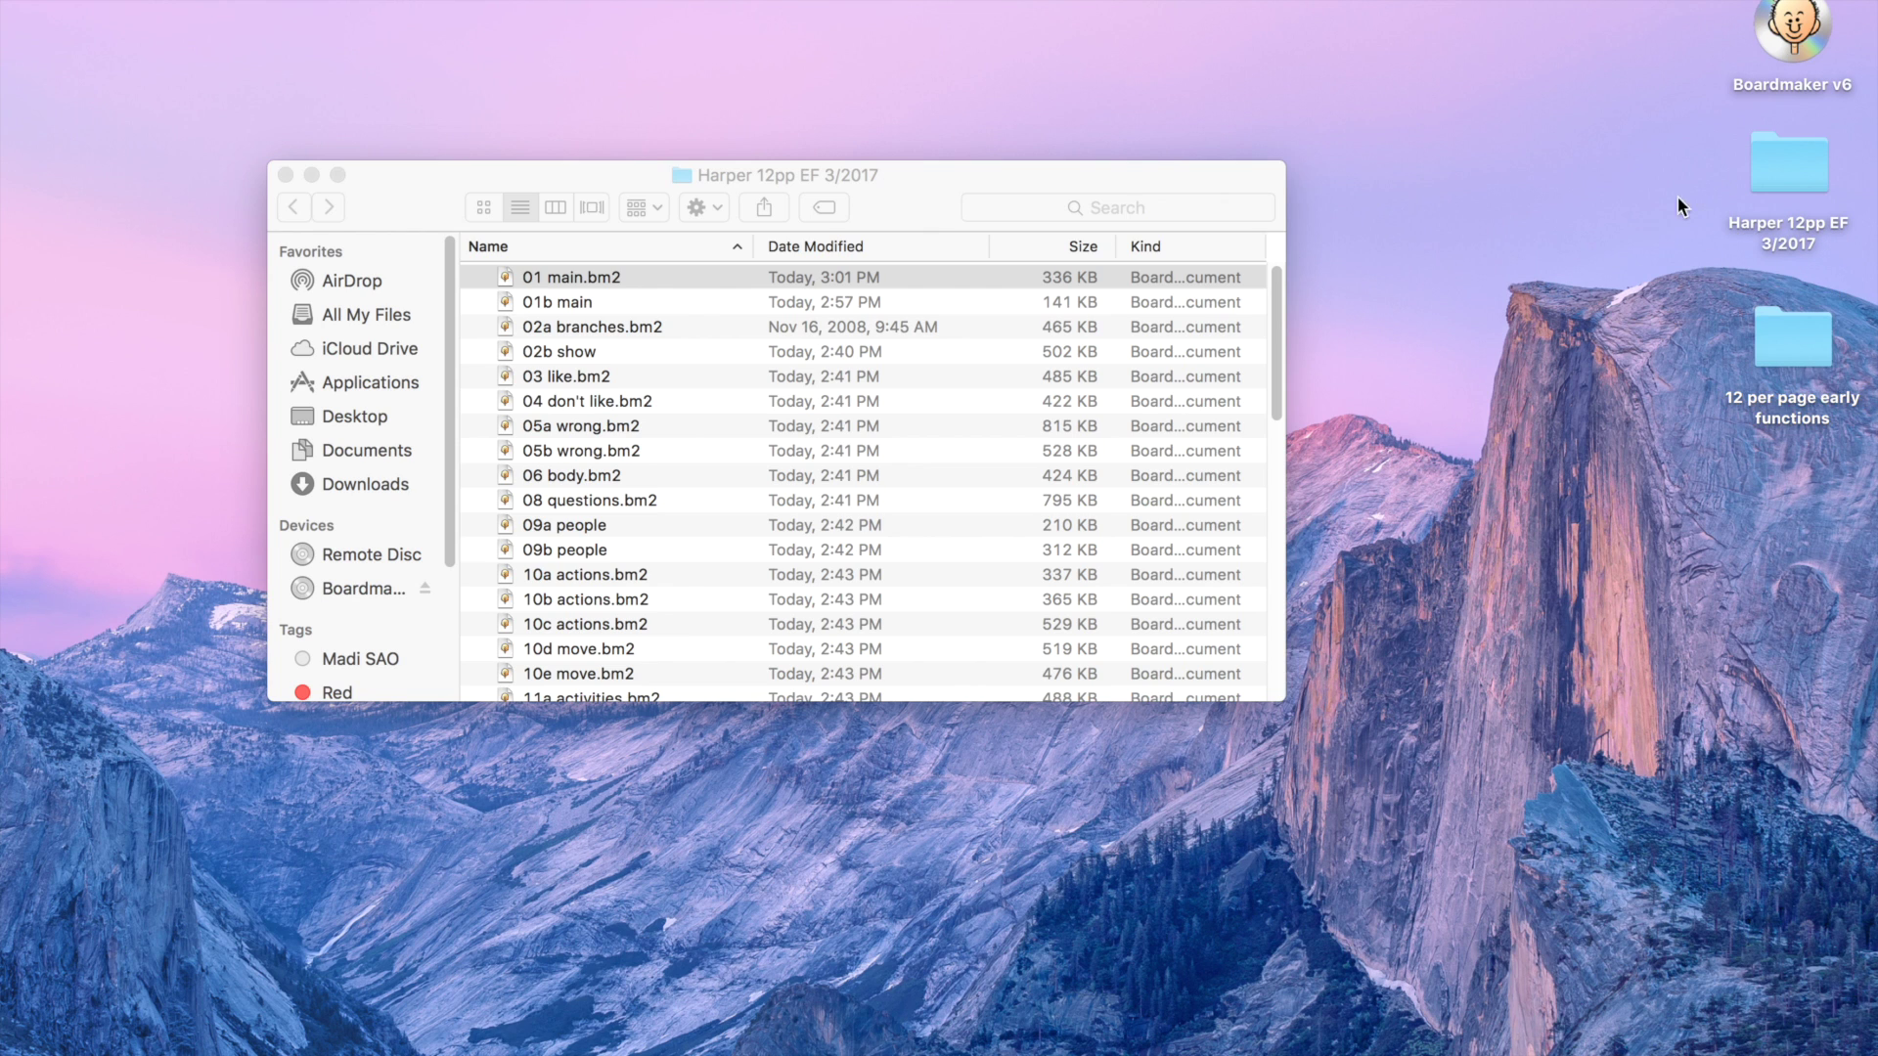
Step: Move and enlarge the Harper board folder window, then open the 01 main.bm2 board
{"action": "left_click", "coordinate": [947, 198]}
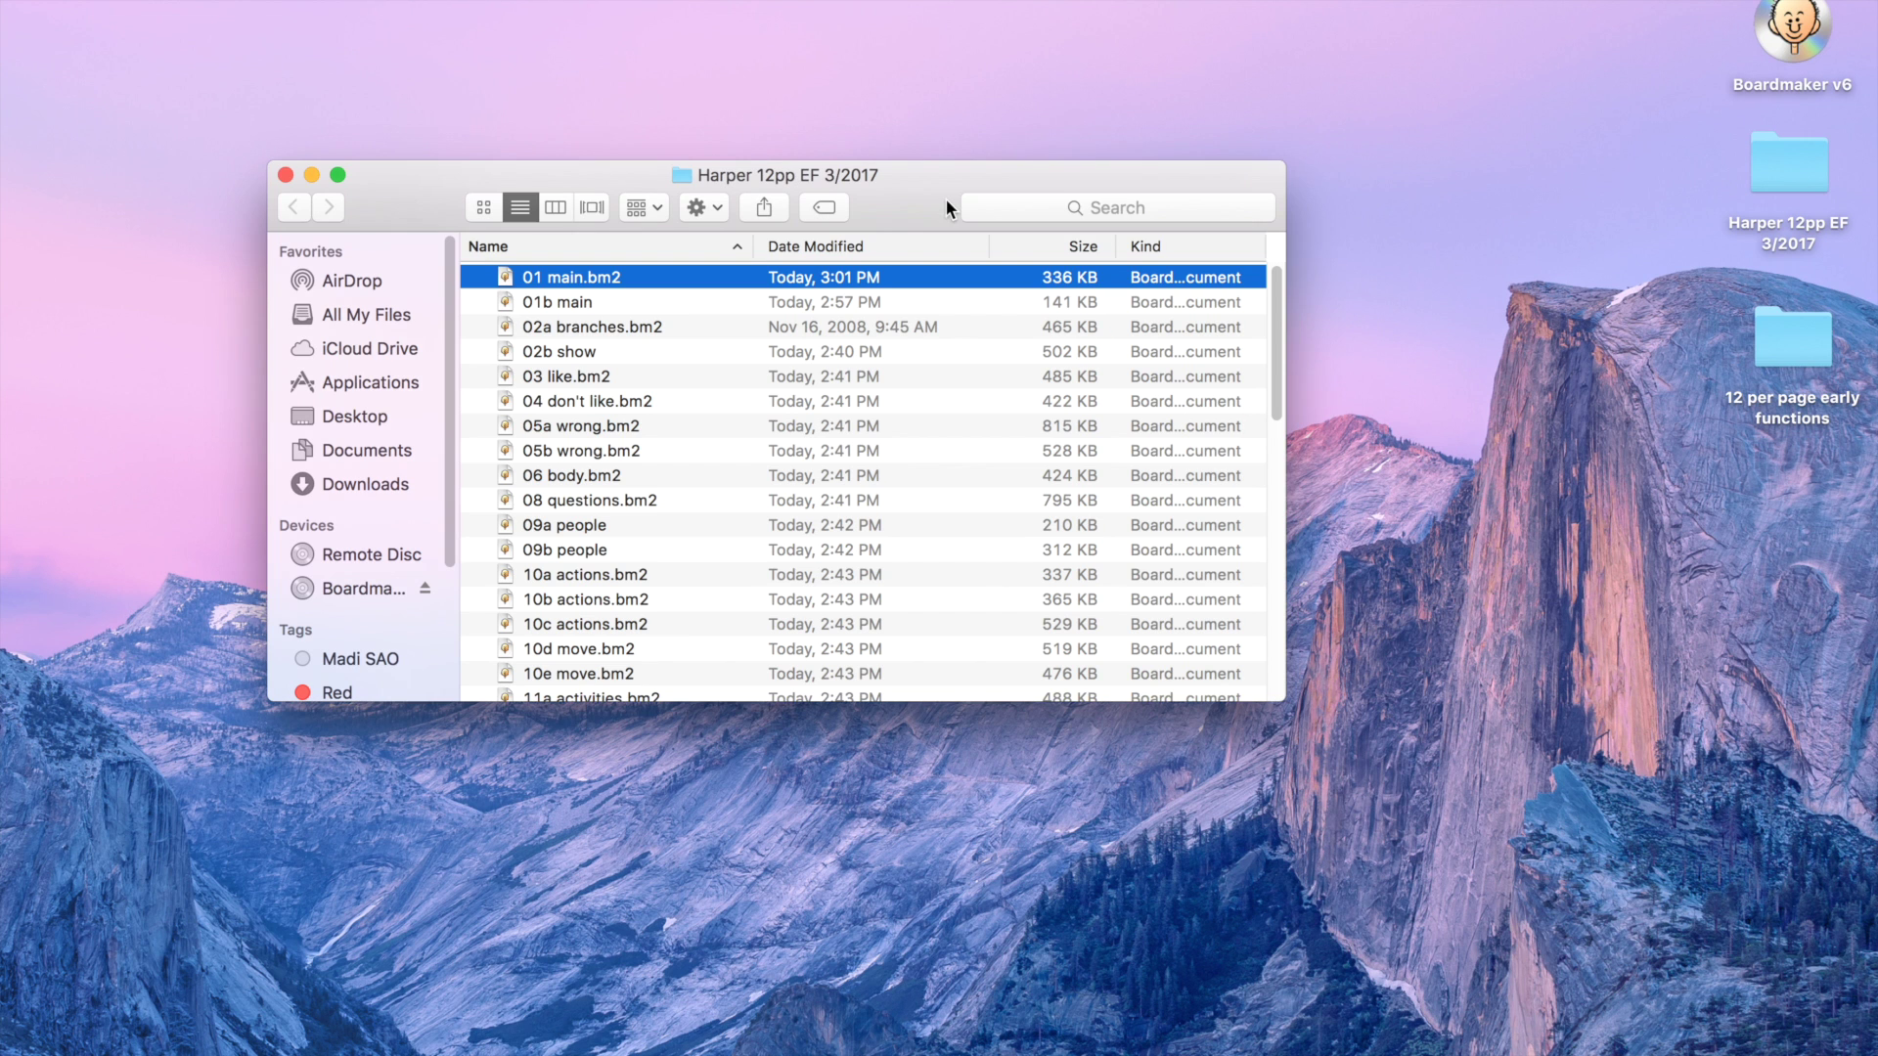
{"action": "left_click_drag", "start_coordinate": [914, 200], "coordinate": [958, 137]}
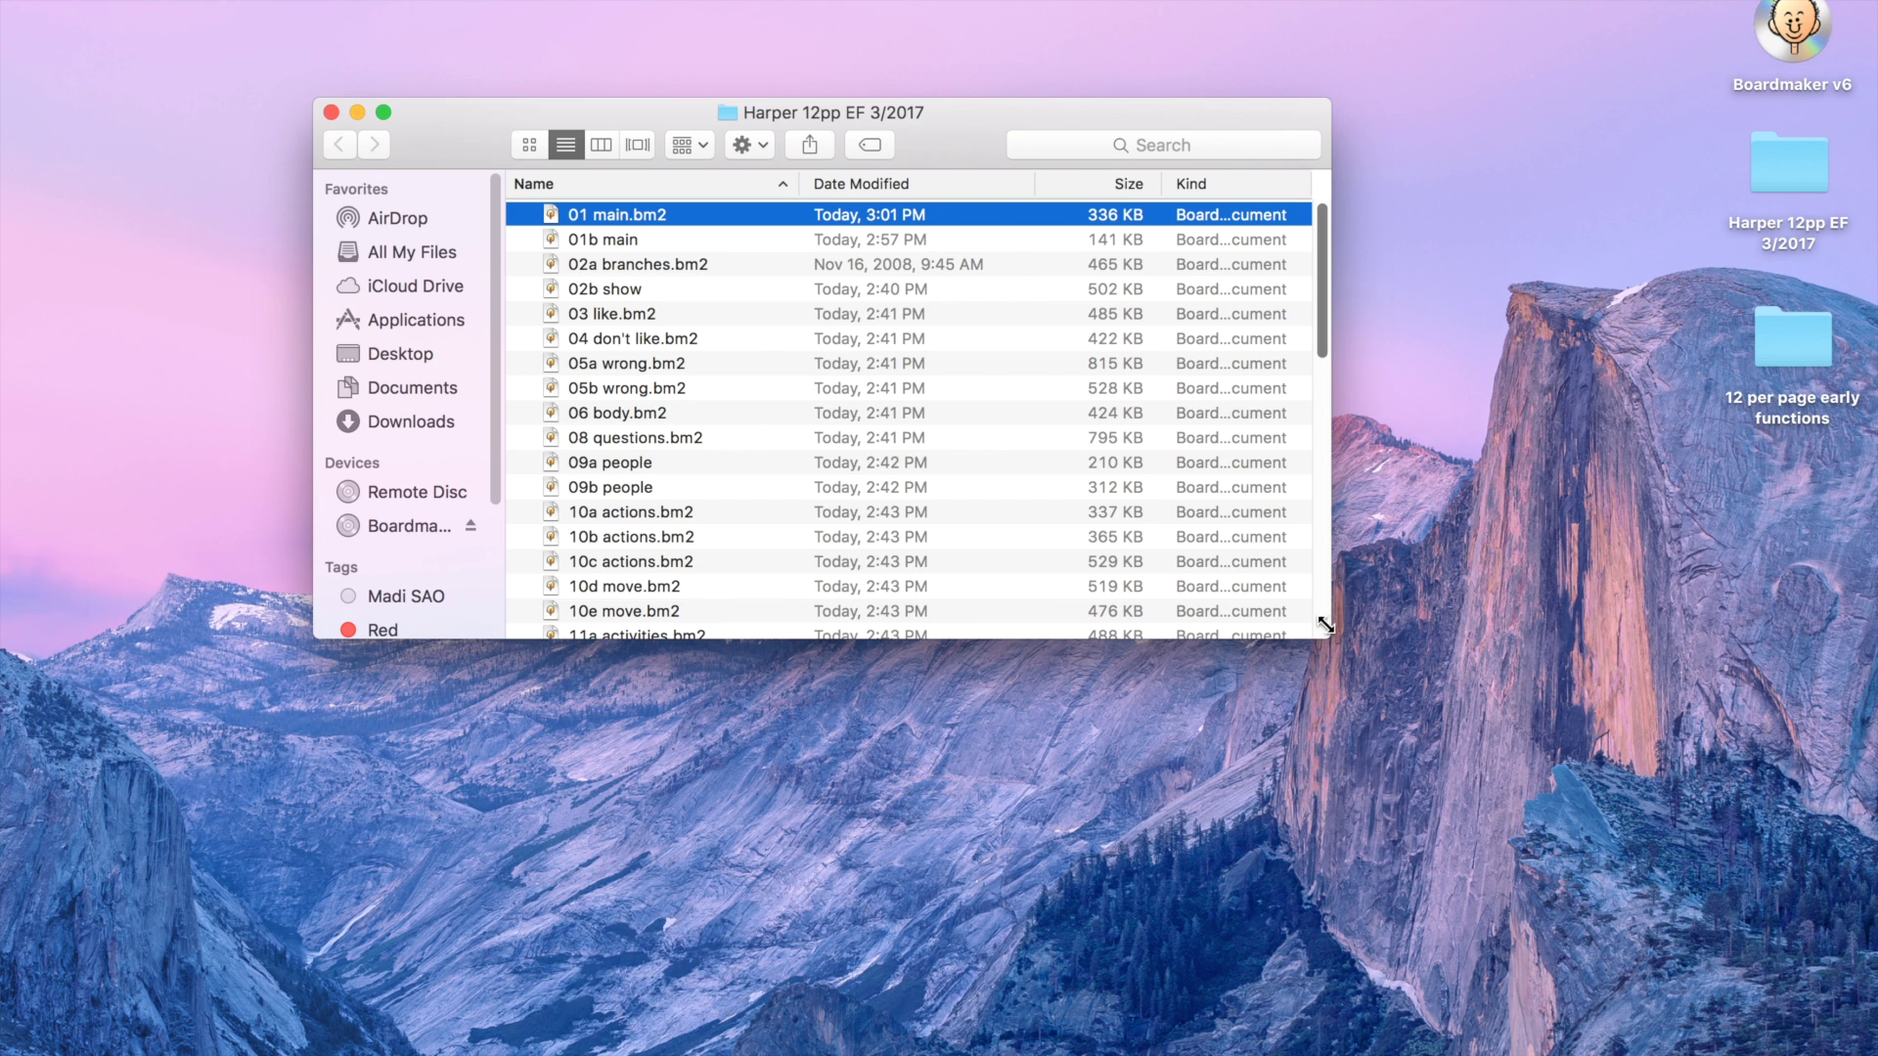
{"action": "left_click_drag", "start_coordinate": [1330, 638], "coordinate": [1474, 968]}
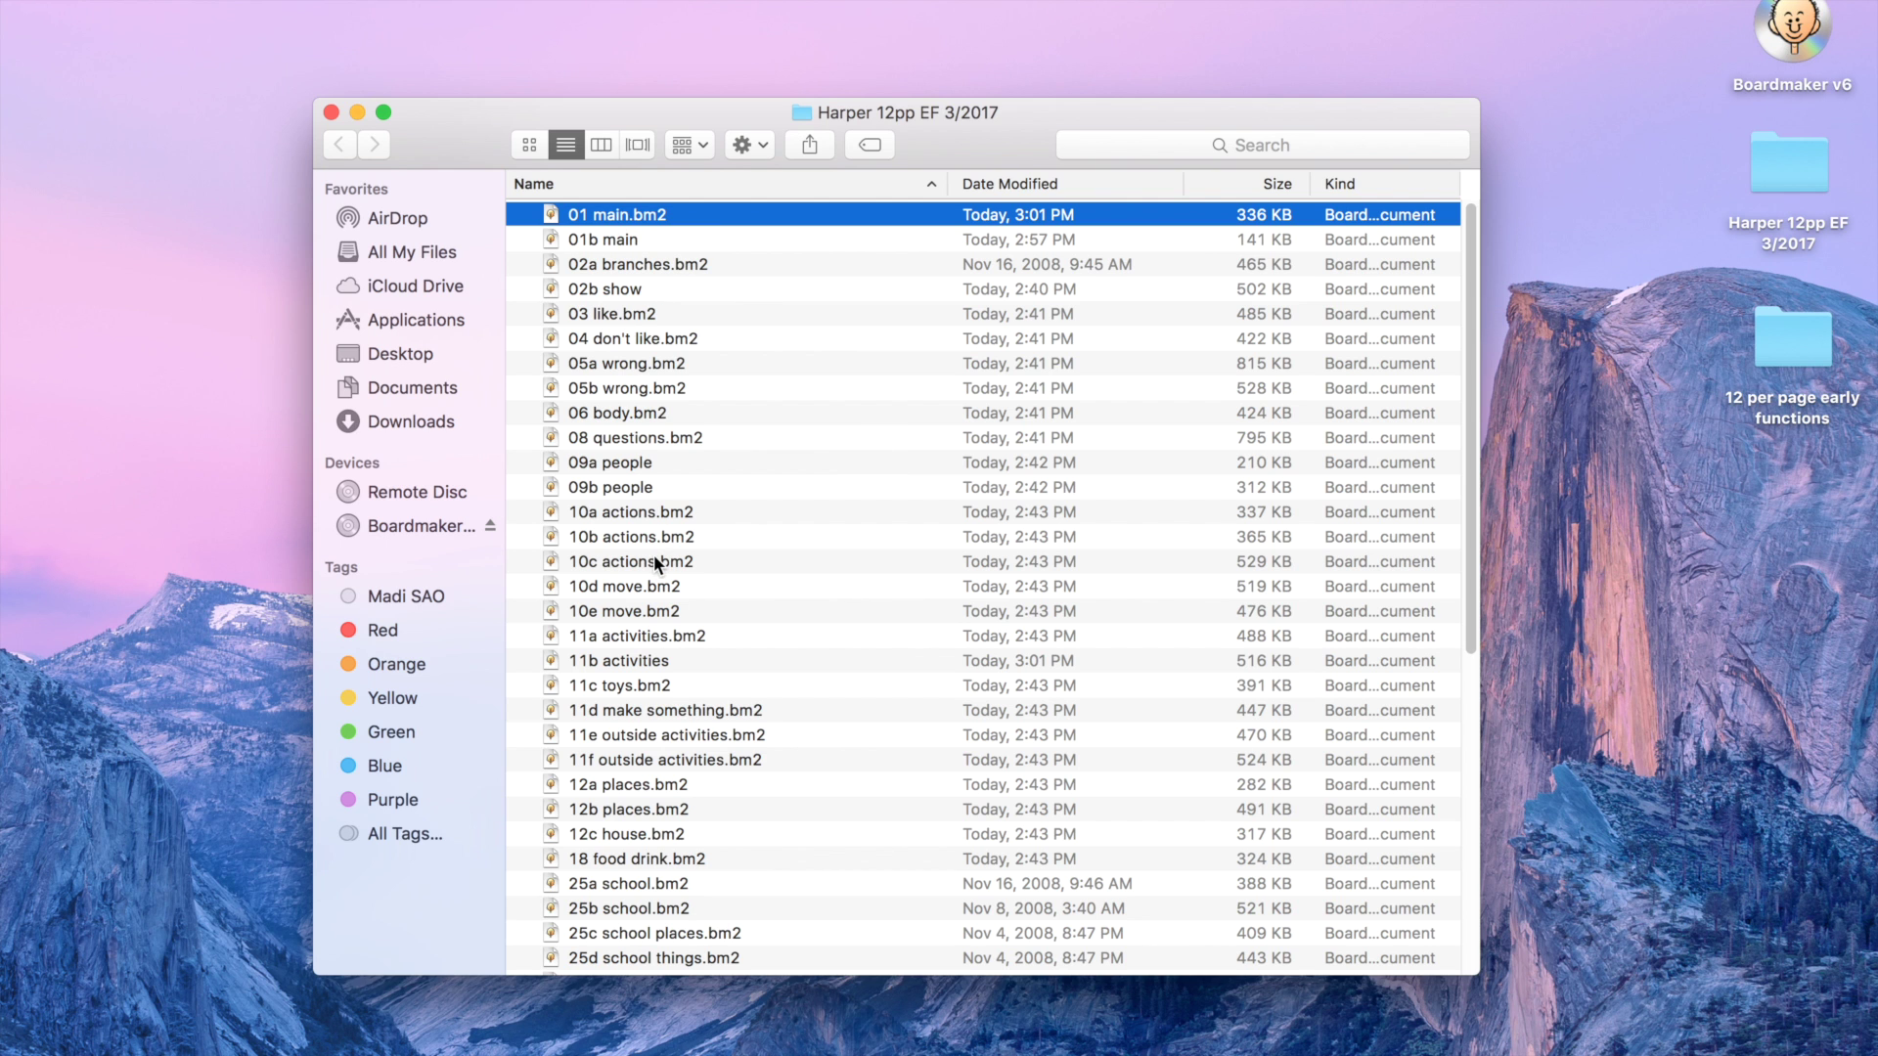
{"action": "scroll", "coordinate": [654, 554], "scroll_direction": "down", "scroll_amount": 10}
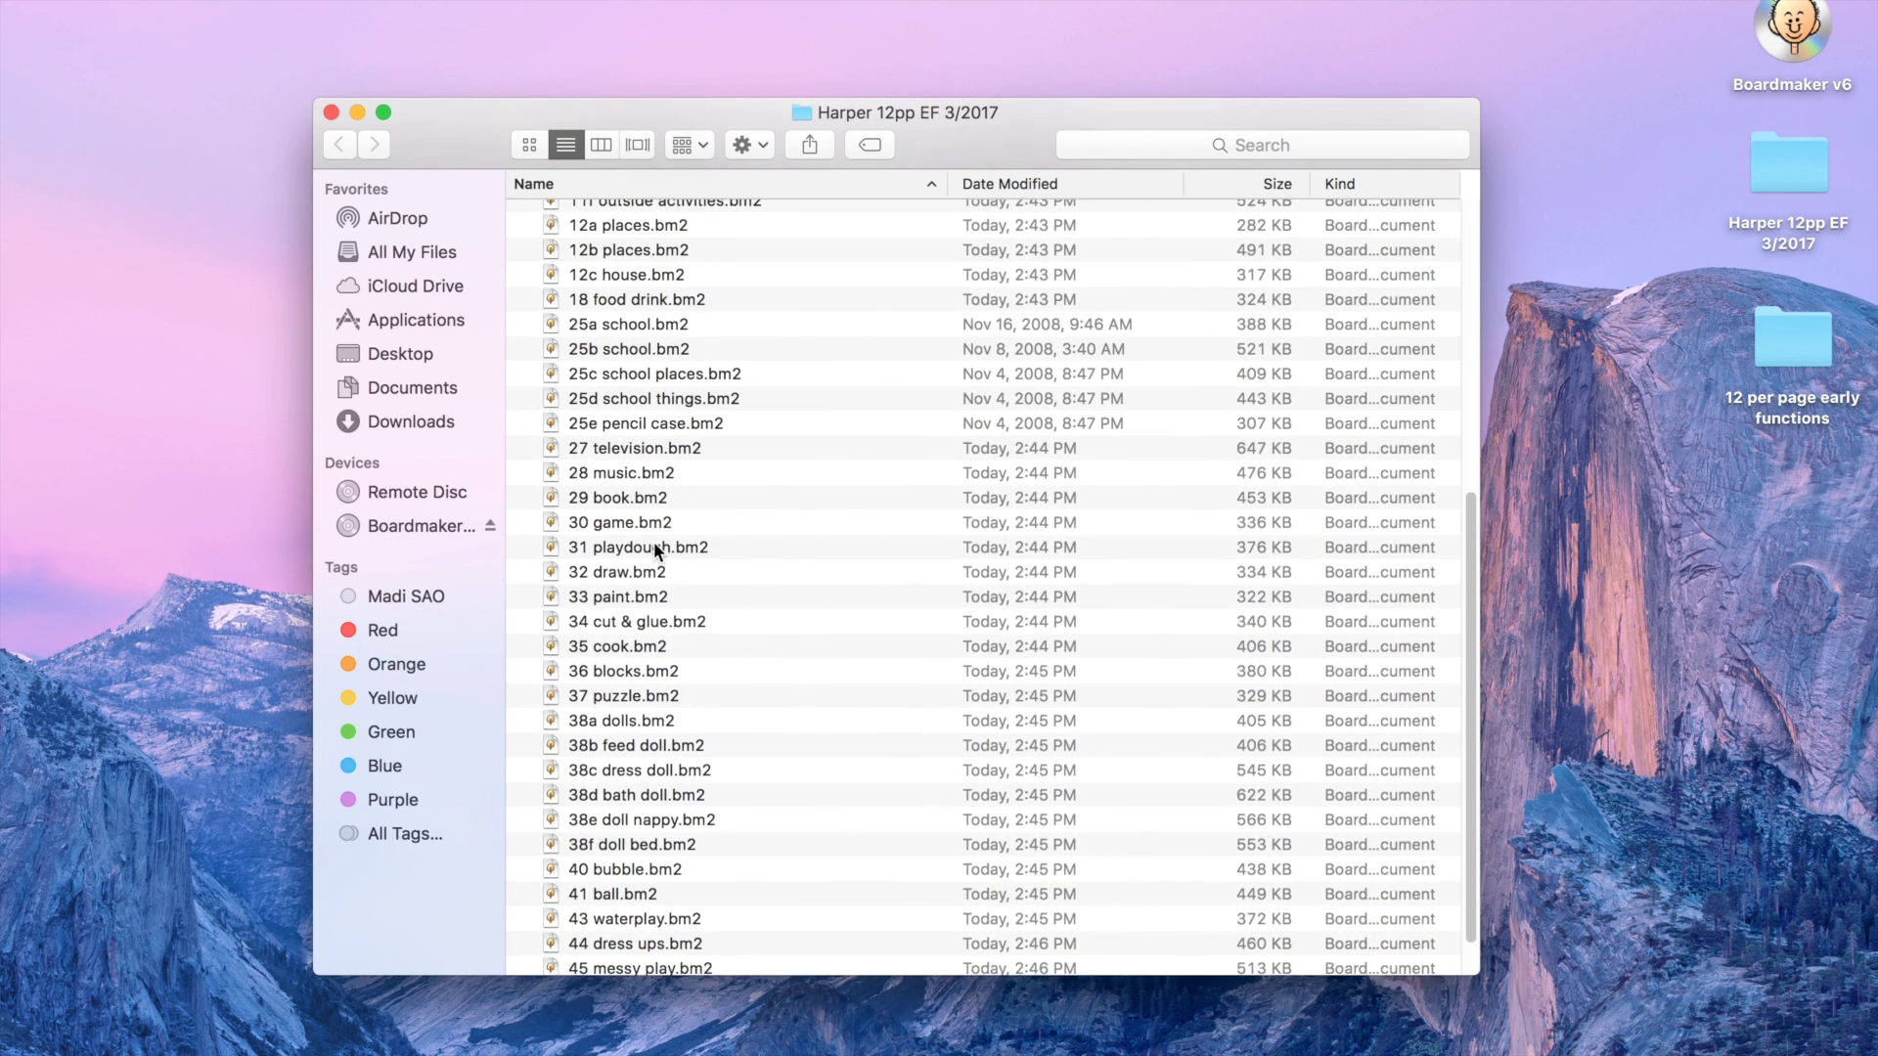
{"action": "scroll", "coordinate": [653, 553], "scroll_direction": "up", "scroll_amount": 10}
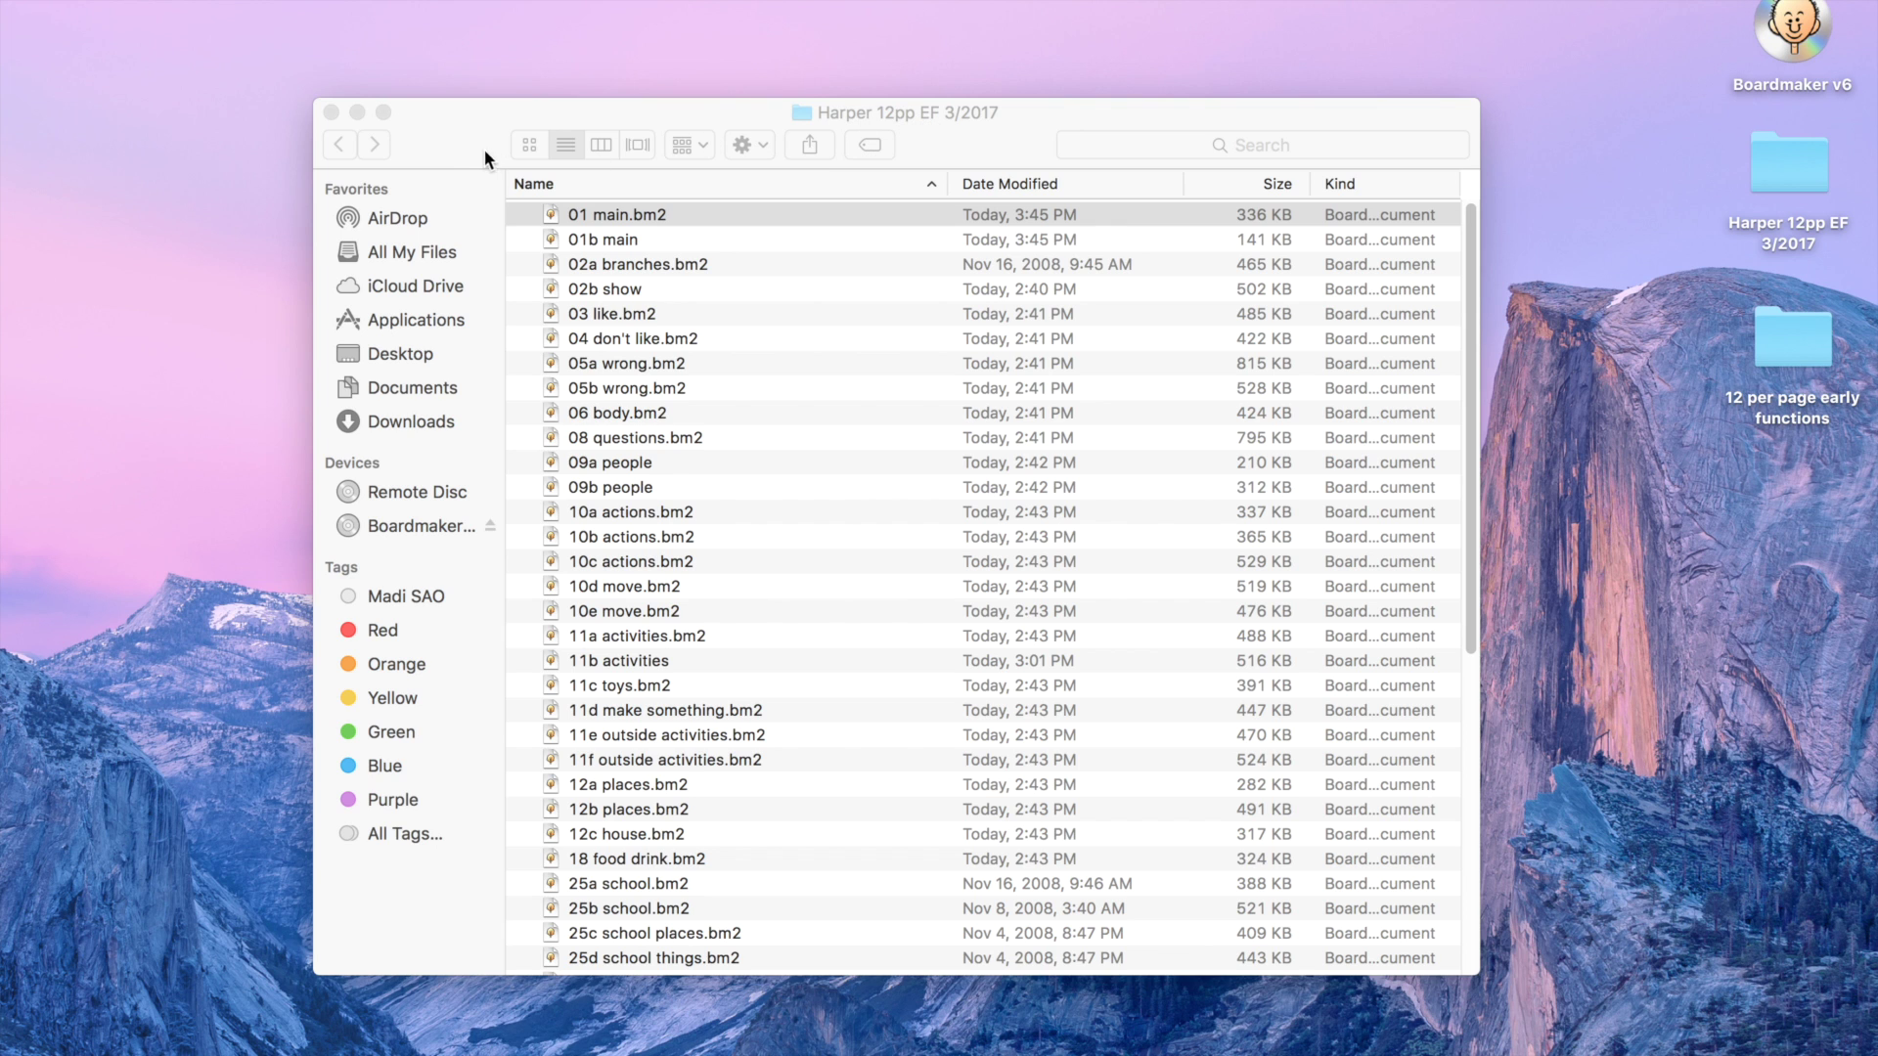
{"action": "double_click", "coordinate": [610, 218]}
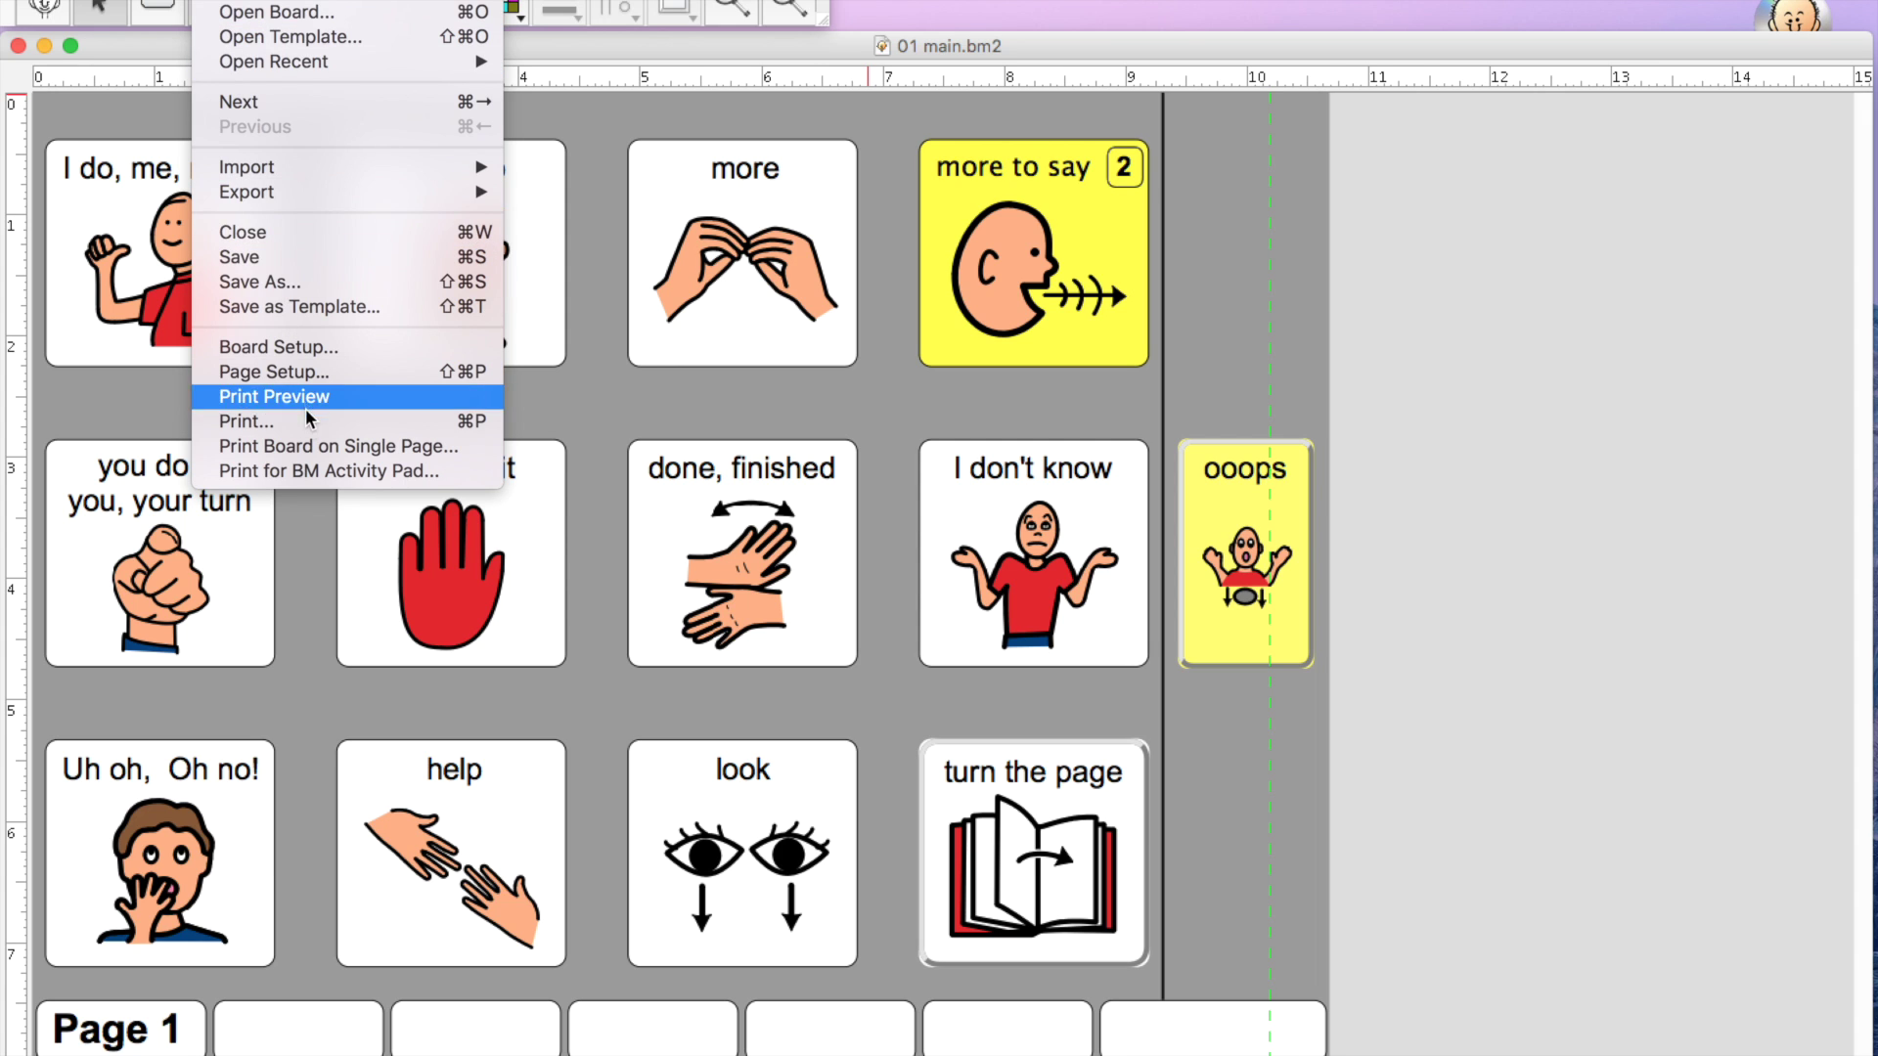
Step: Bring up the 01 main board's print options, then cancel without printing
{"action": "left_click", "coordinate": [311, 433]}
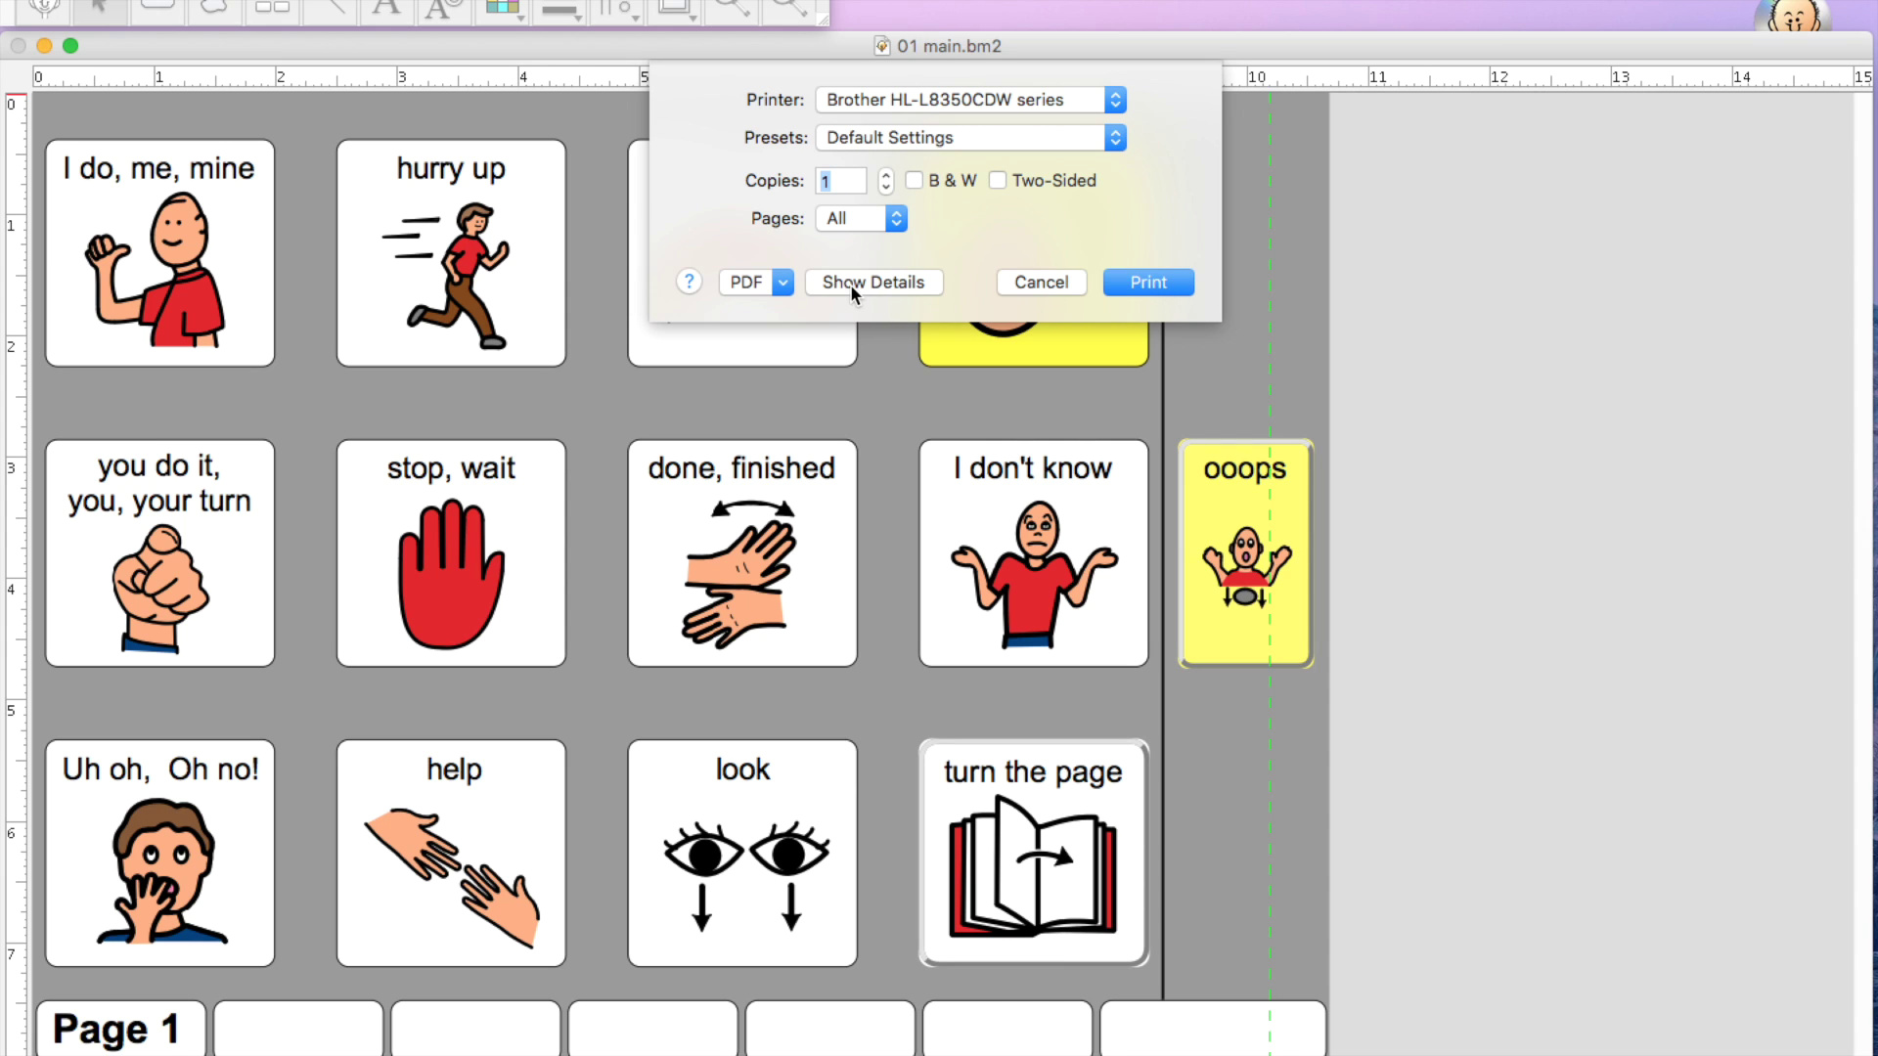
{"action": "left_click", "coordinate": [1038, 282]}
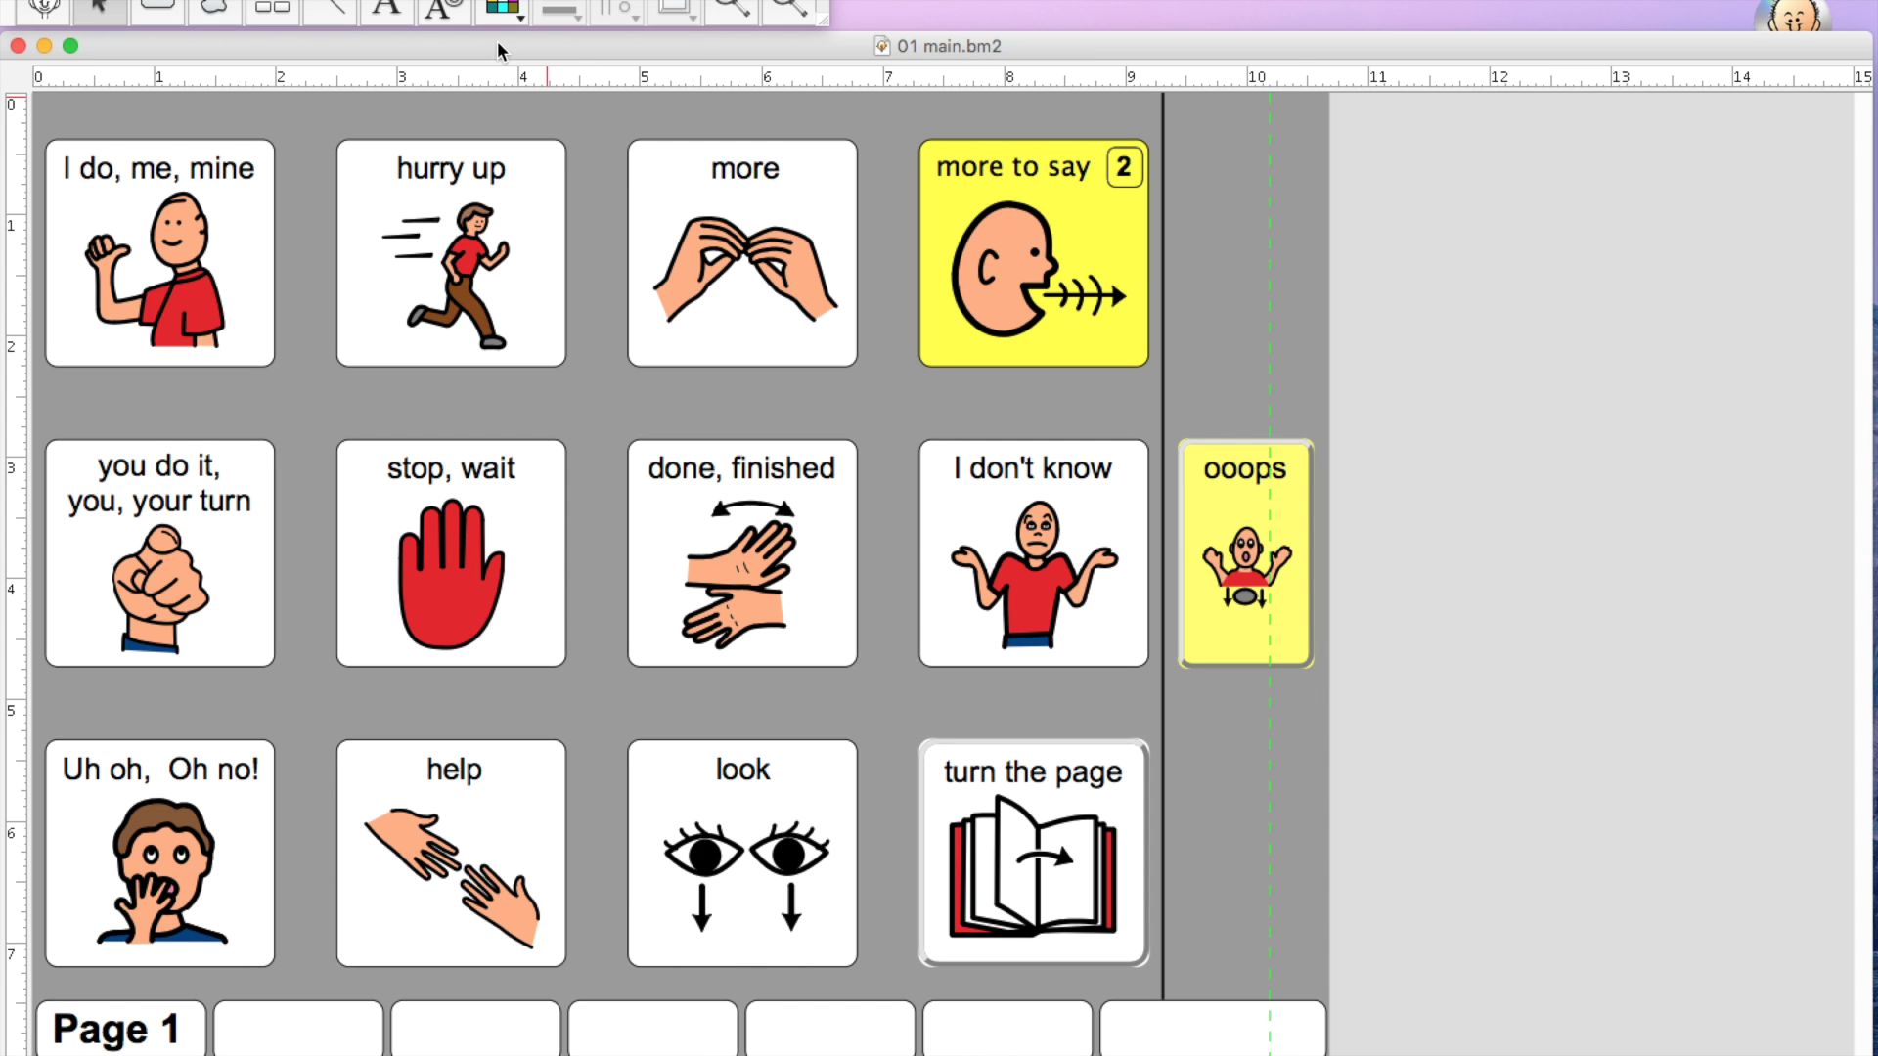
Step: Set a black page background on the 01 main, 01b main and 02a branches boards
{"action": "left_click", "coordinate": [508, 16]}
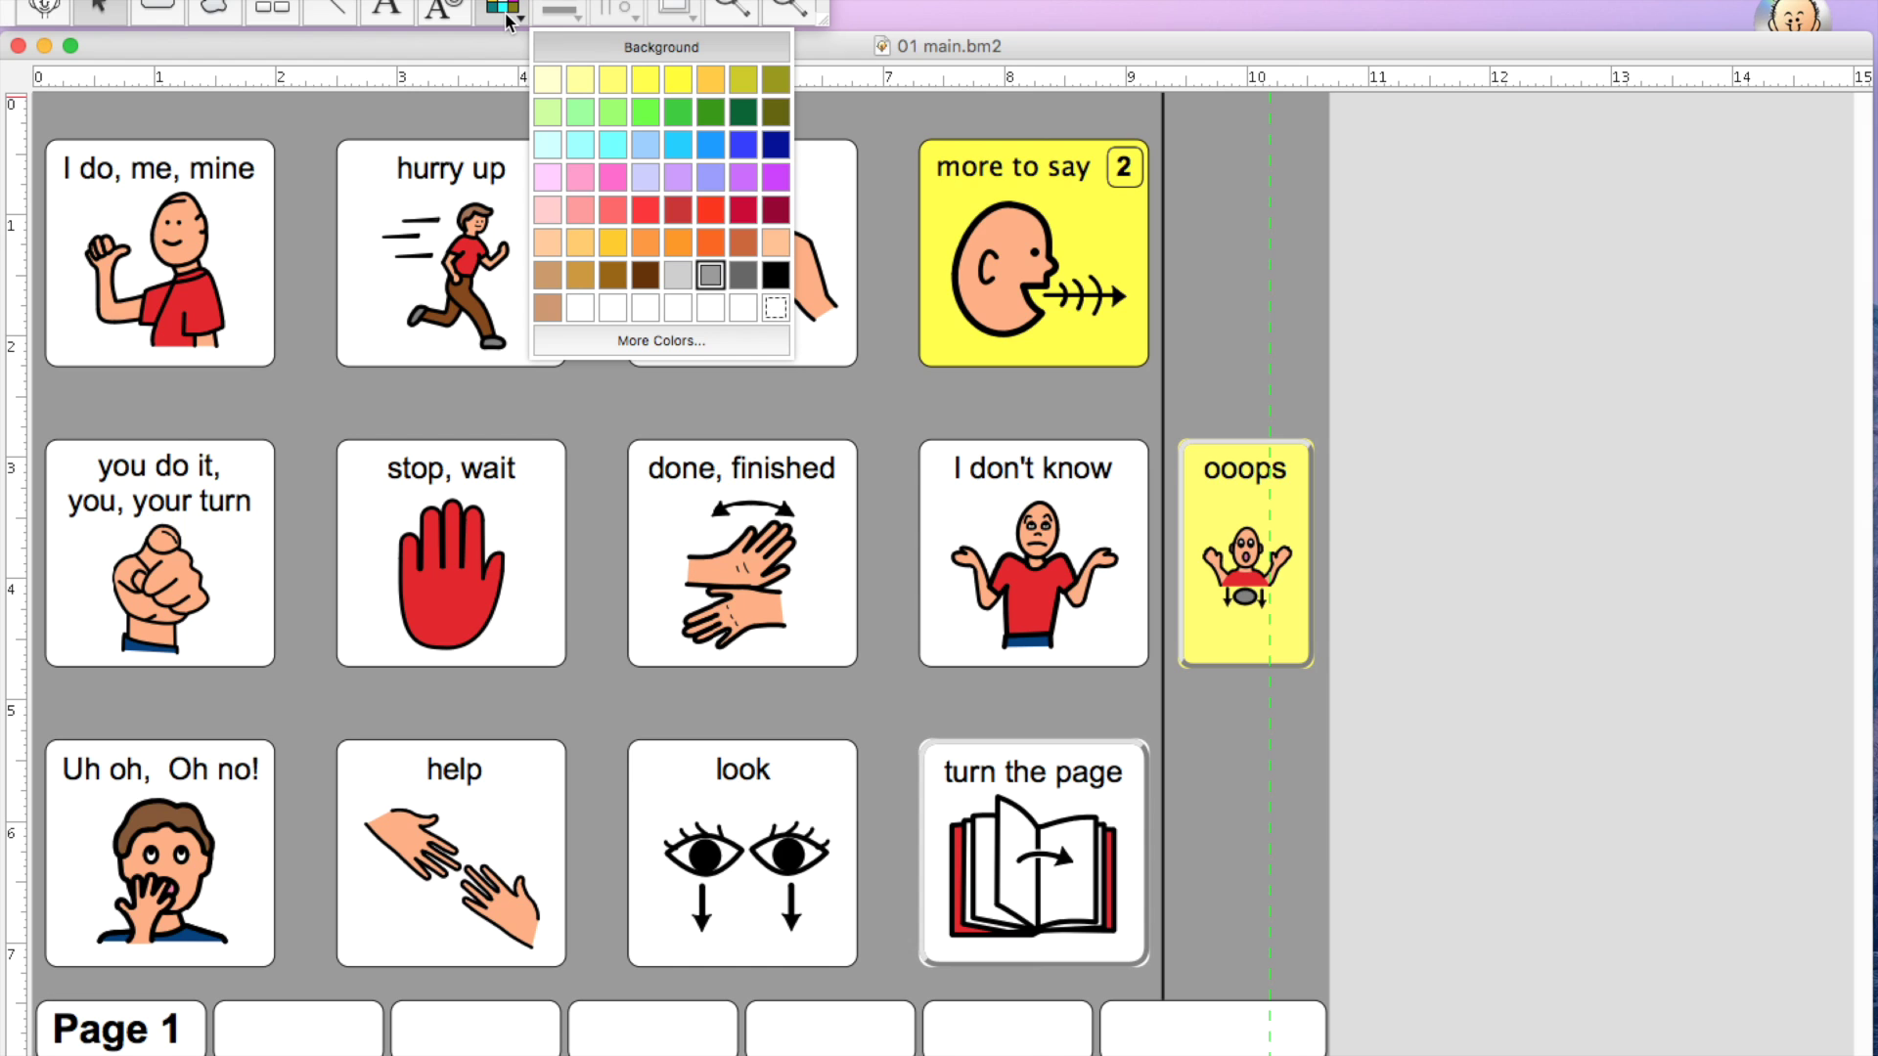
{"action": "left_click", "coordinate": [775, 274]}
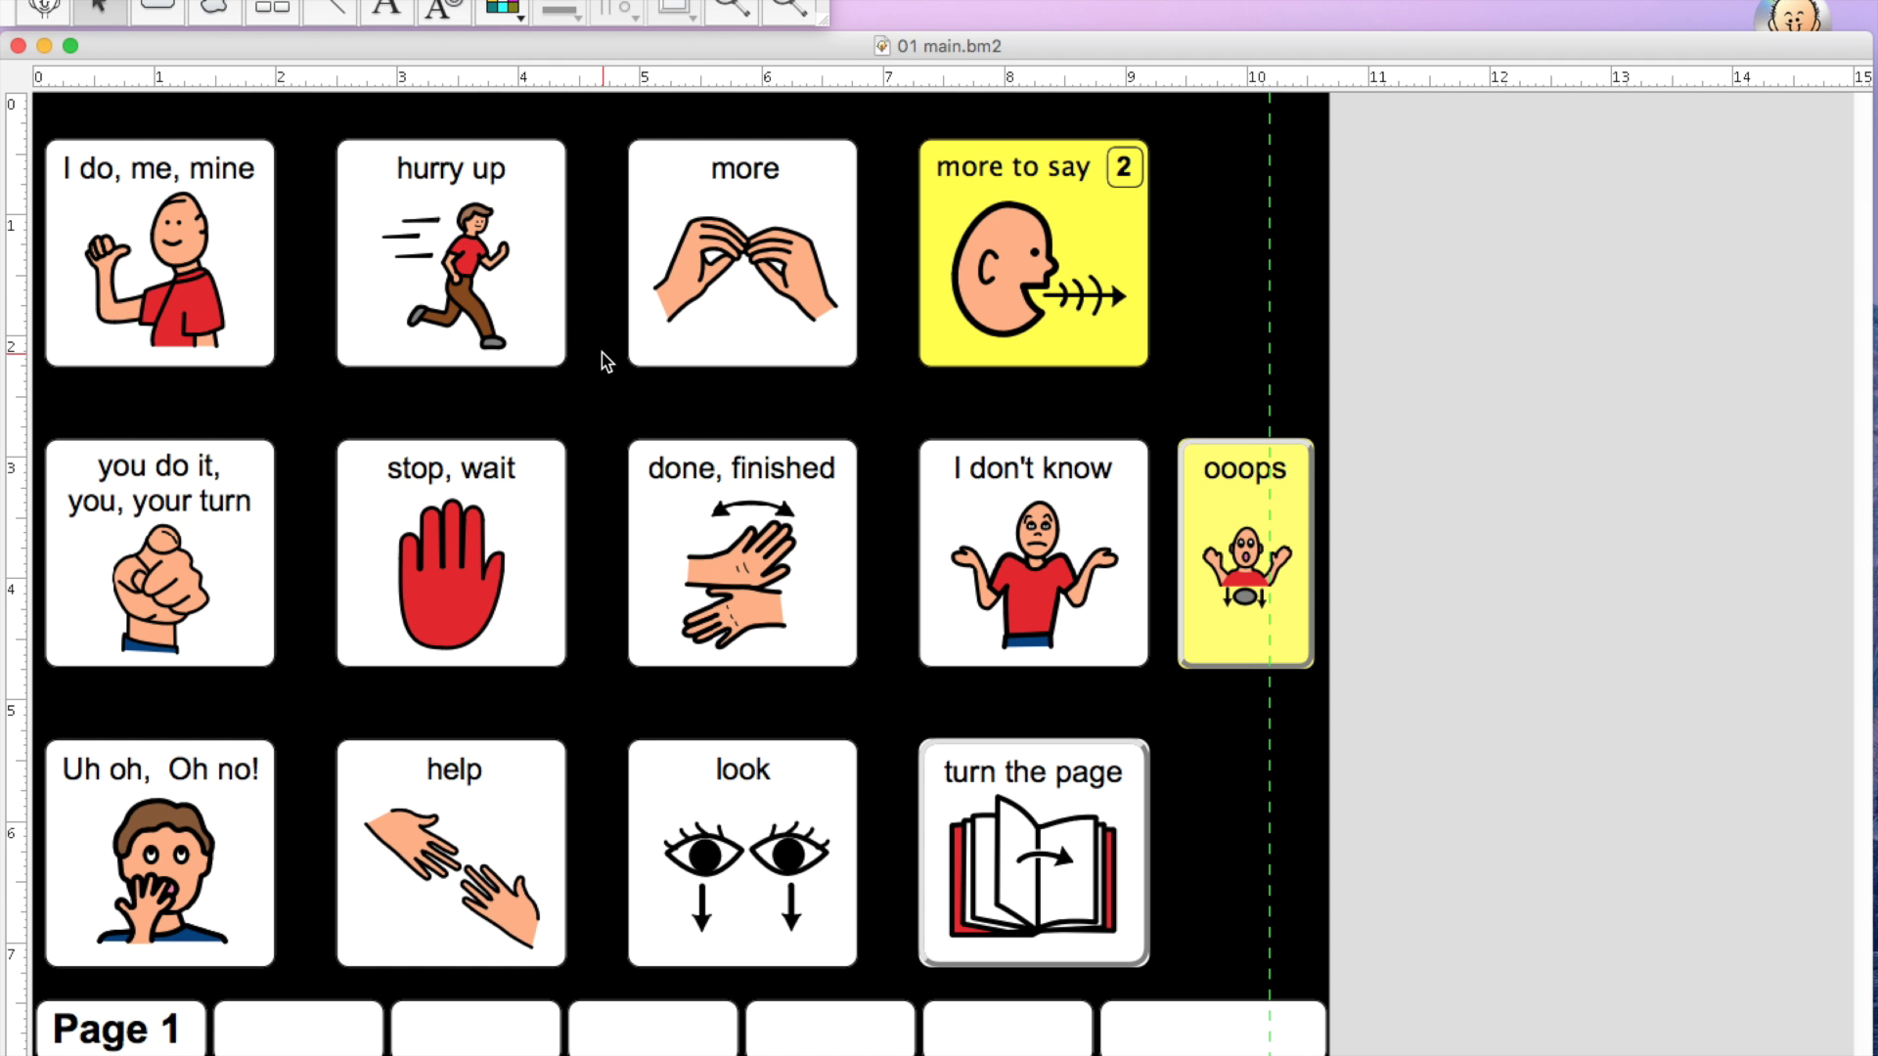
{"action": "key", "text": "super+grave"}
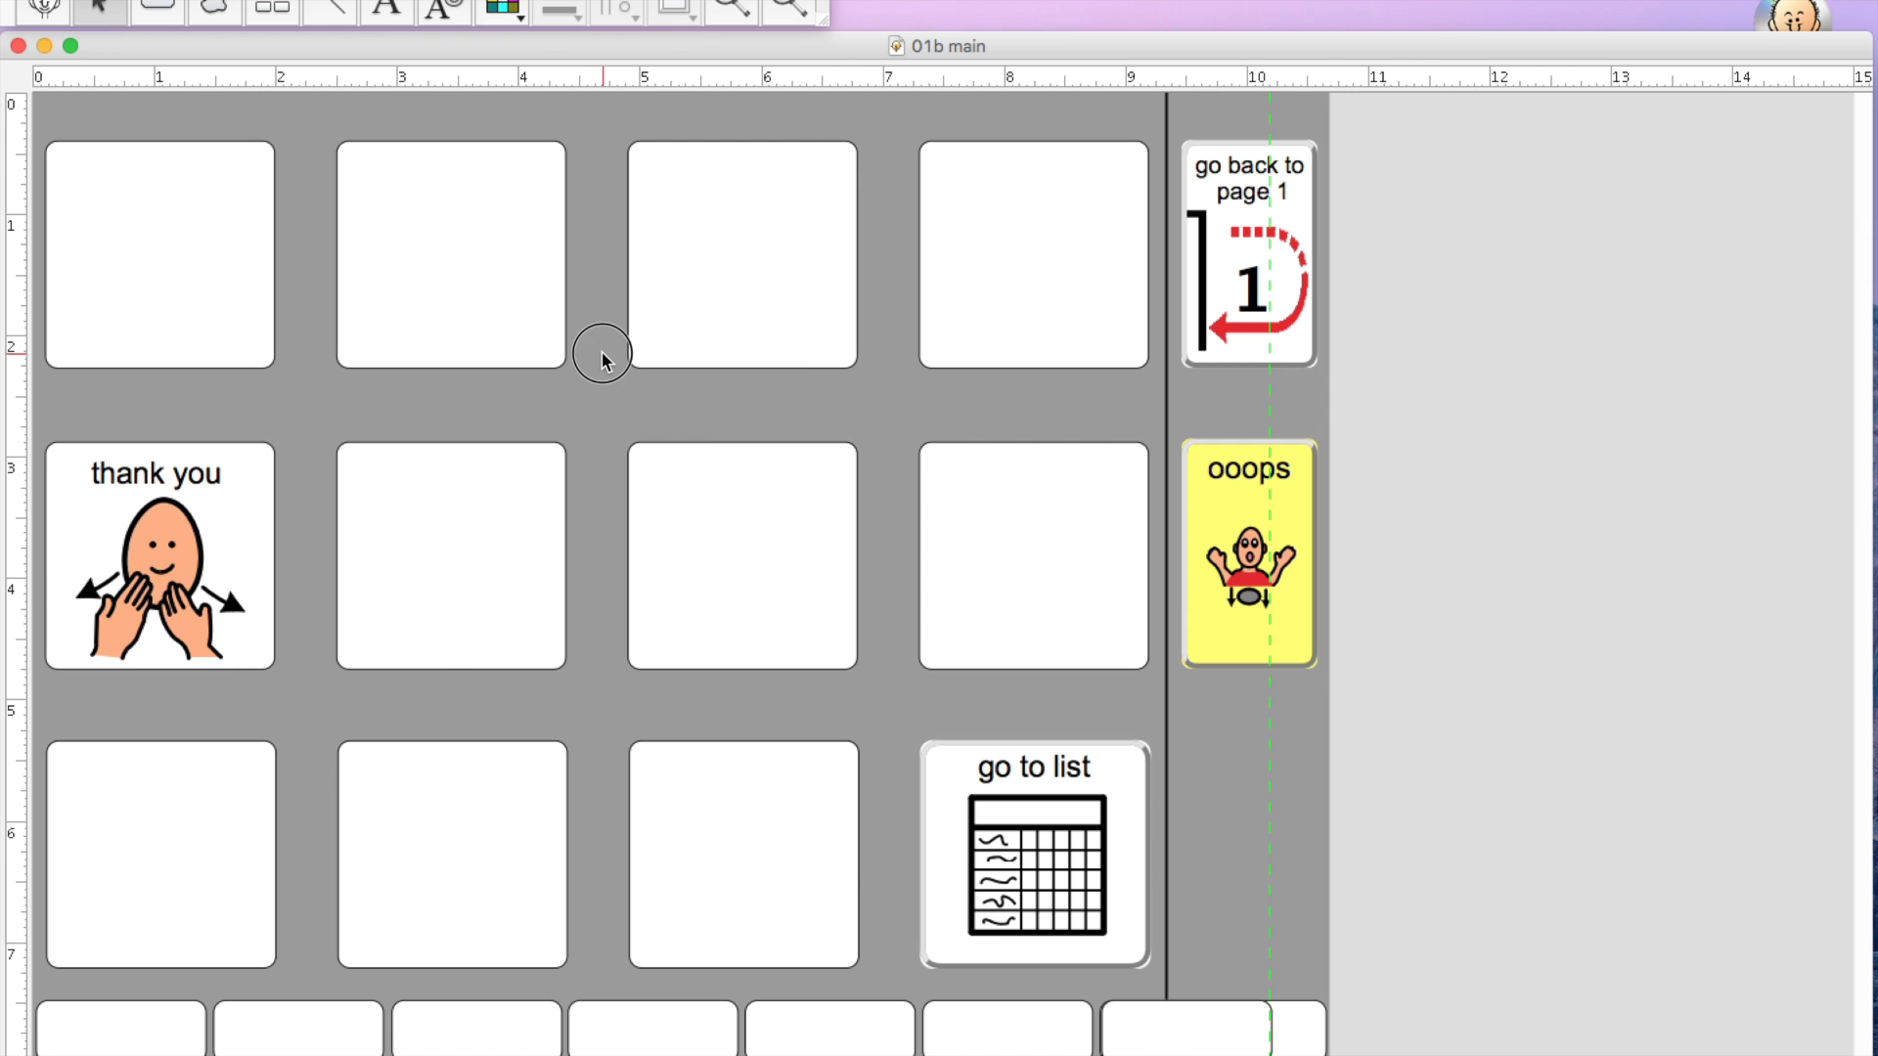
{"action": "left_click", "coordinate": [515, 16]}
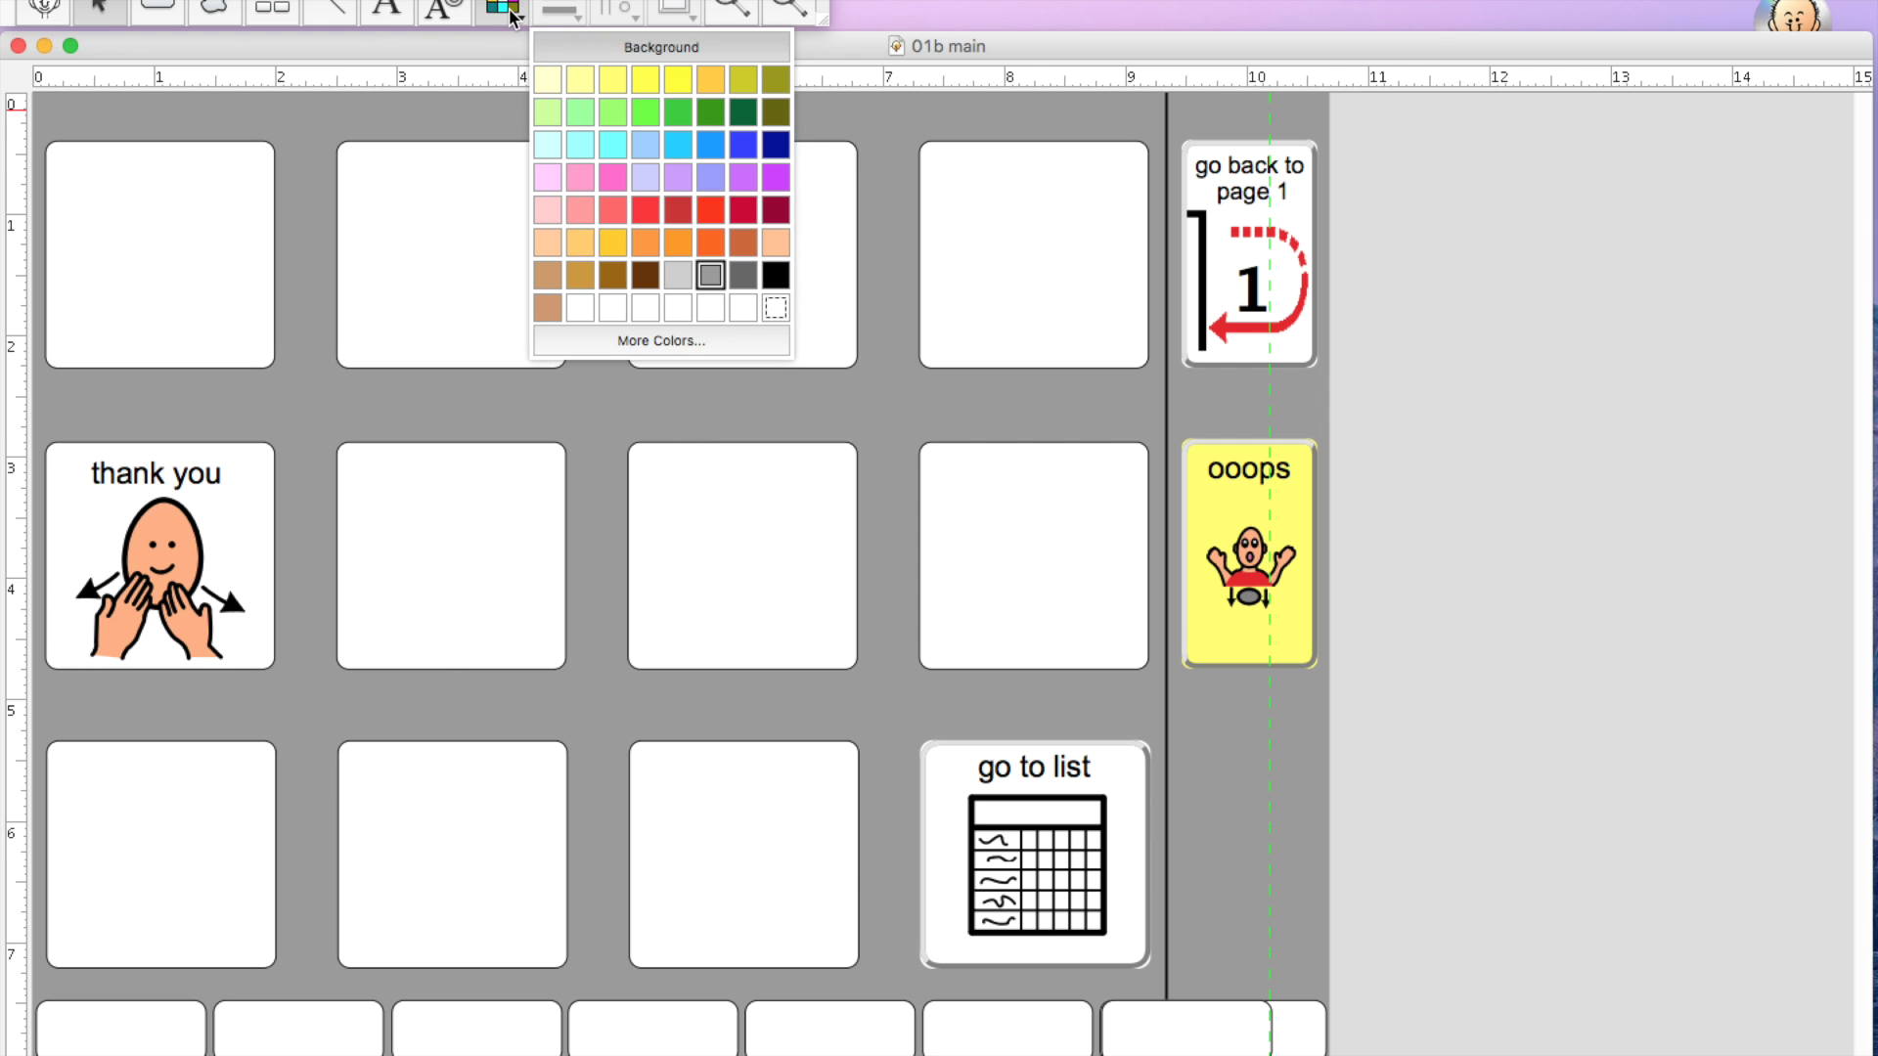
{"action": "left_click", "coordinate": [777, 274]}
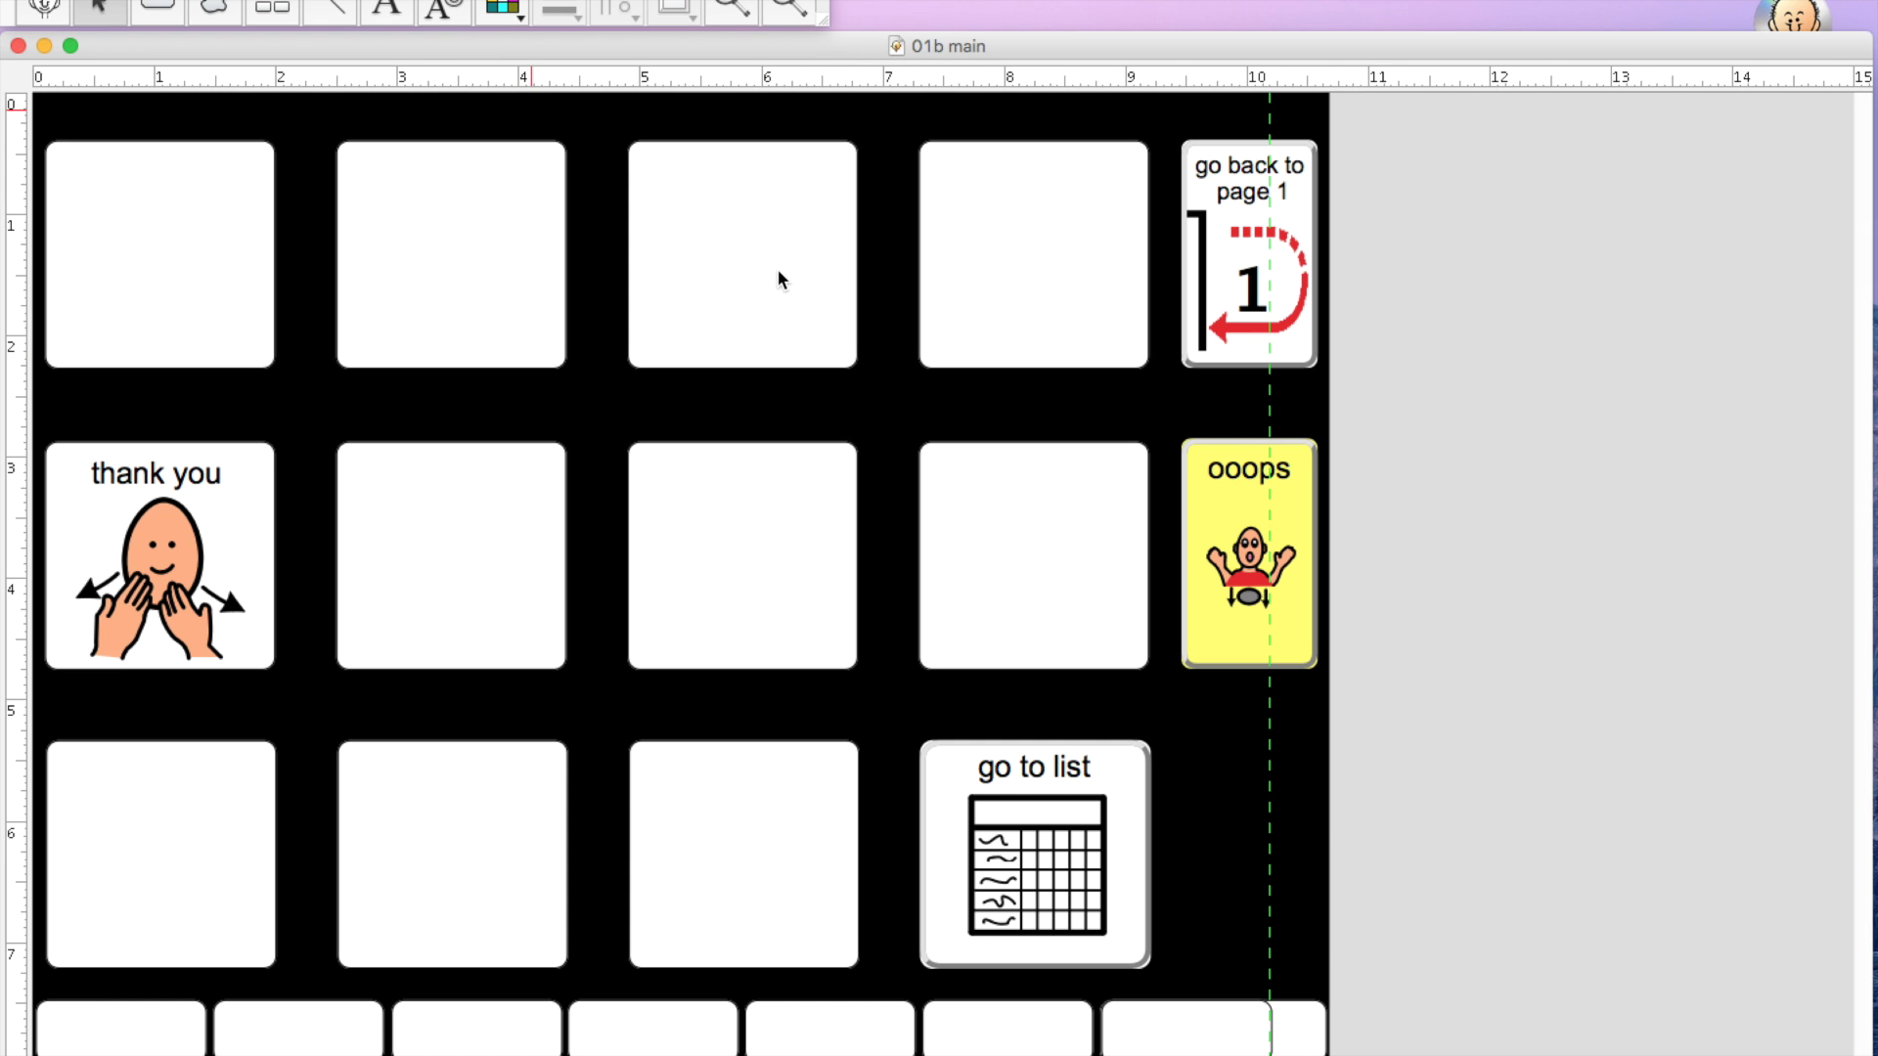
{"action": "key", "text": "super+grave"}
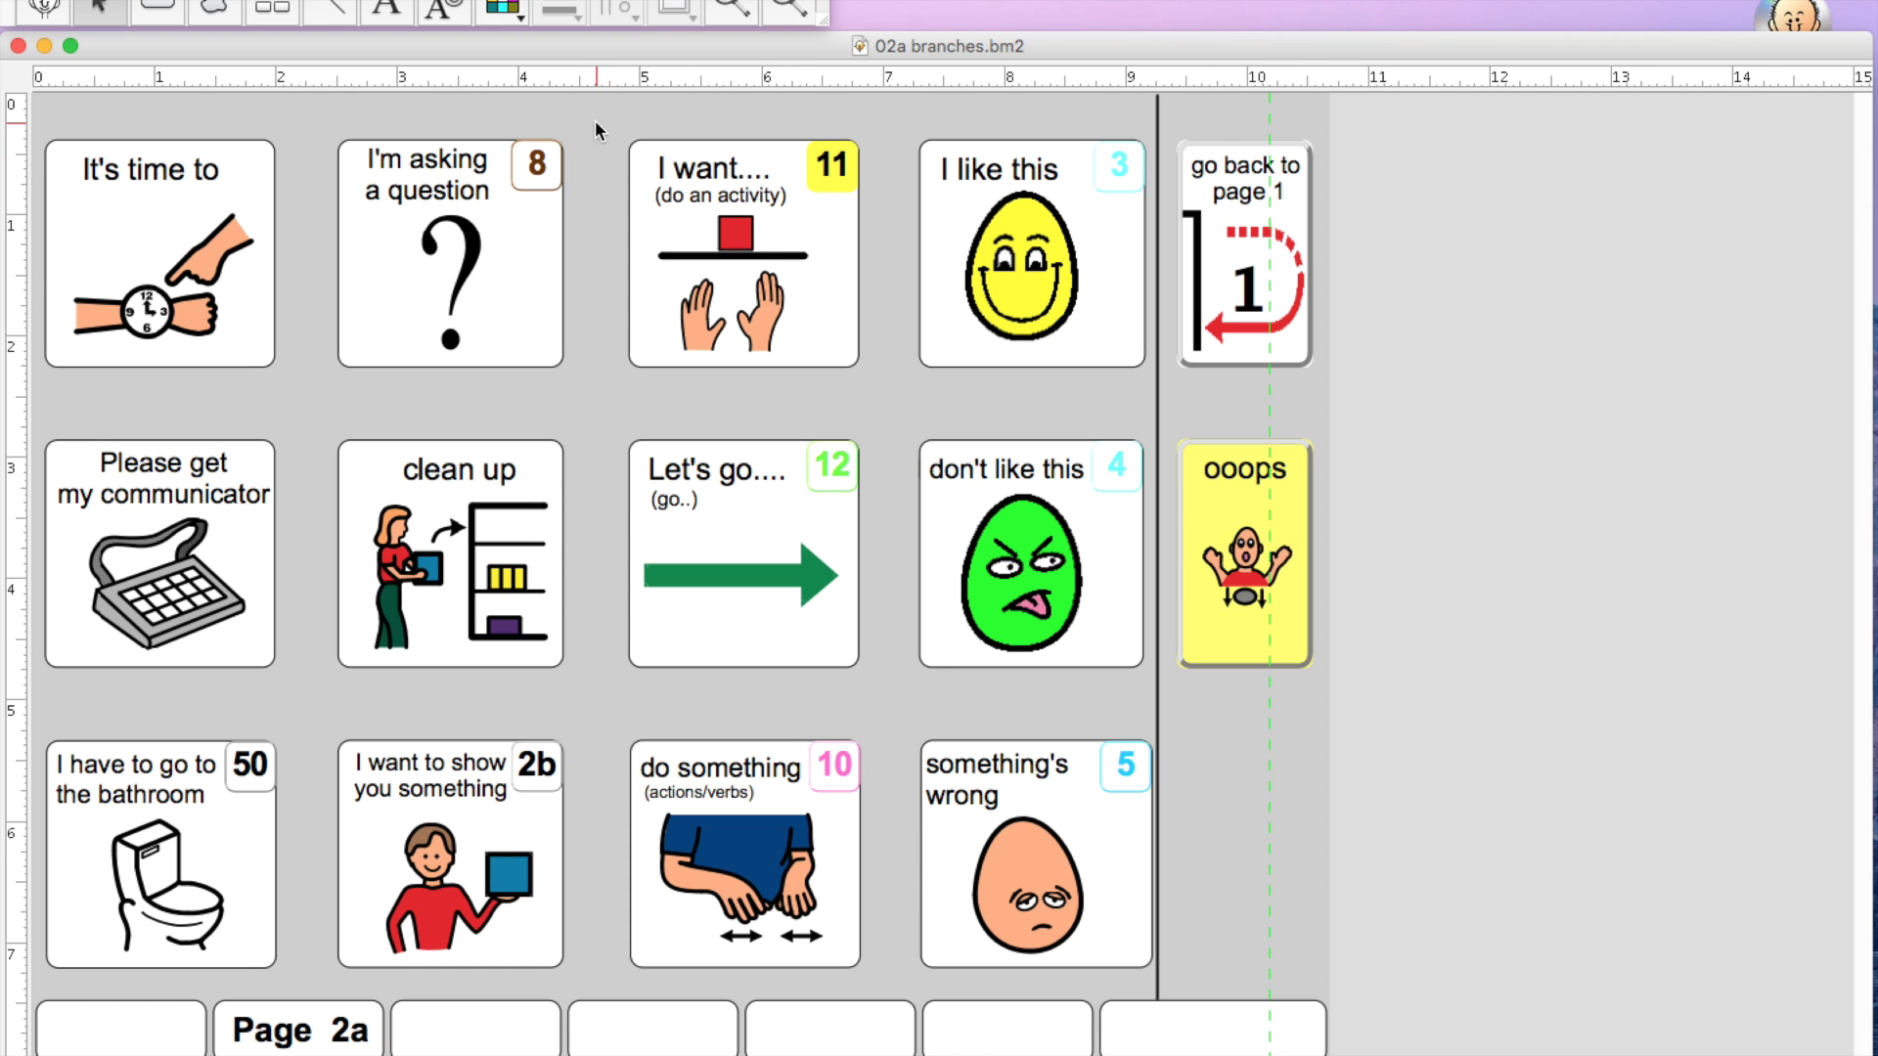
{"action": "left_click", "coordinate": [515, 18]}
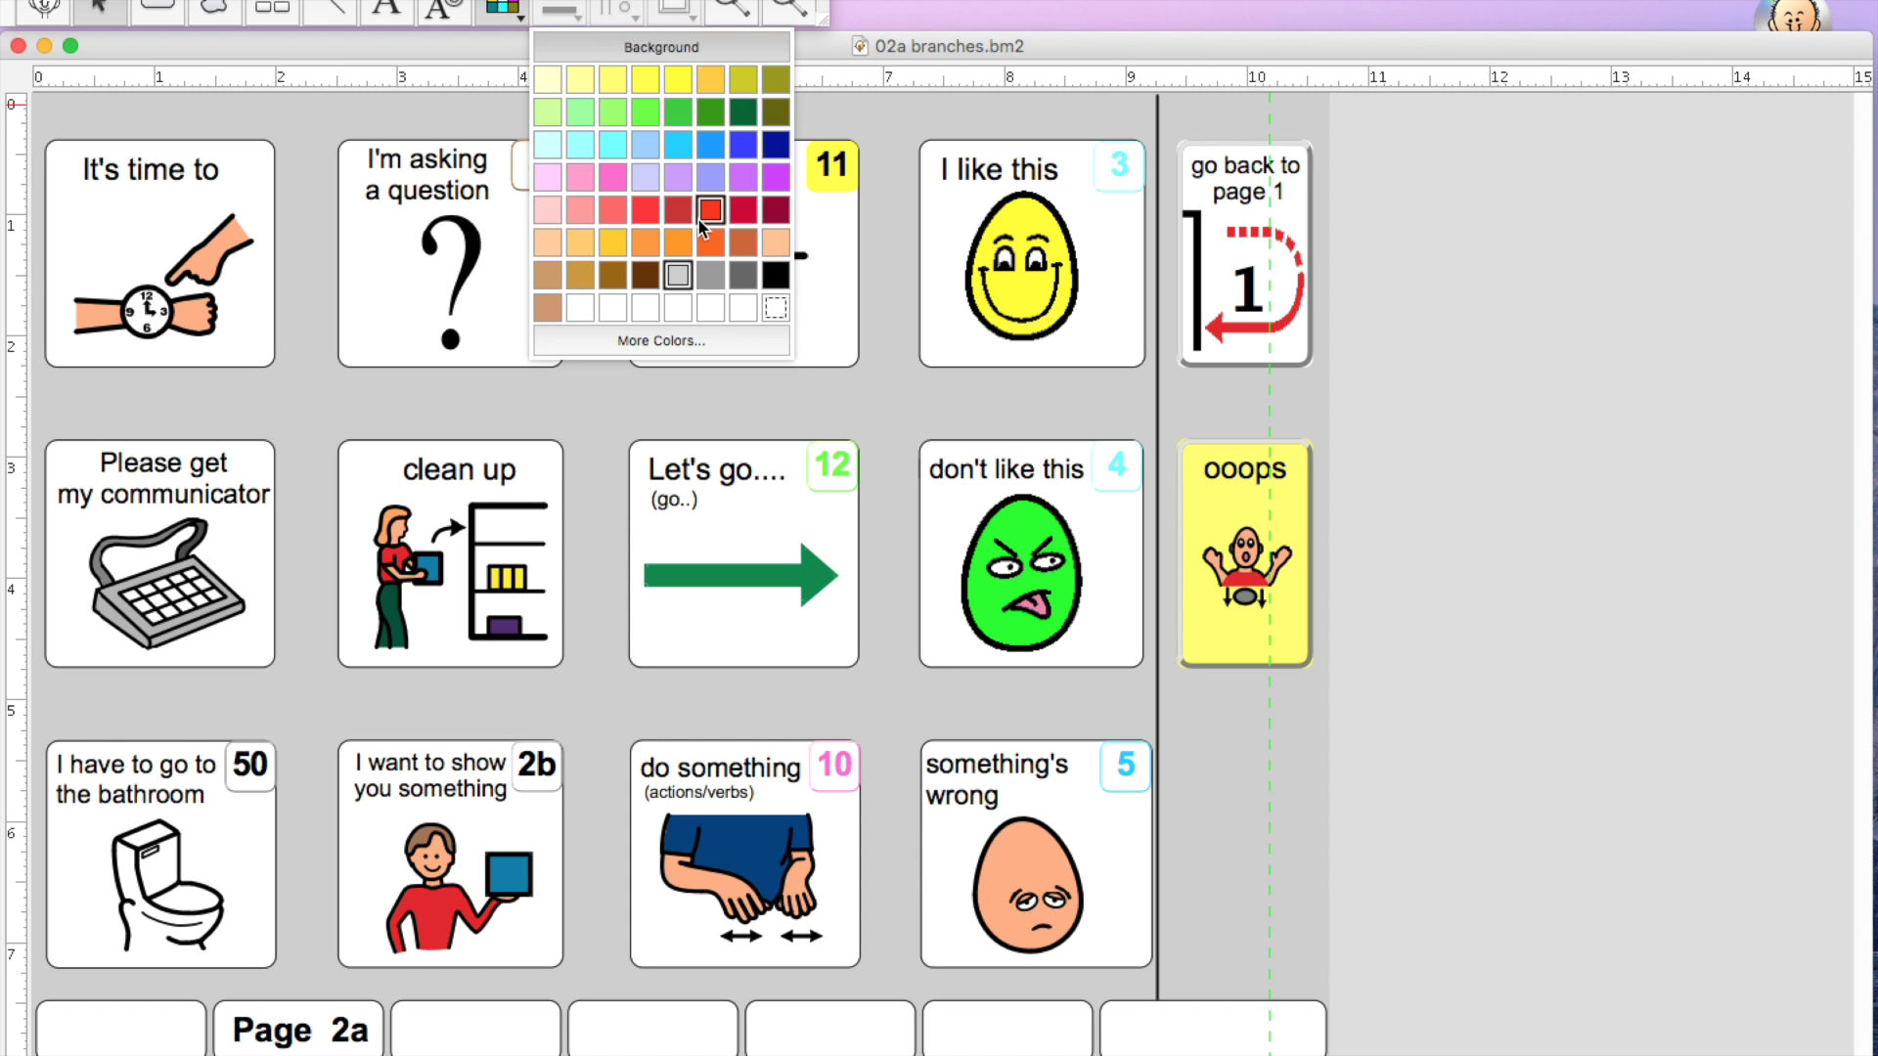
{"action": "left_click", "coordinate": [776, 275]}
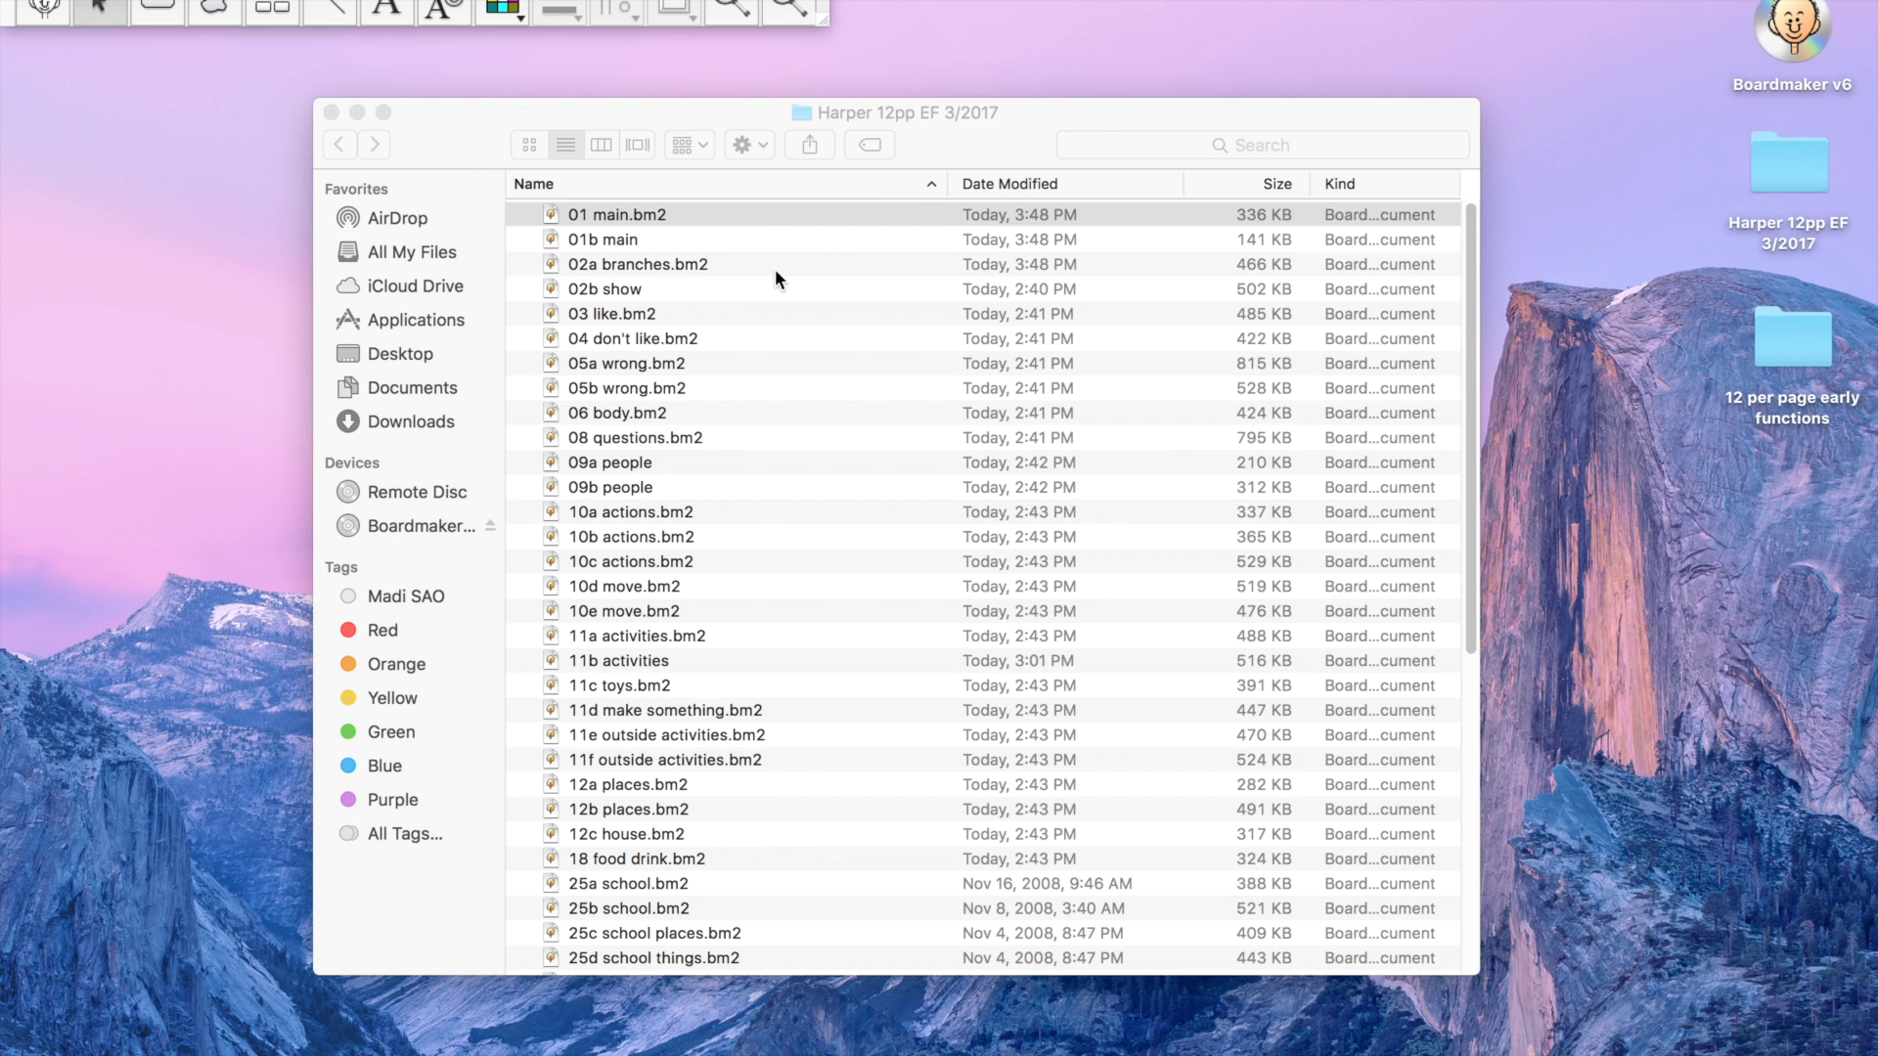
Step: Open the 02b show board, then the 09a people board from the Finder list
{"action": "double_click", "coordinate": [775, 270]}
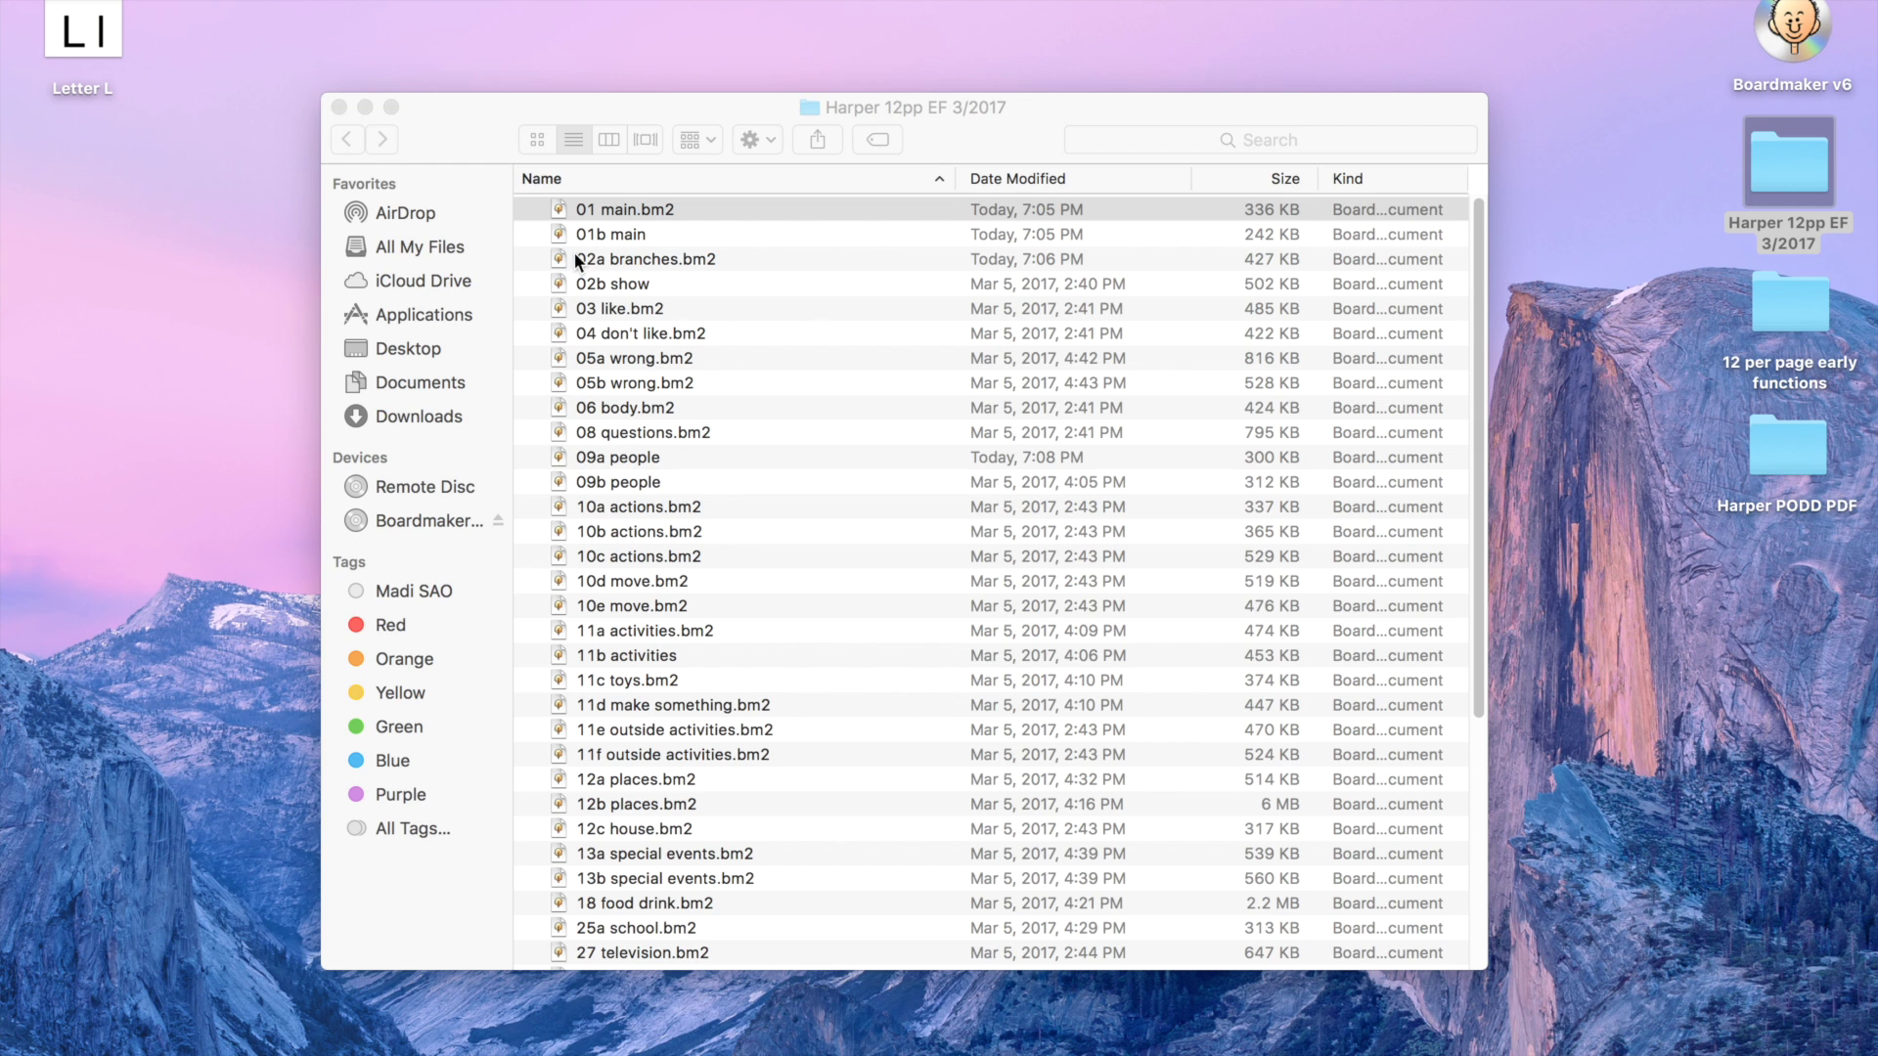
{"action": "double_click", "coordinate": [636, 456]}
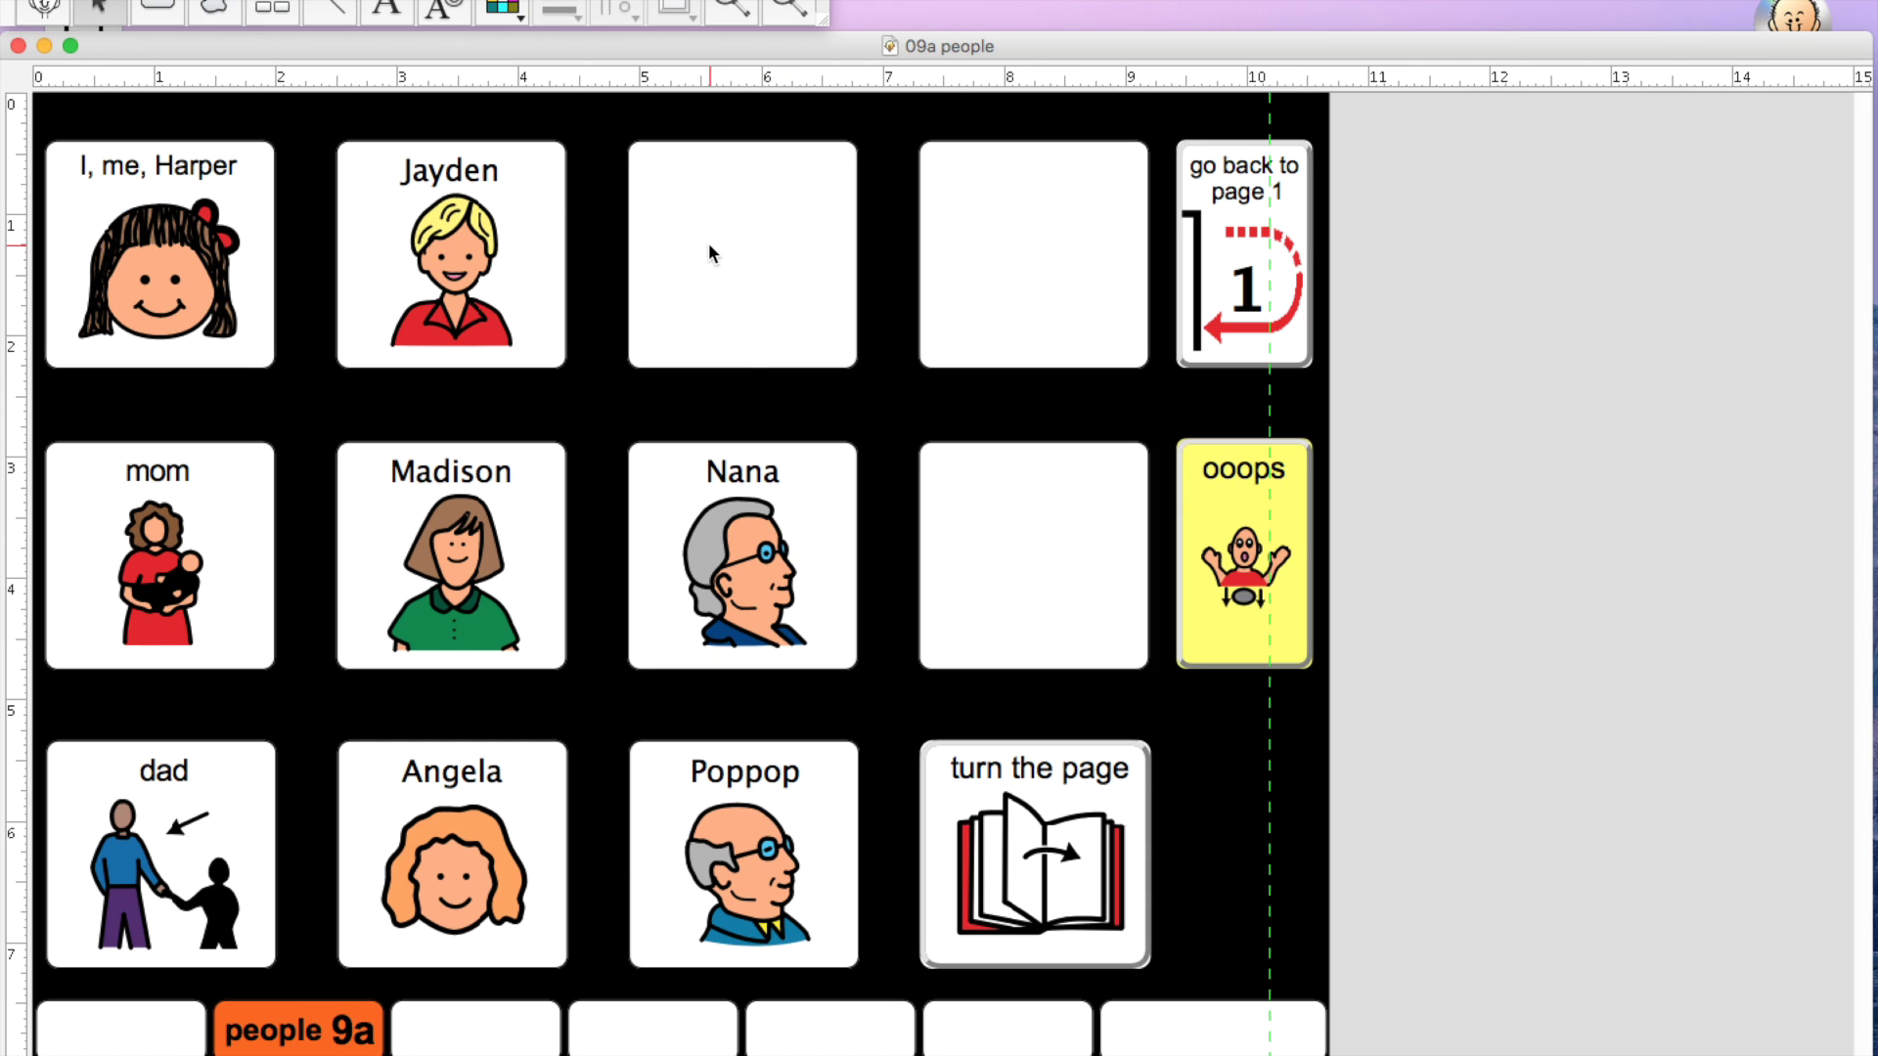
{"action": "left_click", "coordinate": [44, 12]}
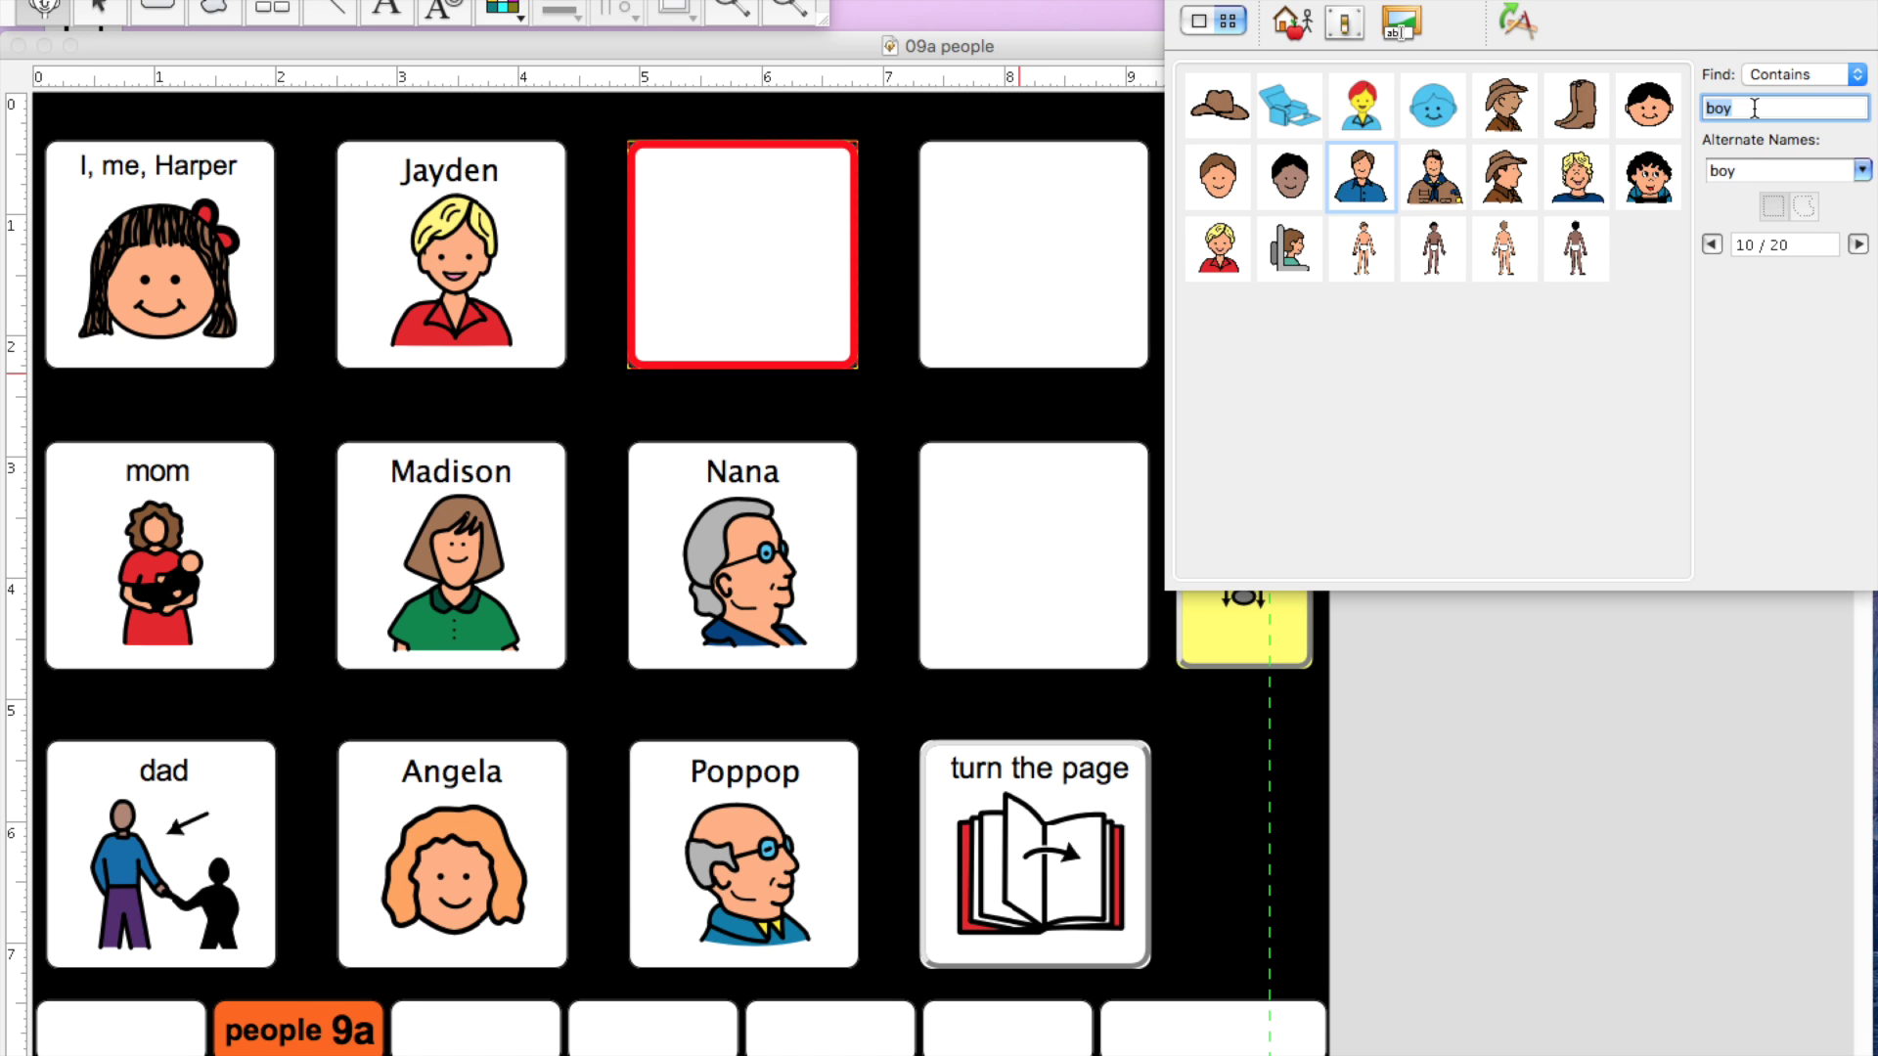
Step: Search symbols for 'boy' and place the brown-skinned boy in the empty top-row cell
{"action": "type", "text": "boy"}
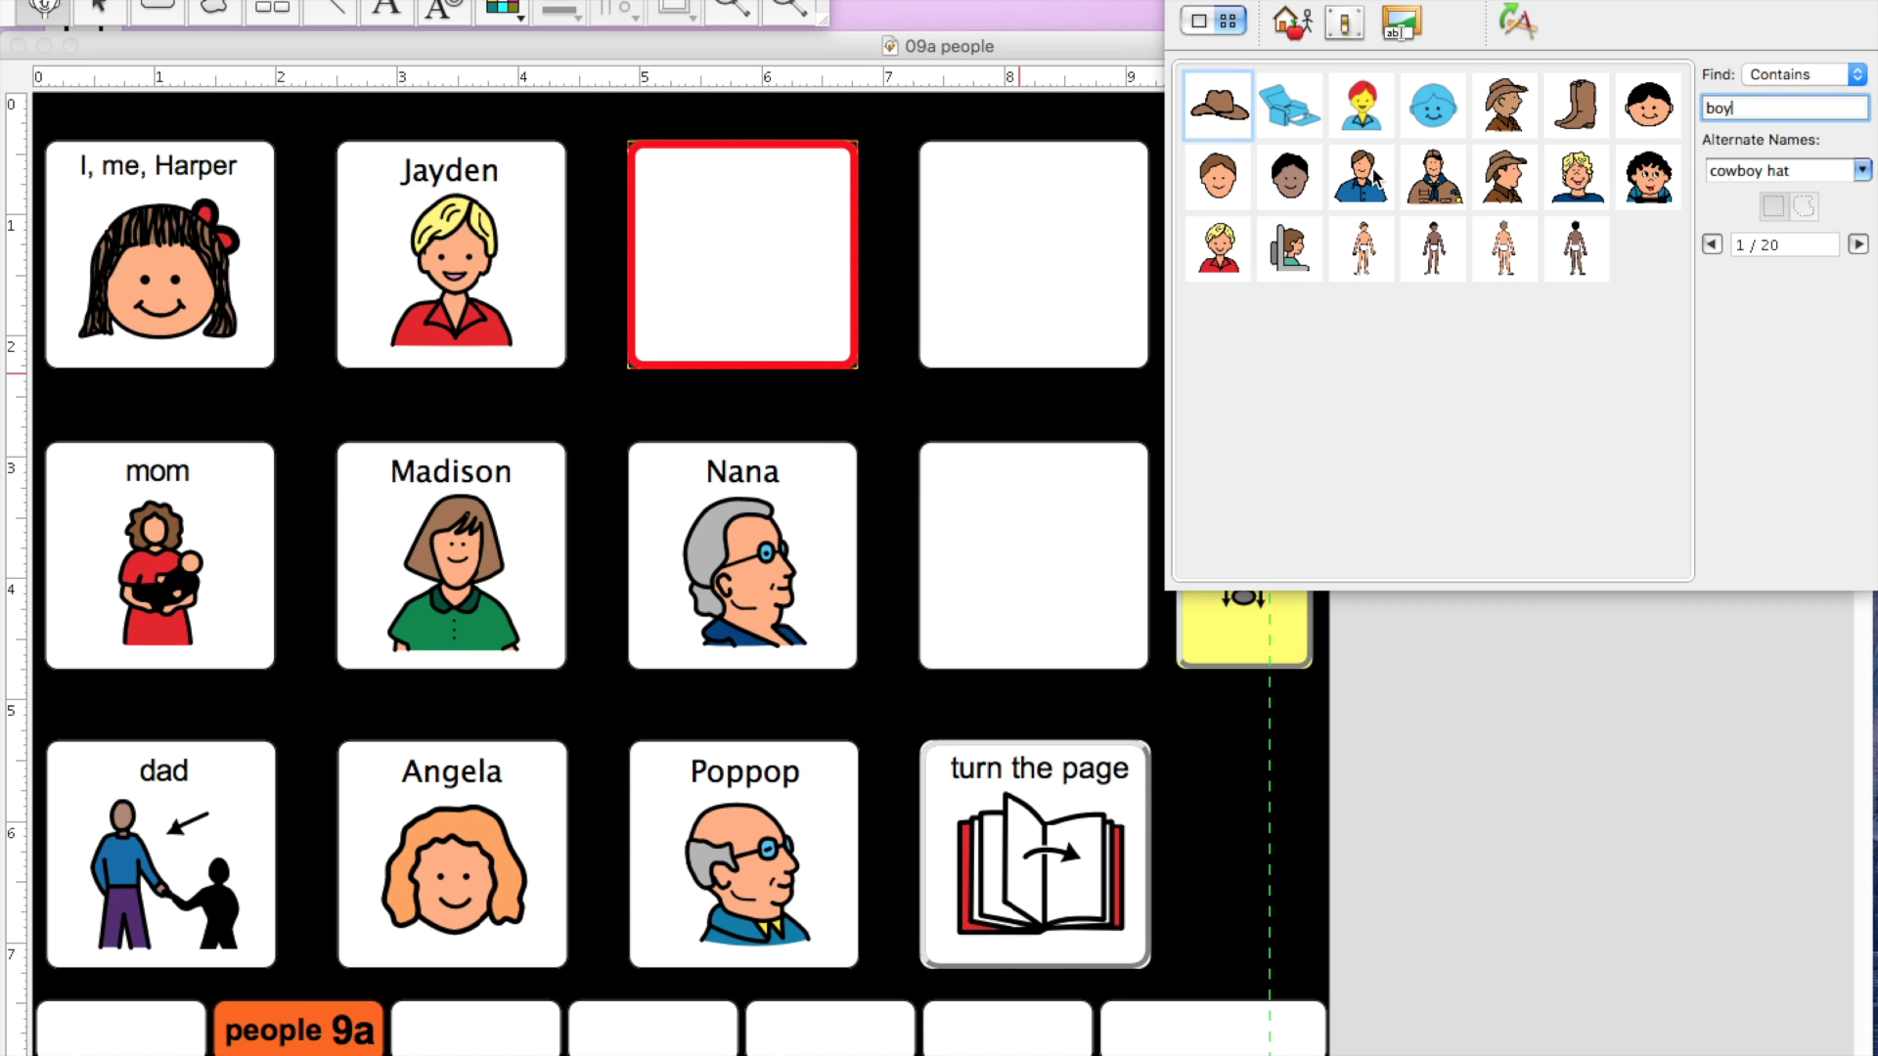
{"action": "left_click", "coordinate": [1289, 185]}
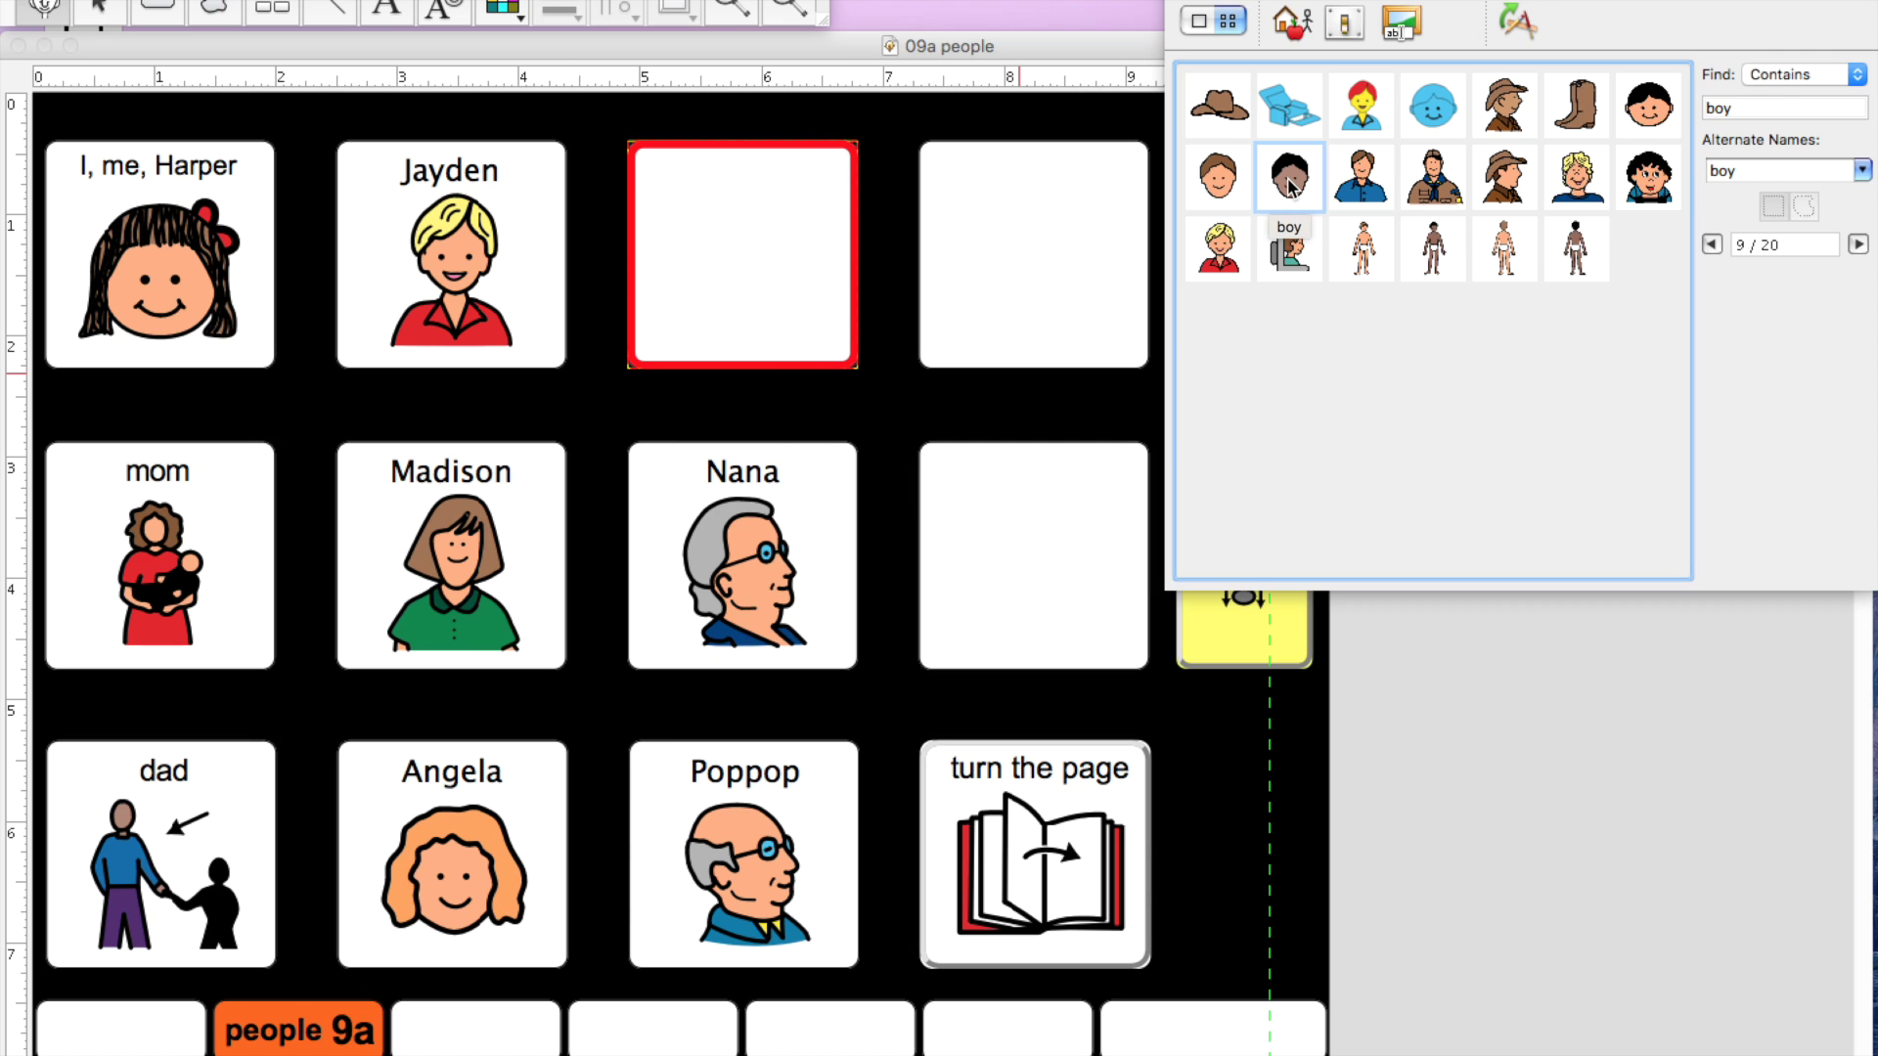
{"action": "left_click_drag", "start_coordinate": [1289, 186], "coordinate": [734, 262]}
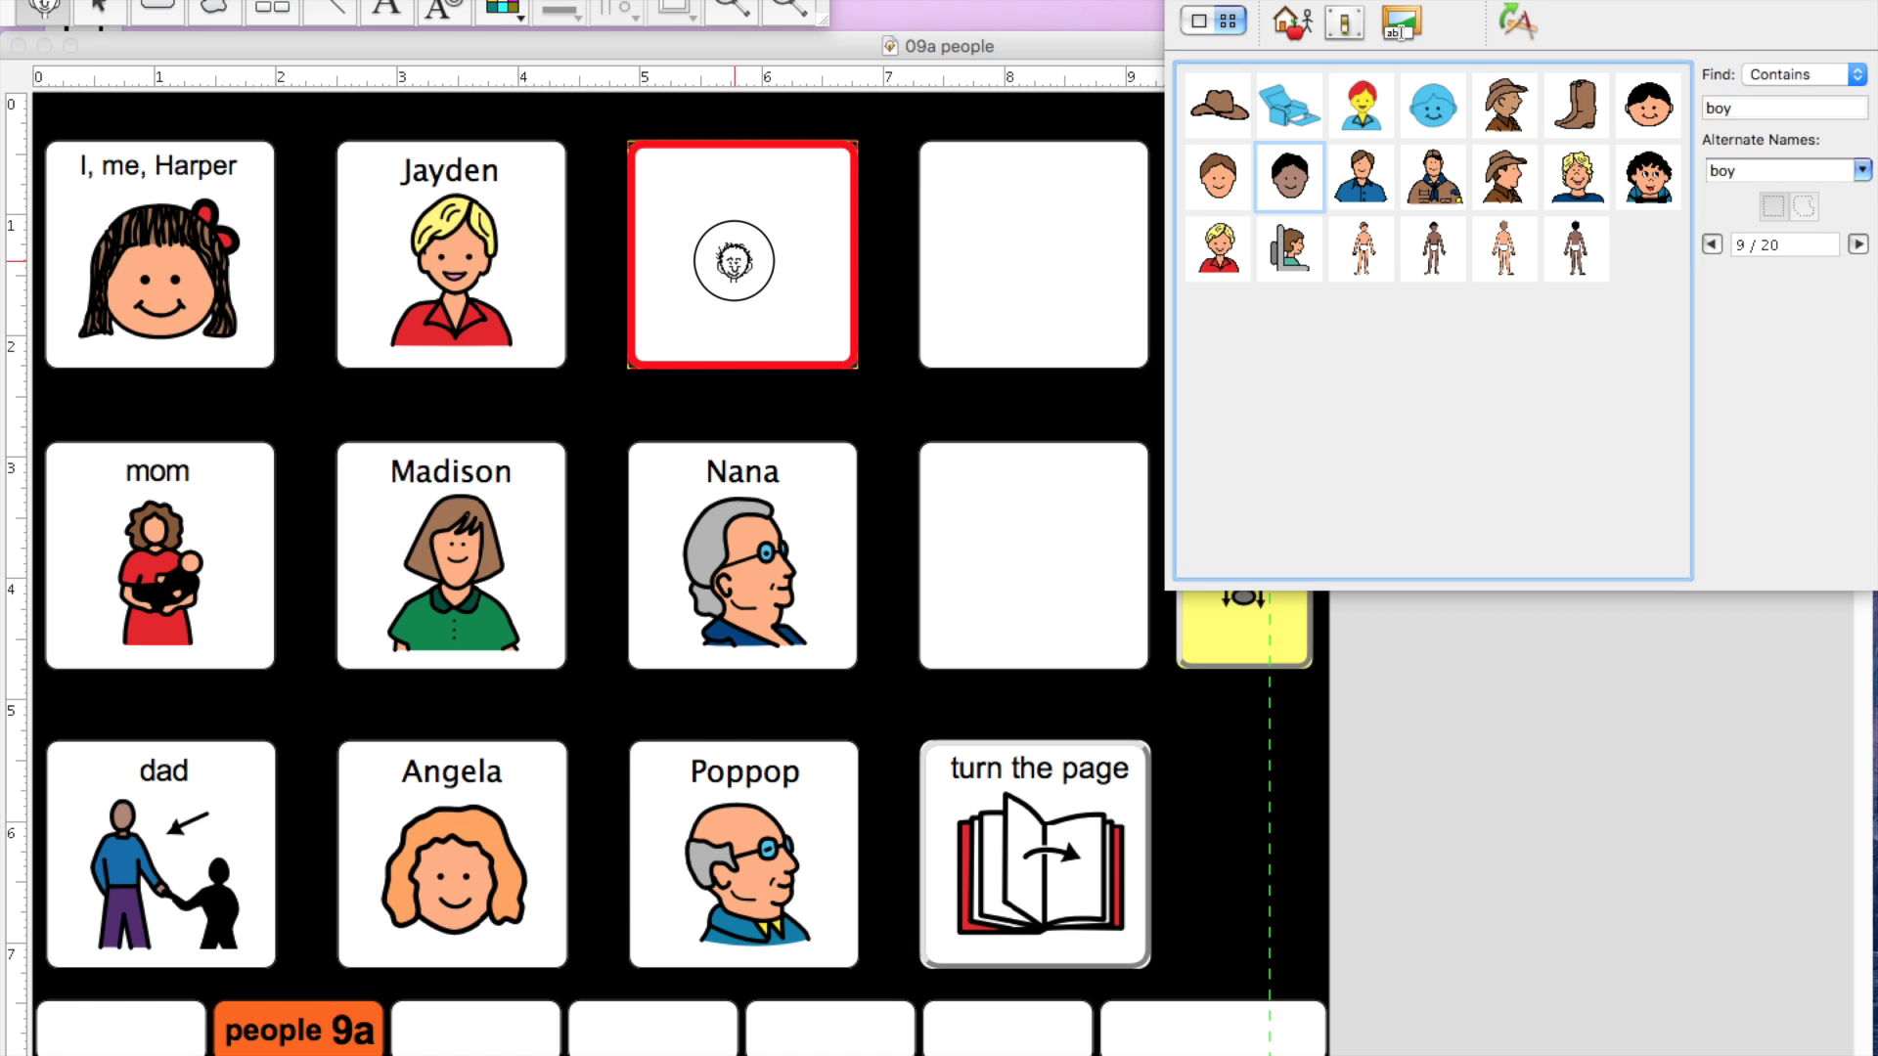
{"action": "left_click", "coordinate": [734, 261]}
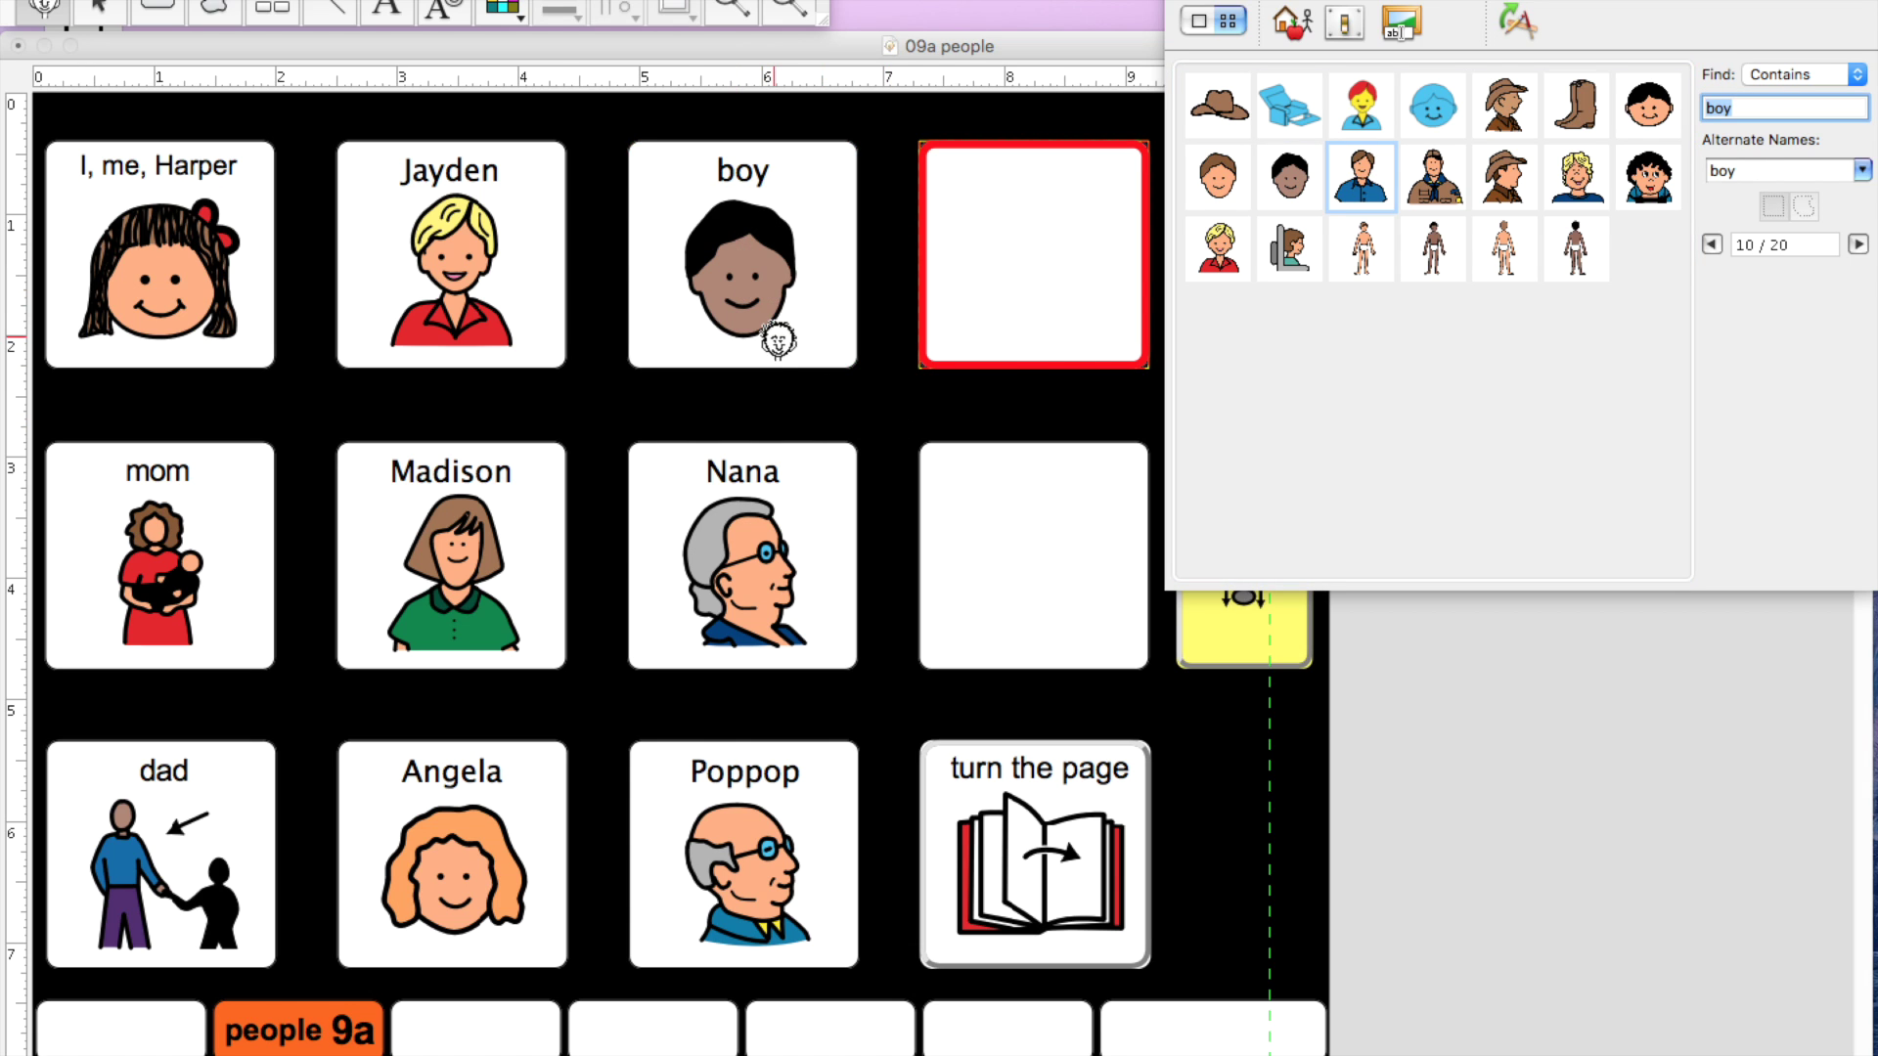
Step: Replace the new cell's 'boy' label with the friend's name
{"action": "left_click", "coordinate": [388, 10]}
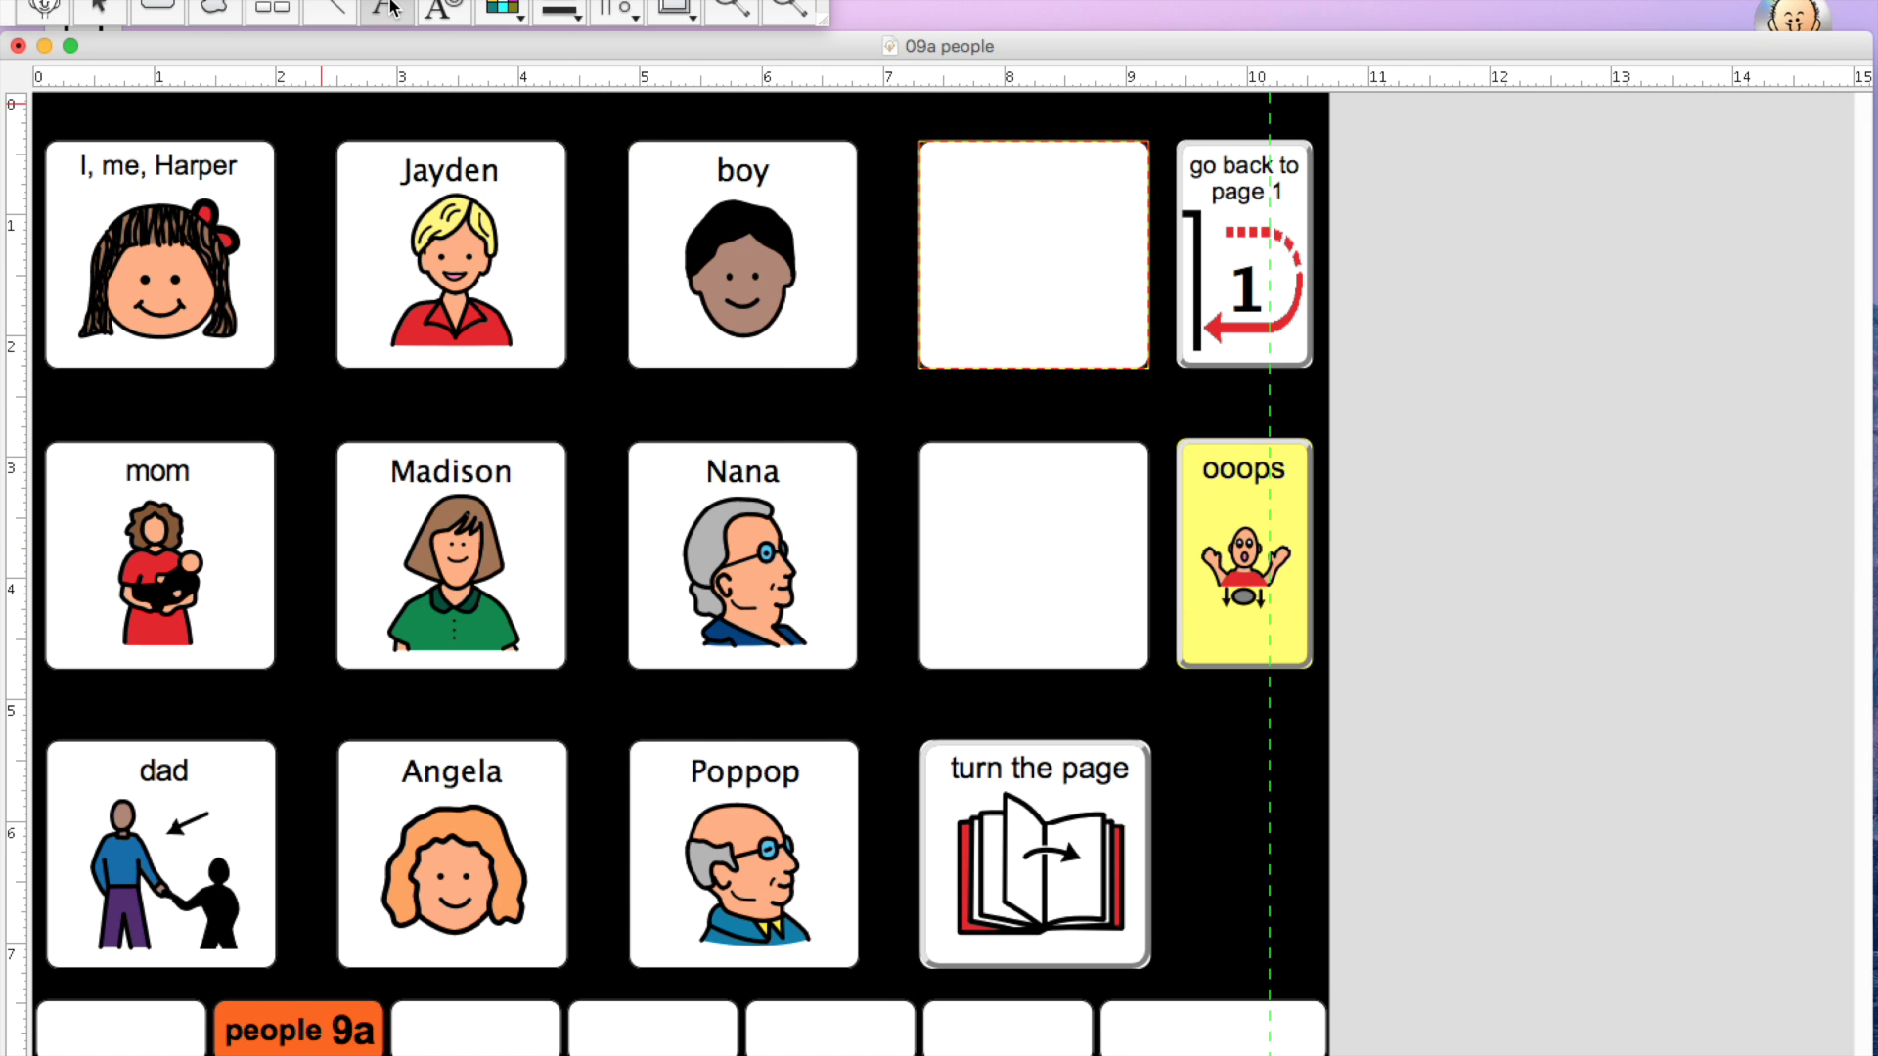
{"action": "double_click", "coordinate": [749, 169]}
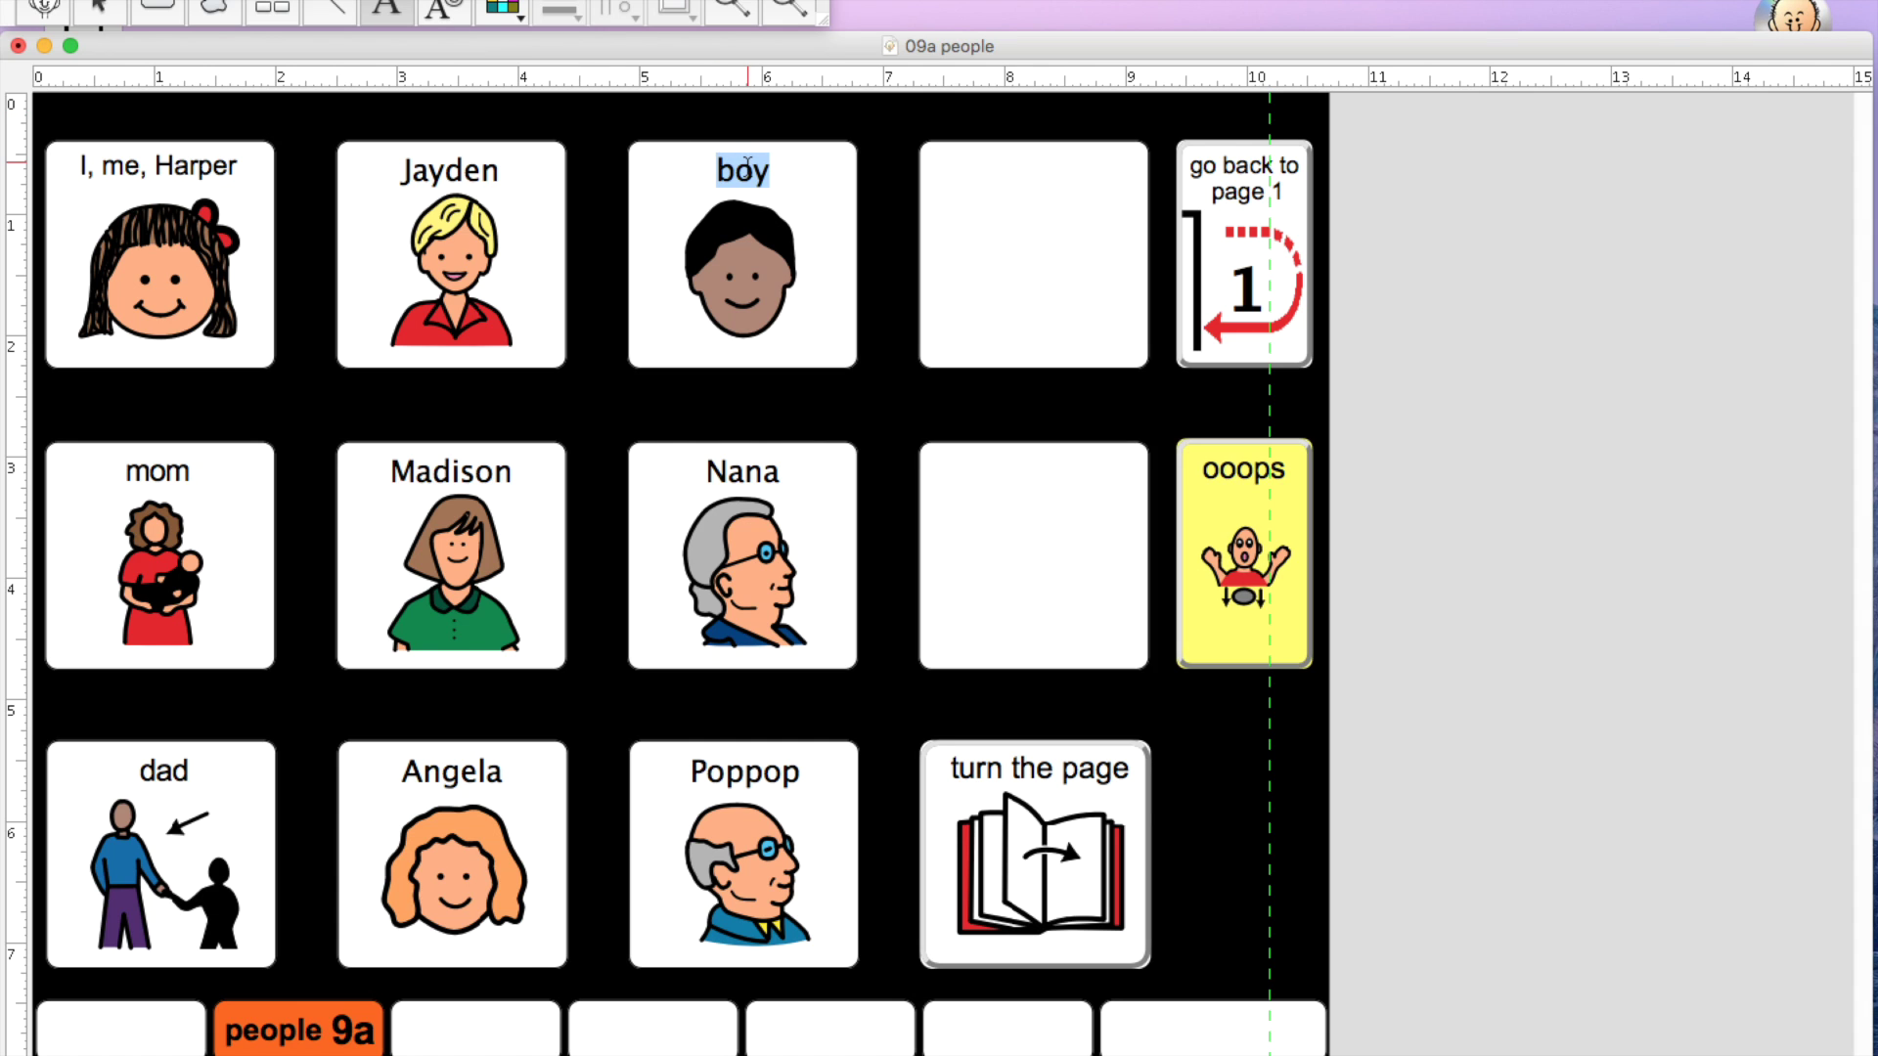
{"action": "type", "text": "Siah"}
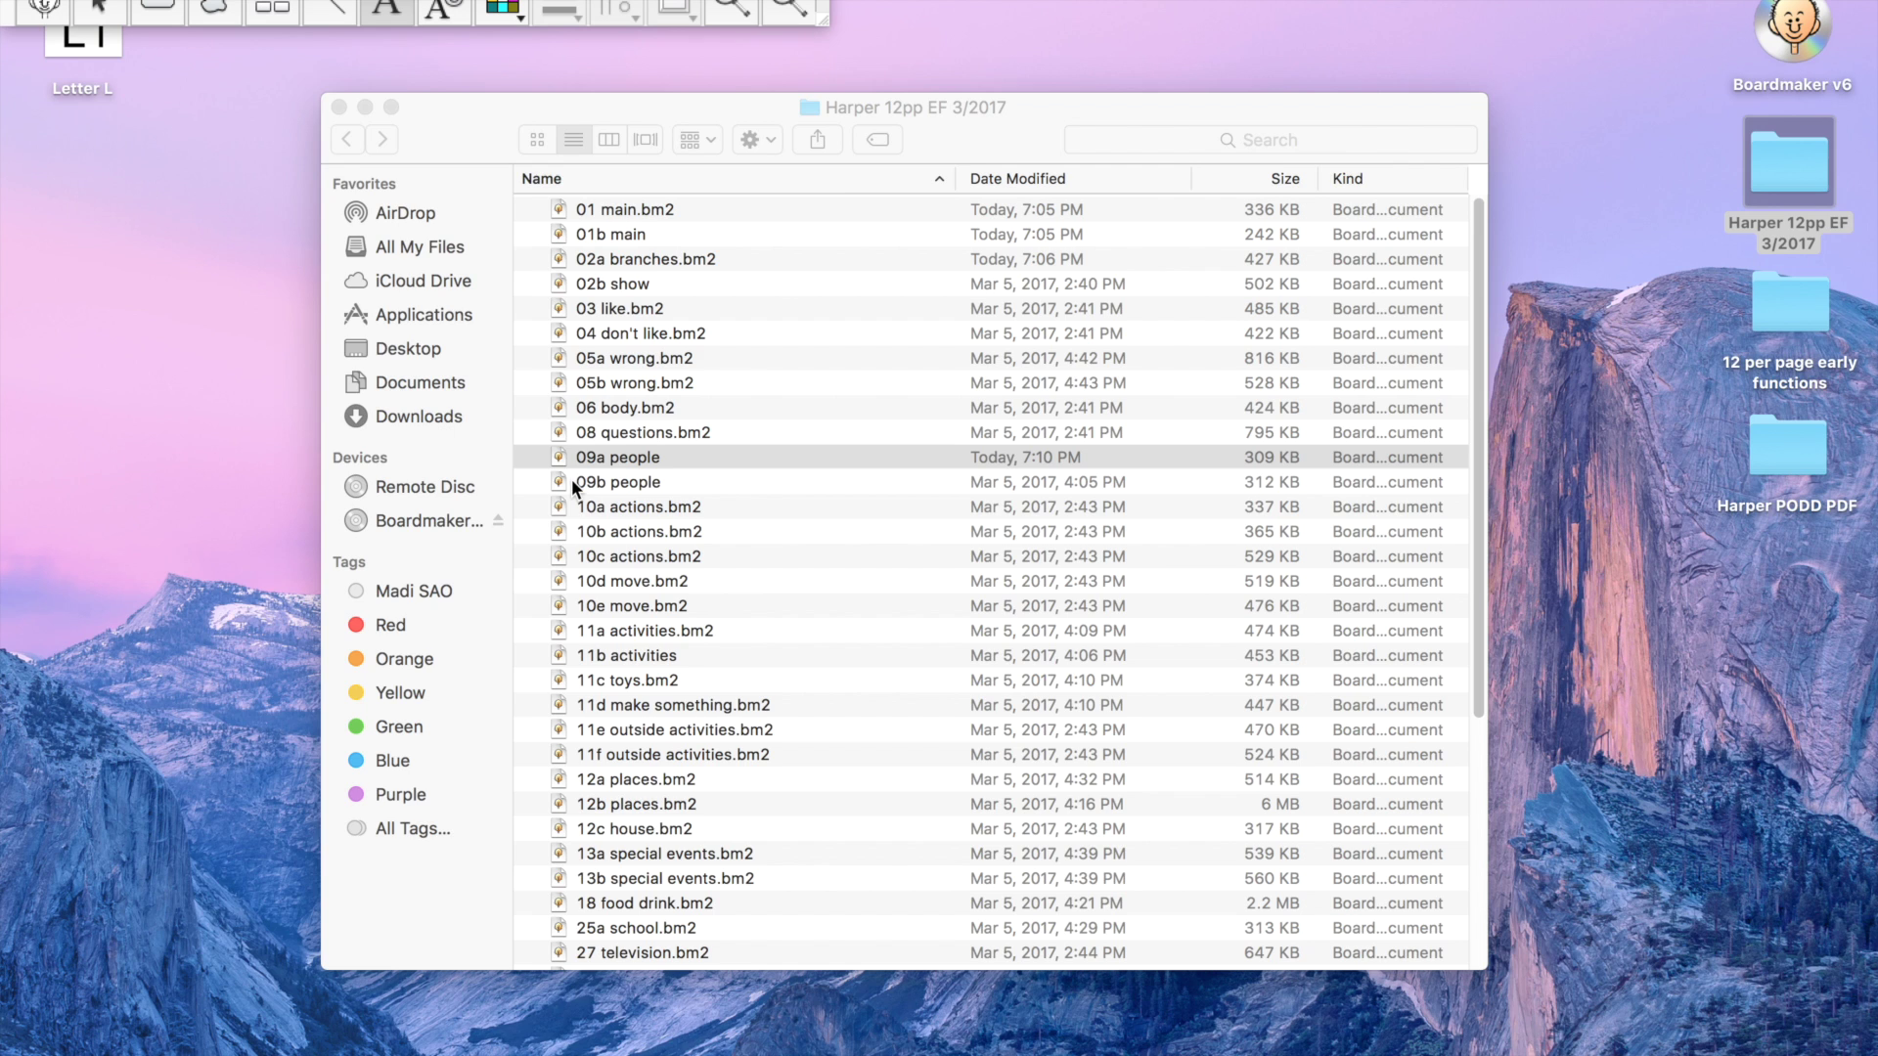
Step: Open the 09b people board from the Finder list
{"action": "double_click", "coordinate": [571, 478]}
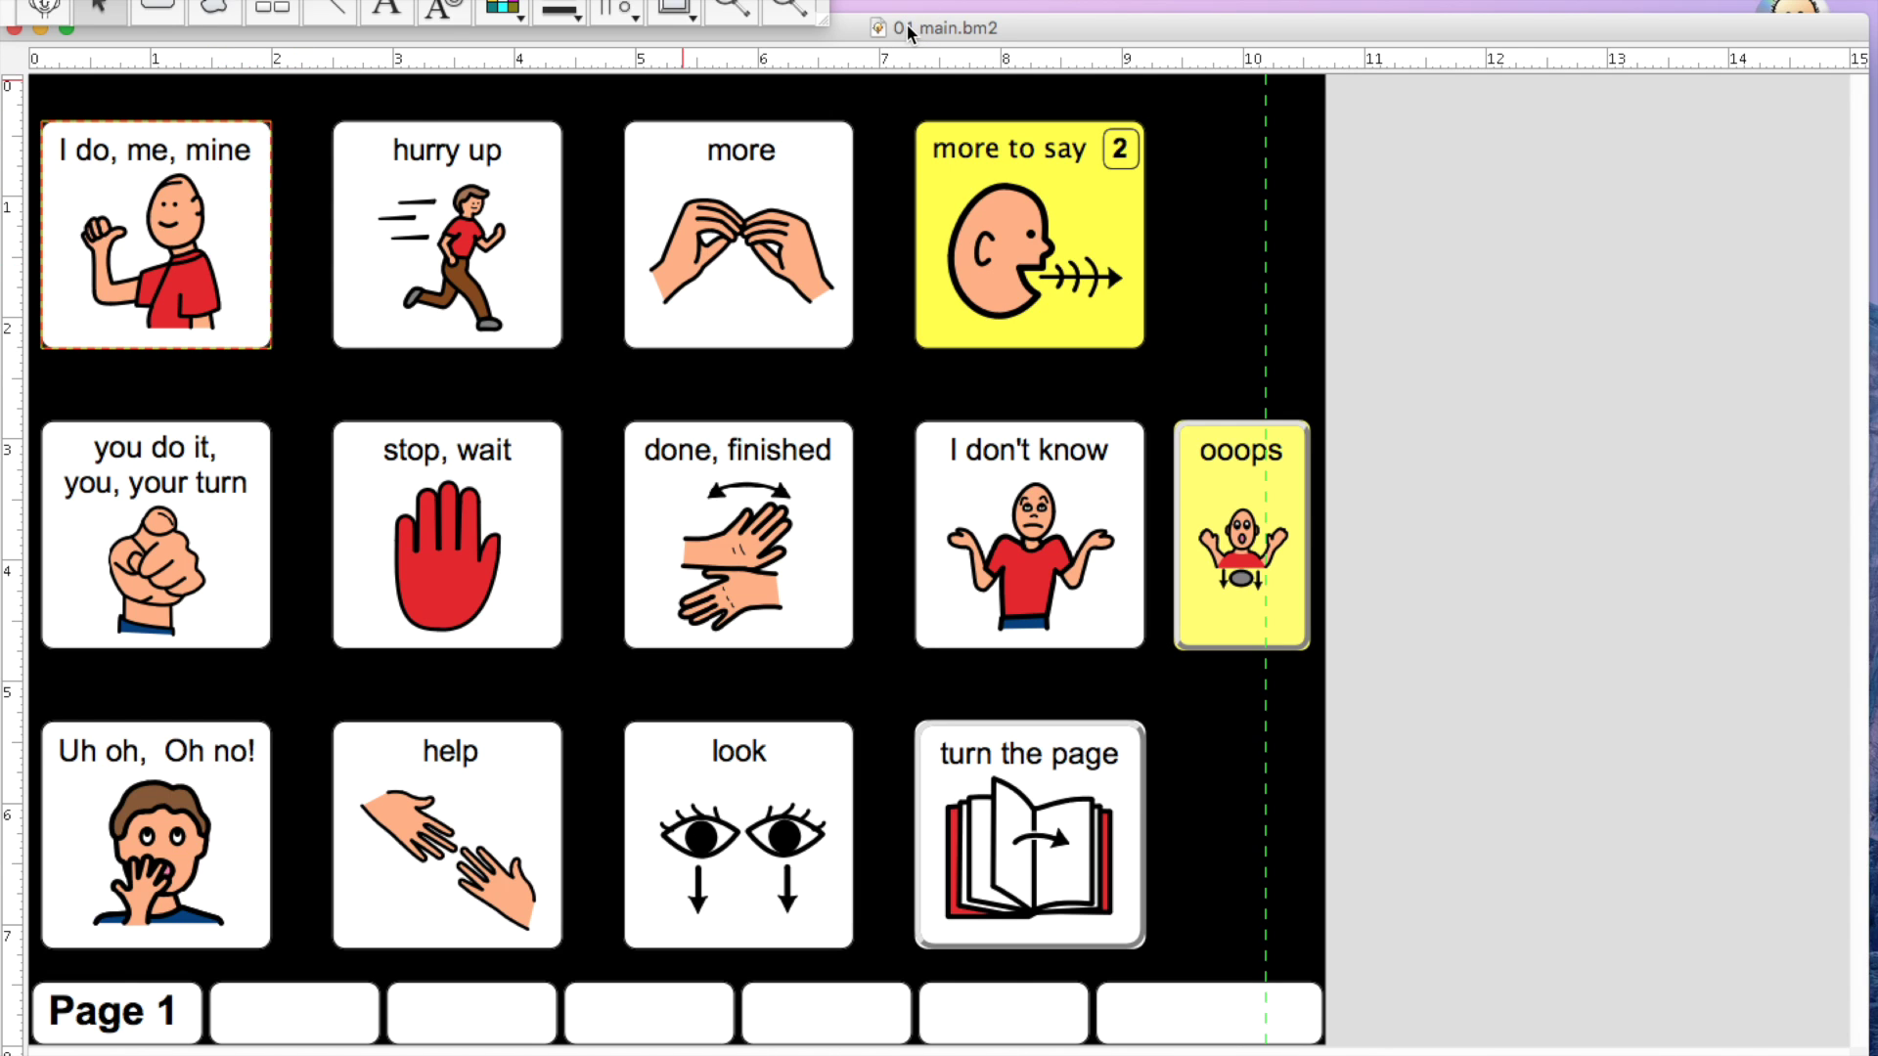
Step: Save the 01 main board on a single page as '01 main.pdf', replacing the existing PDF
{"action": "left_click", "coordinate": [220, 0]}
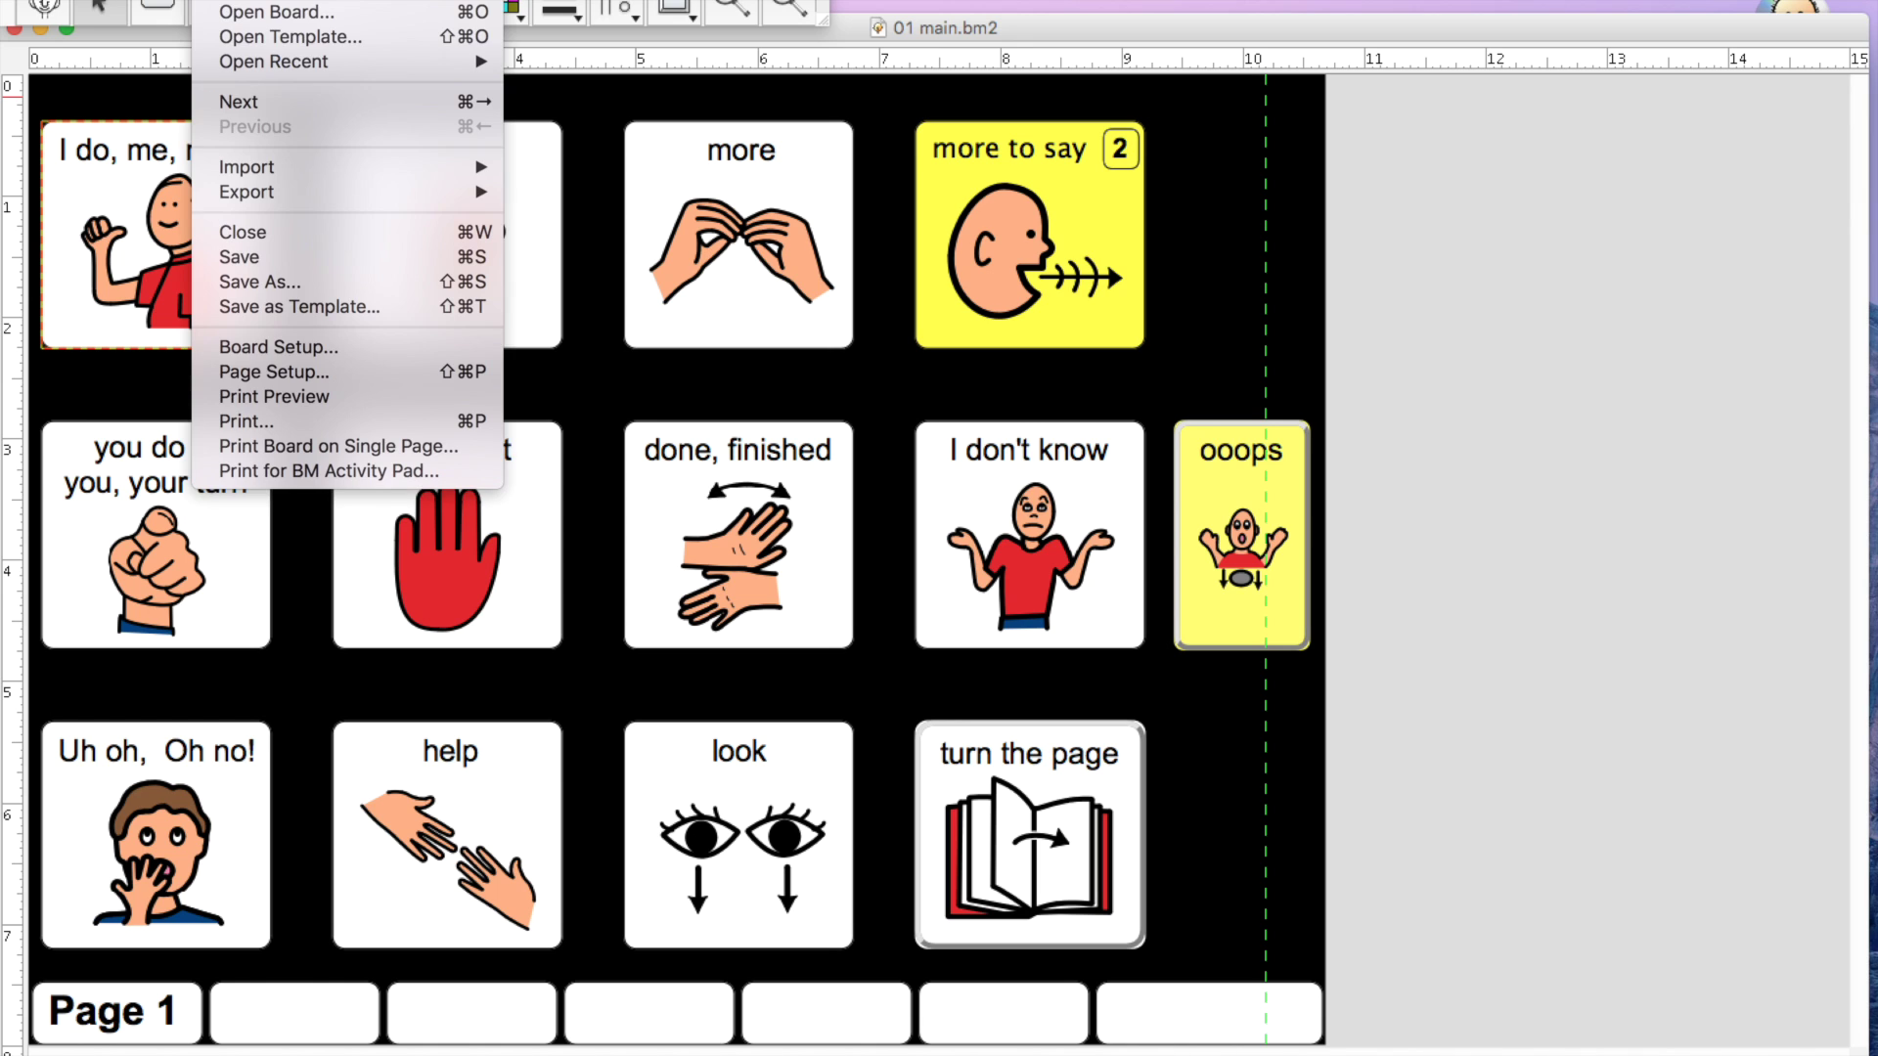
{"action": "left_click", "coordinate": [350, 445]}
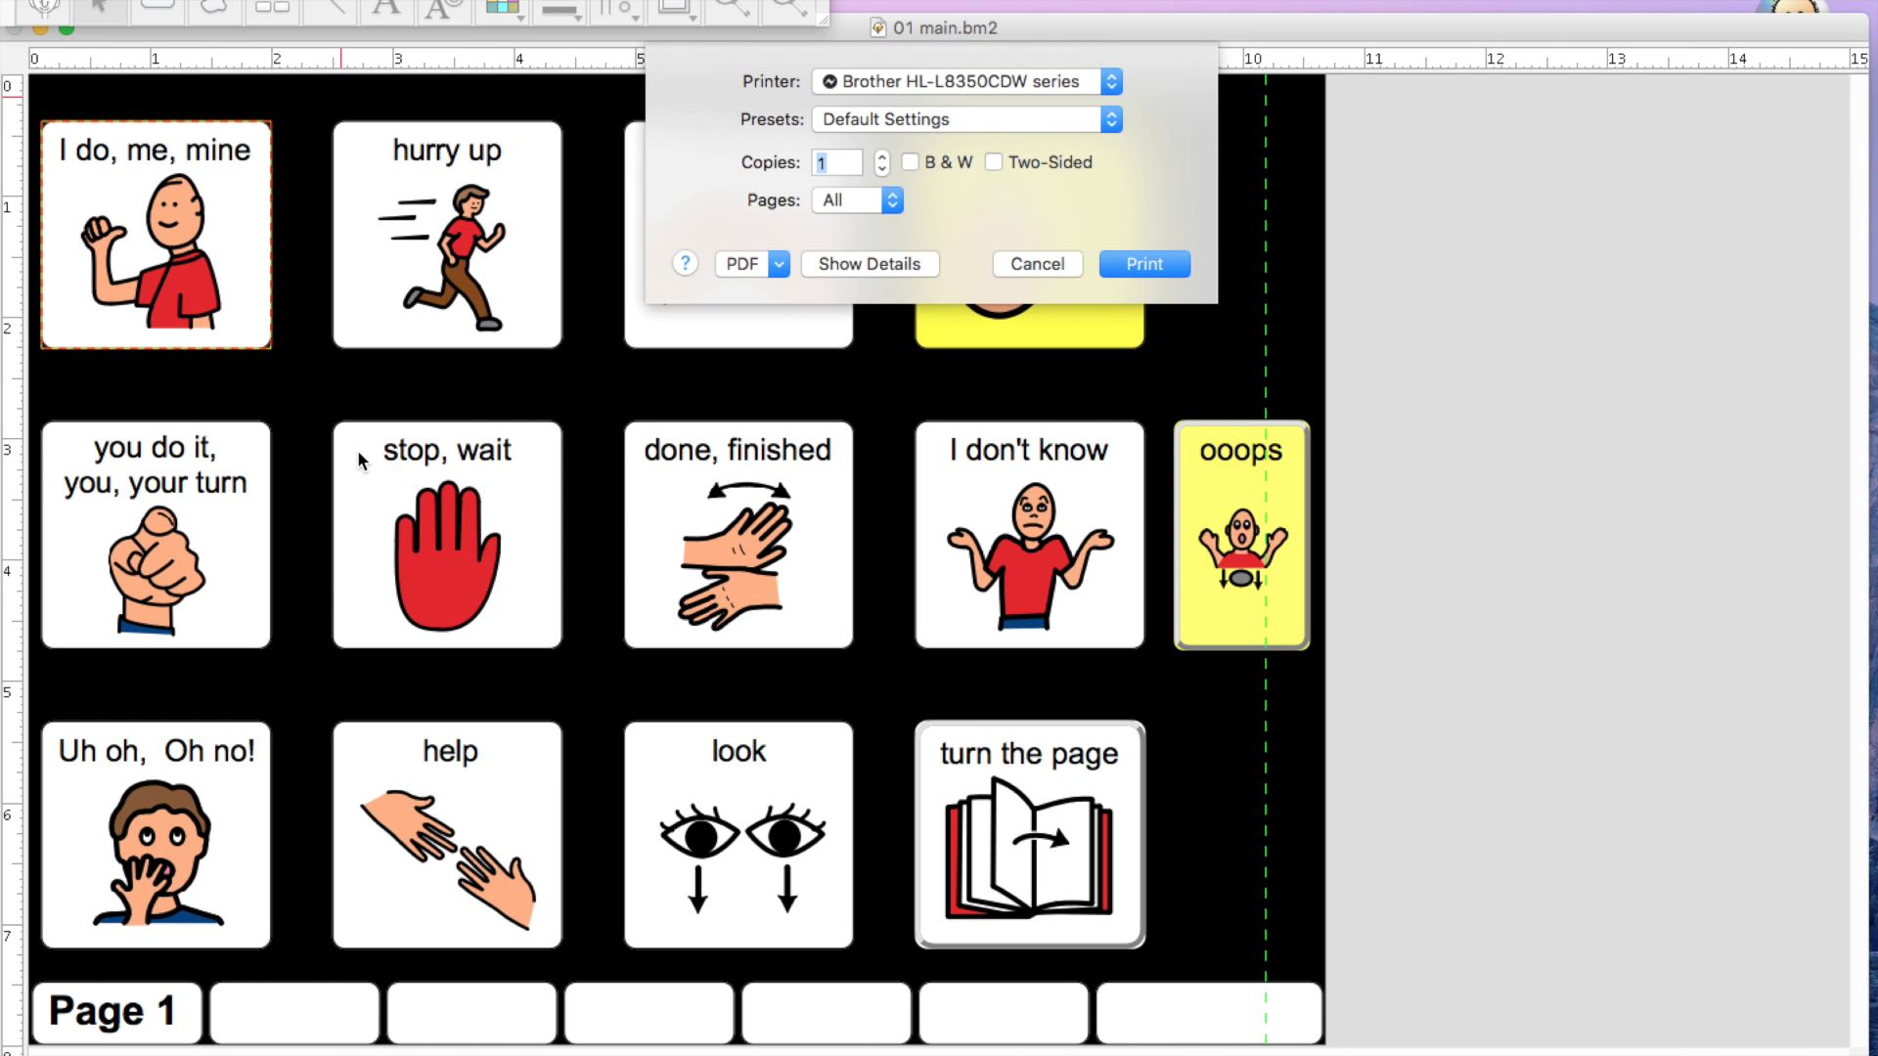
{"action": "left_click", "coordinate": [772, 265]}
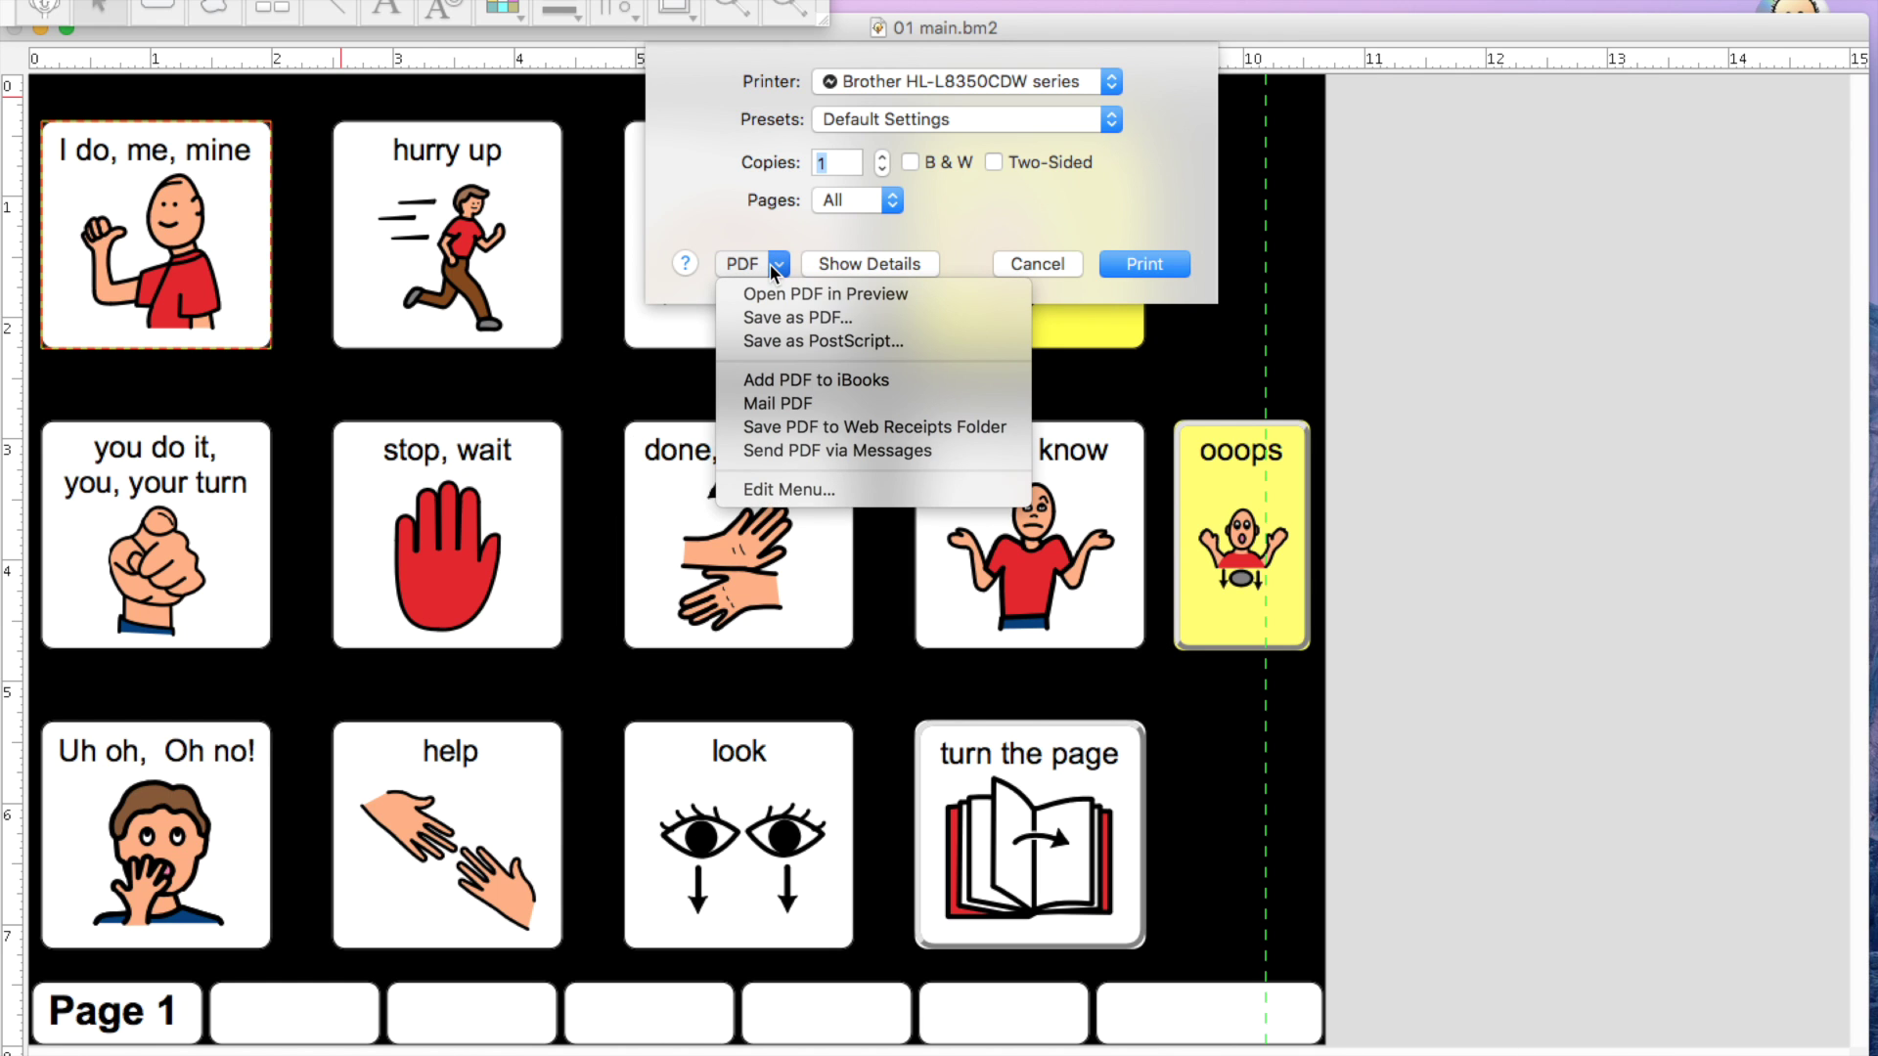
{"action": "left_click", "coordinate": [807, 318]}
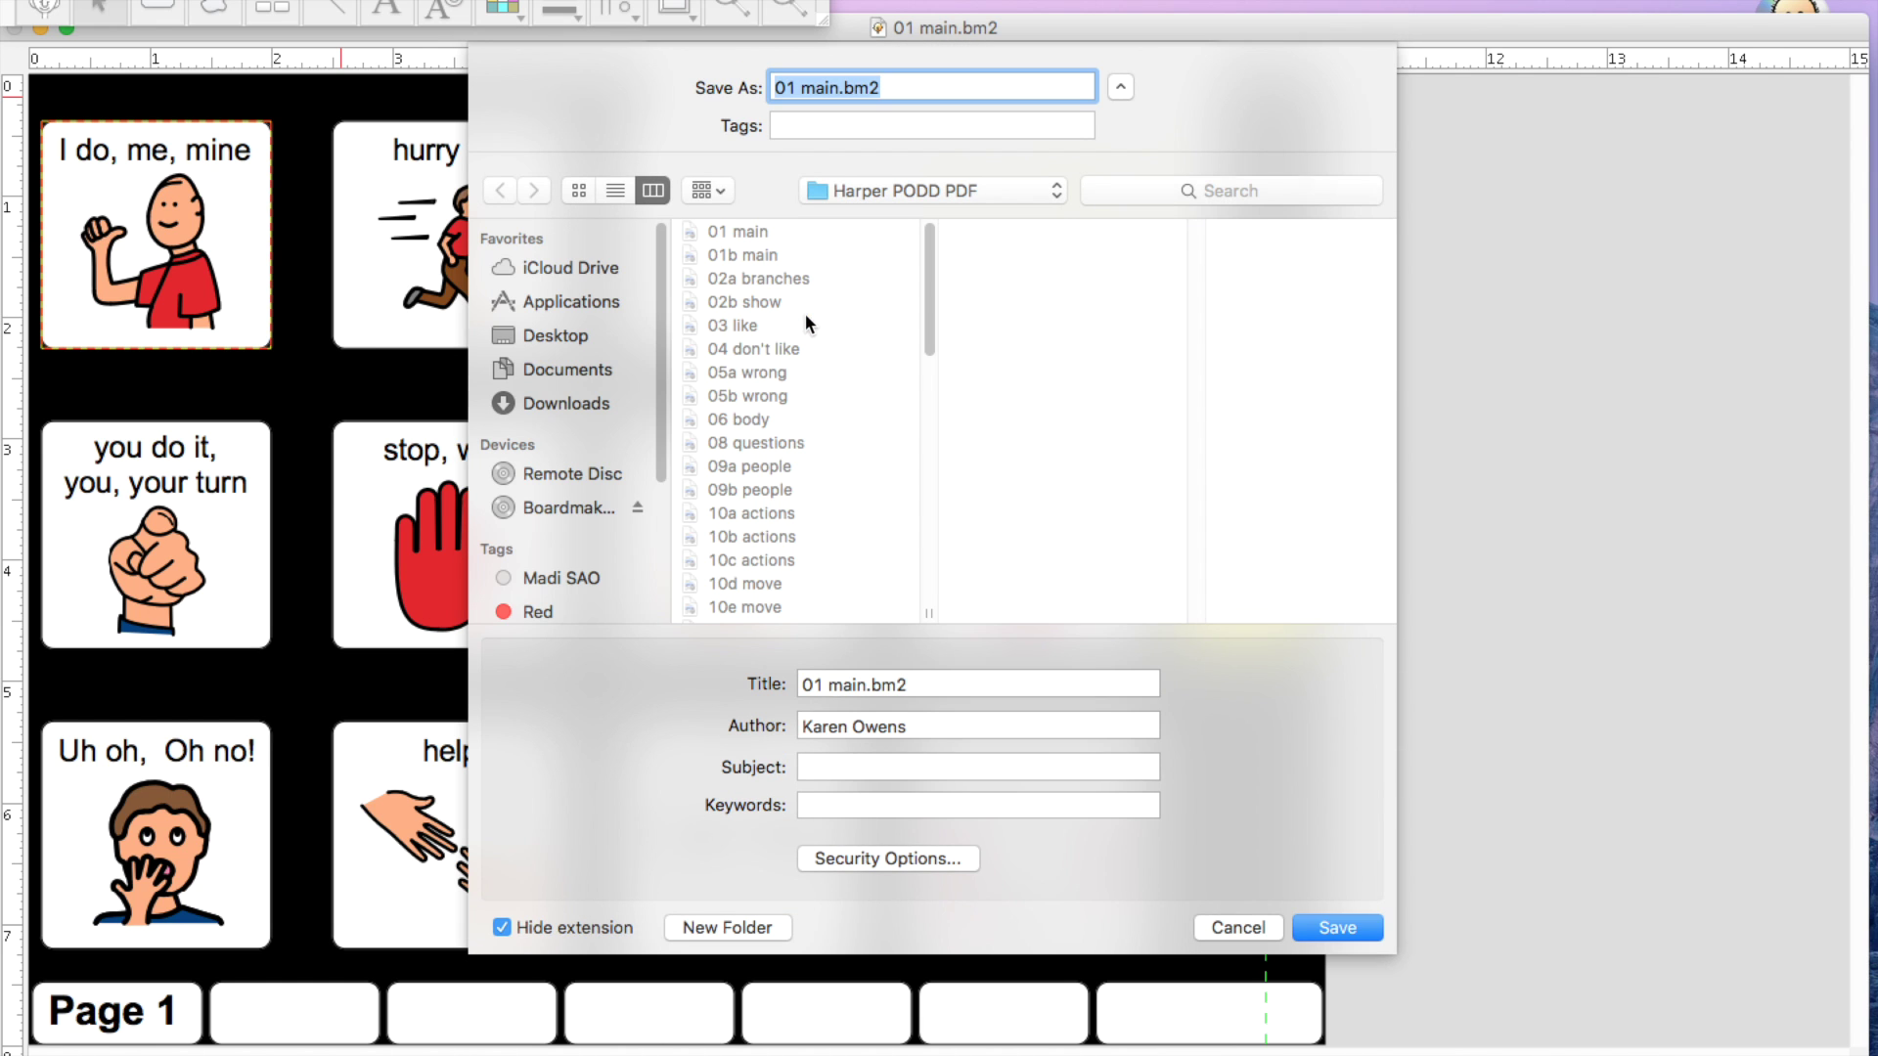
{"action": "left_click", "coordinate": [1336, 927]}
{"action": "left_click", "coordinate": [1134, 399]}
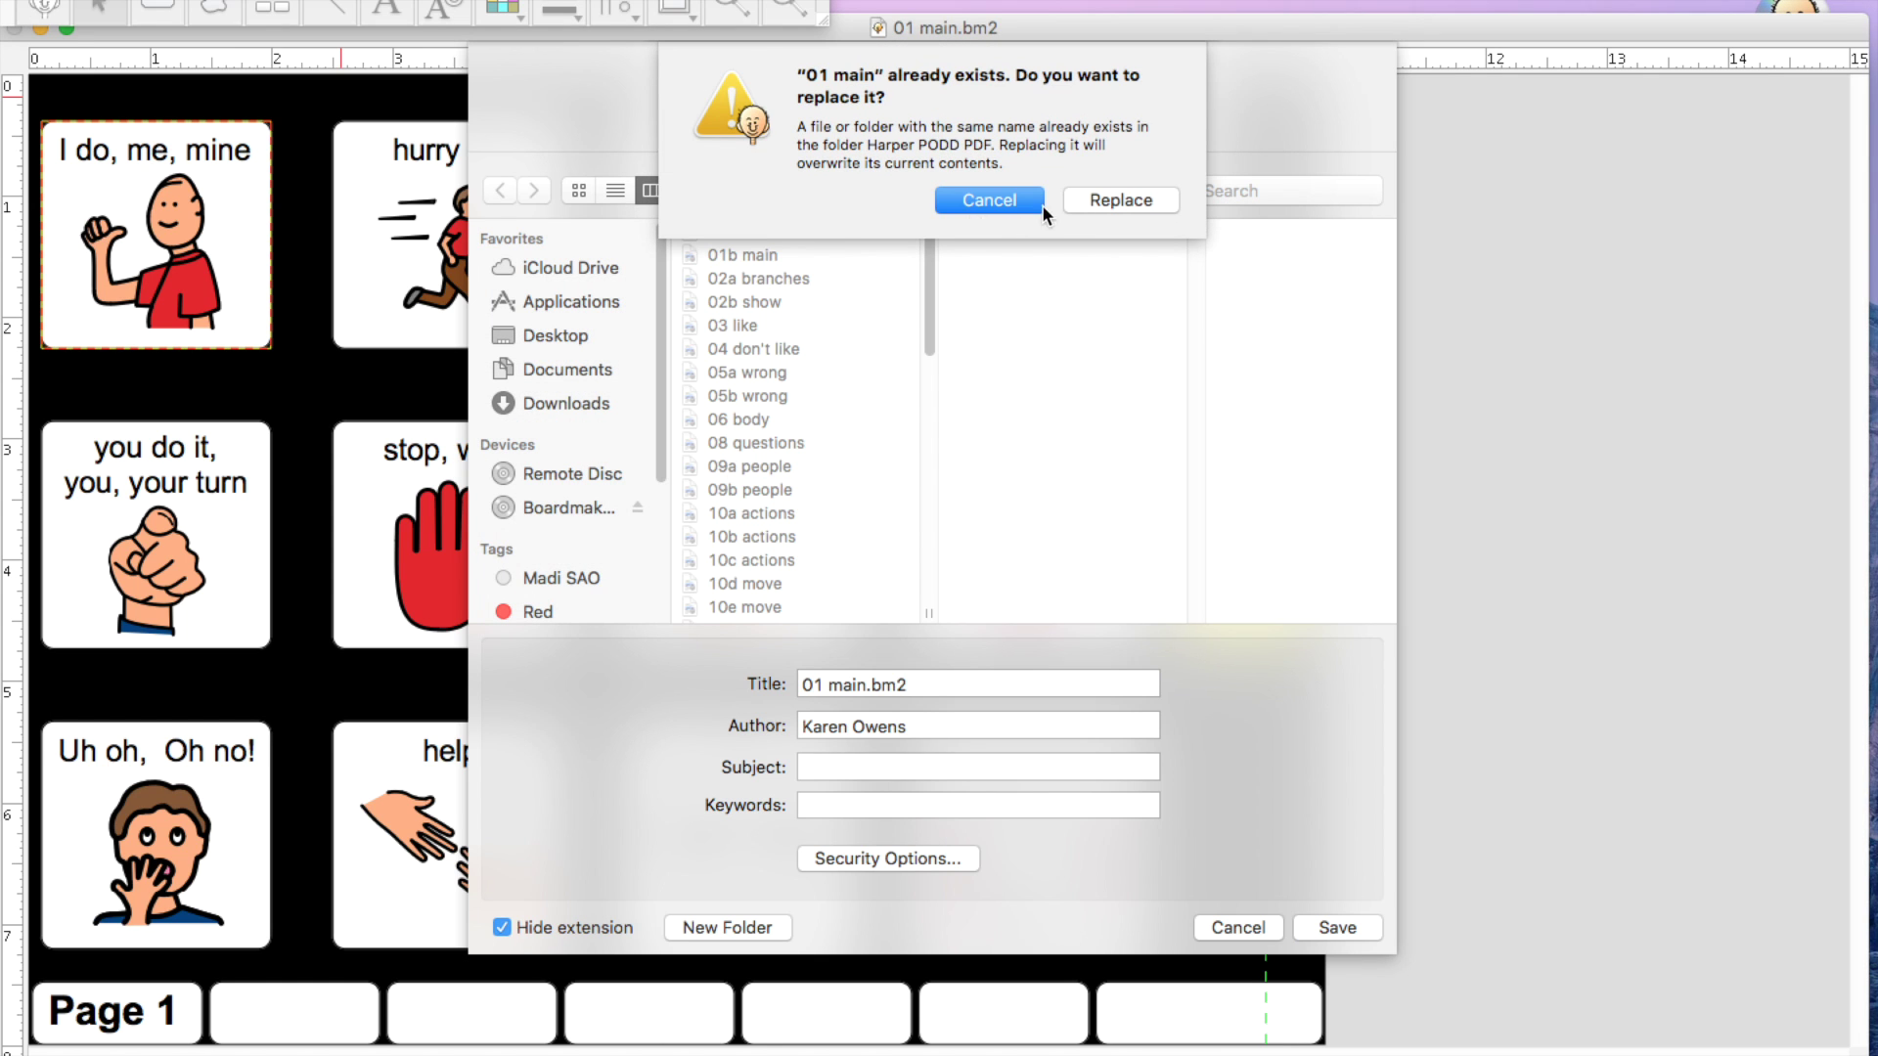
{"action": "left_click", "coordinate": [1125, 205]}
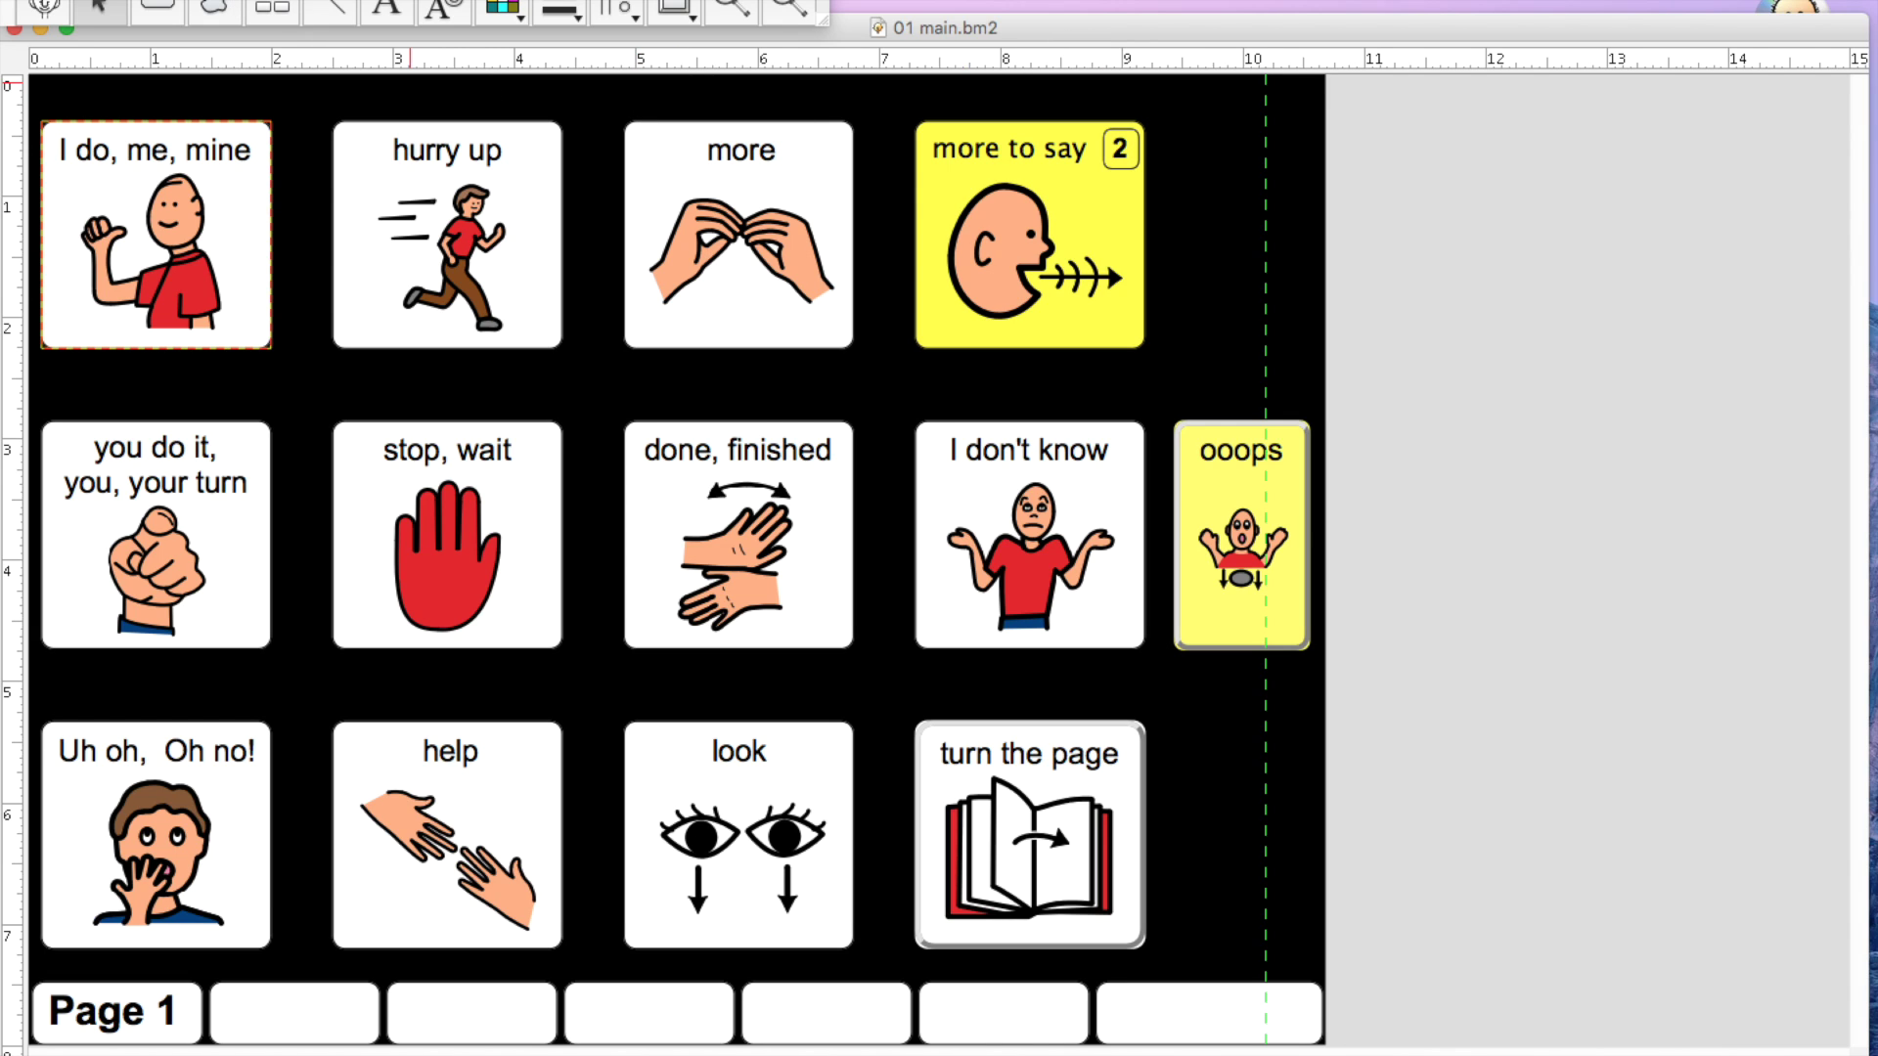
Step: Start printing the 01 main board, then cancel the Print dialog without printing
{"action": "left_click", "coordinate": [233, 0]}
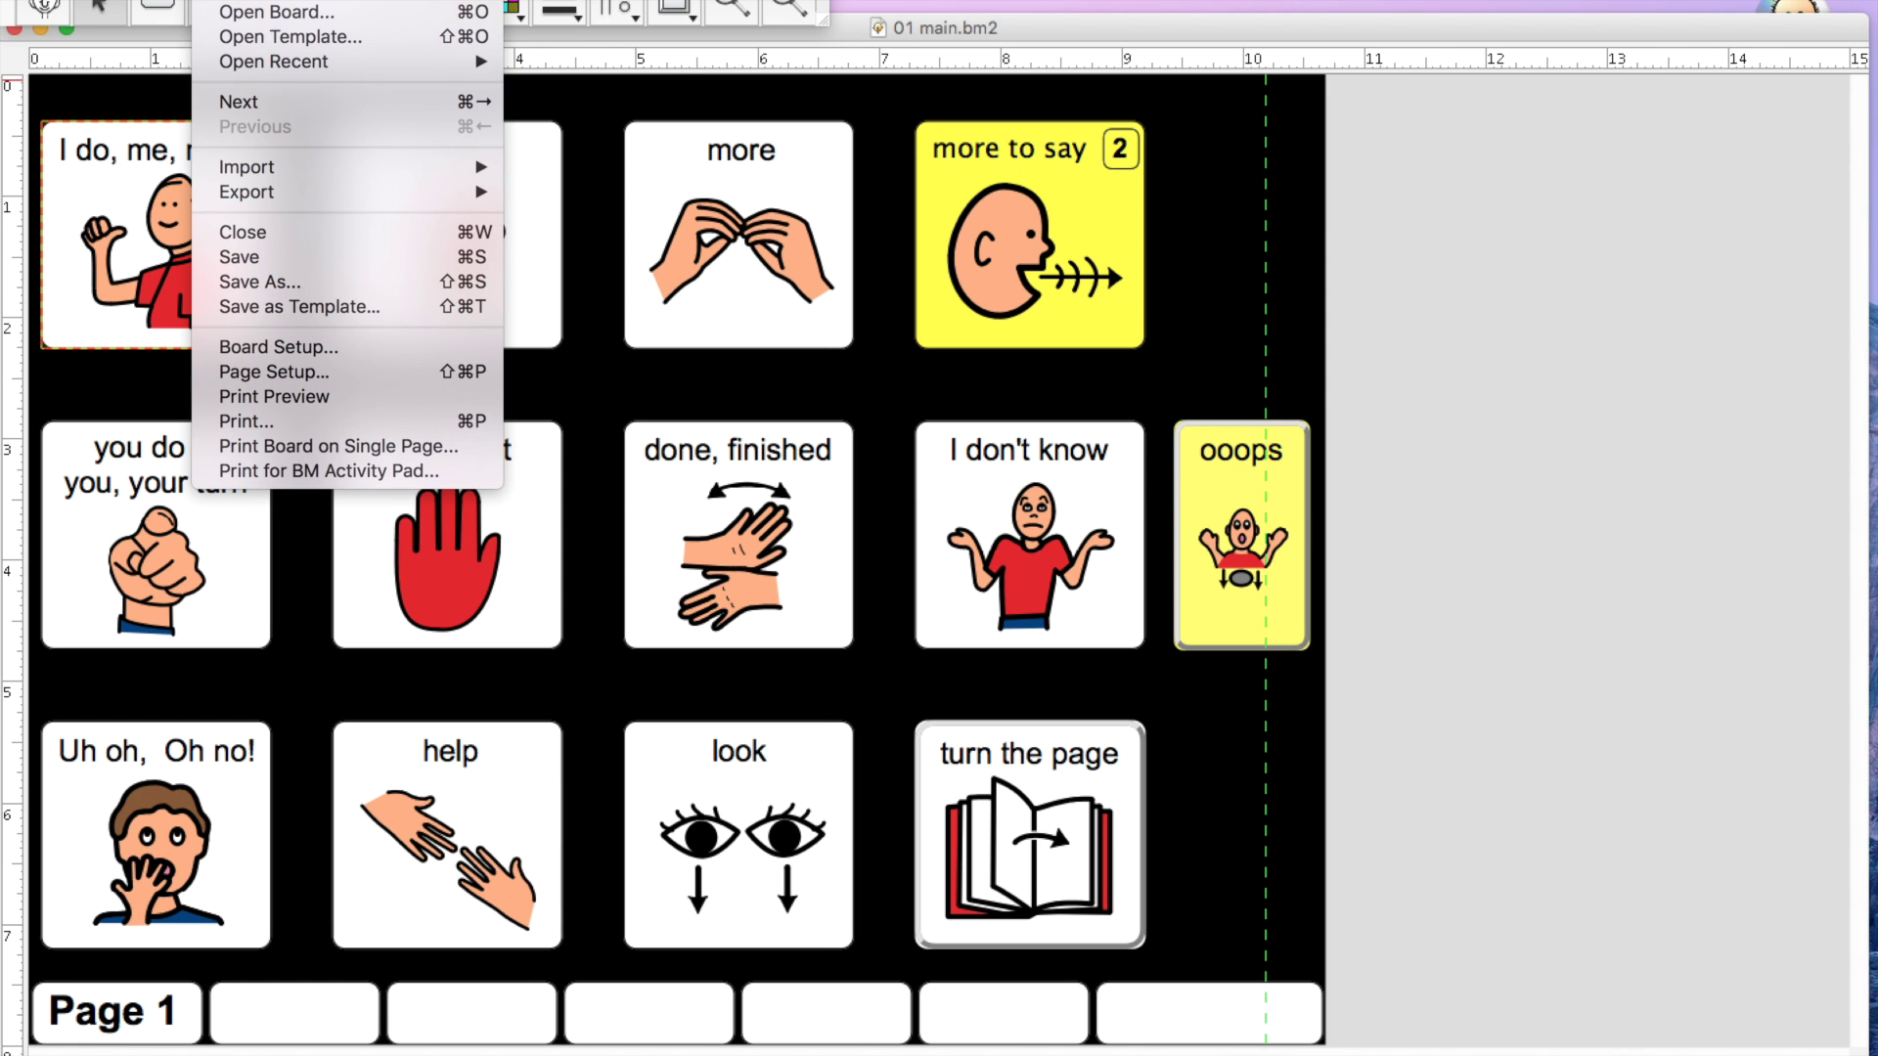
{"action": "left_click", "coordinate": [320, 445]}
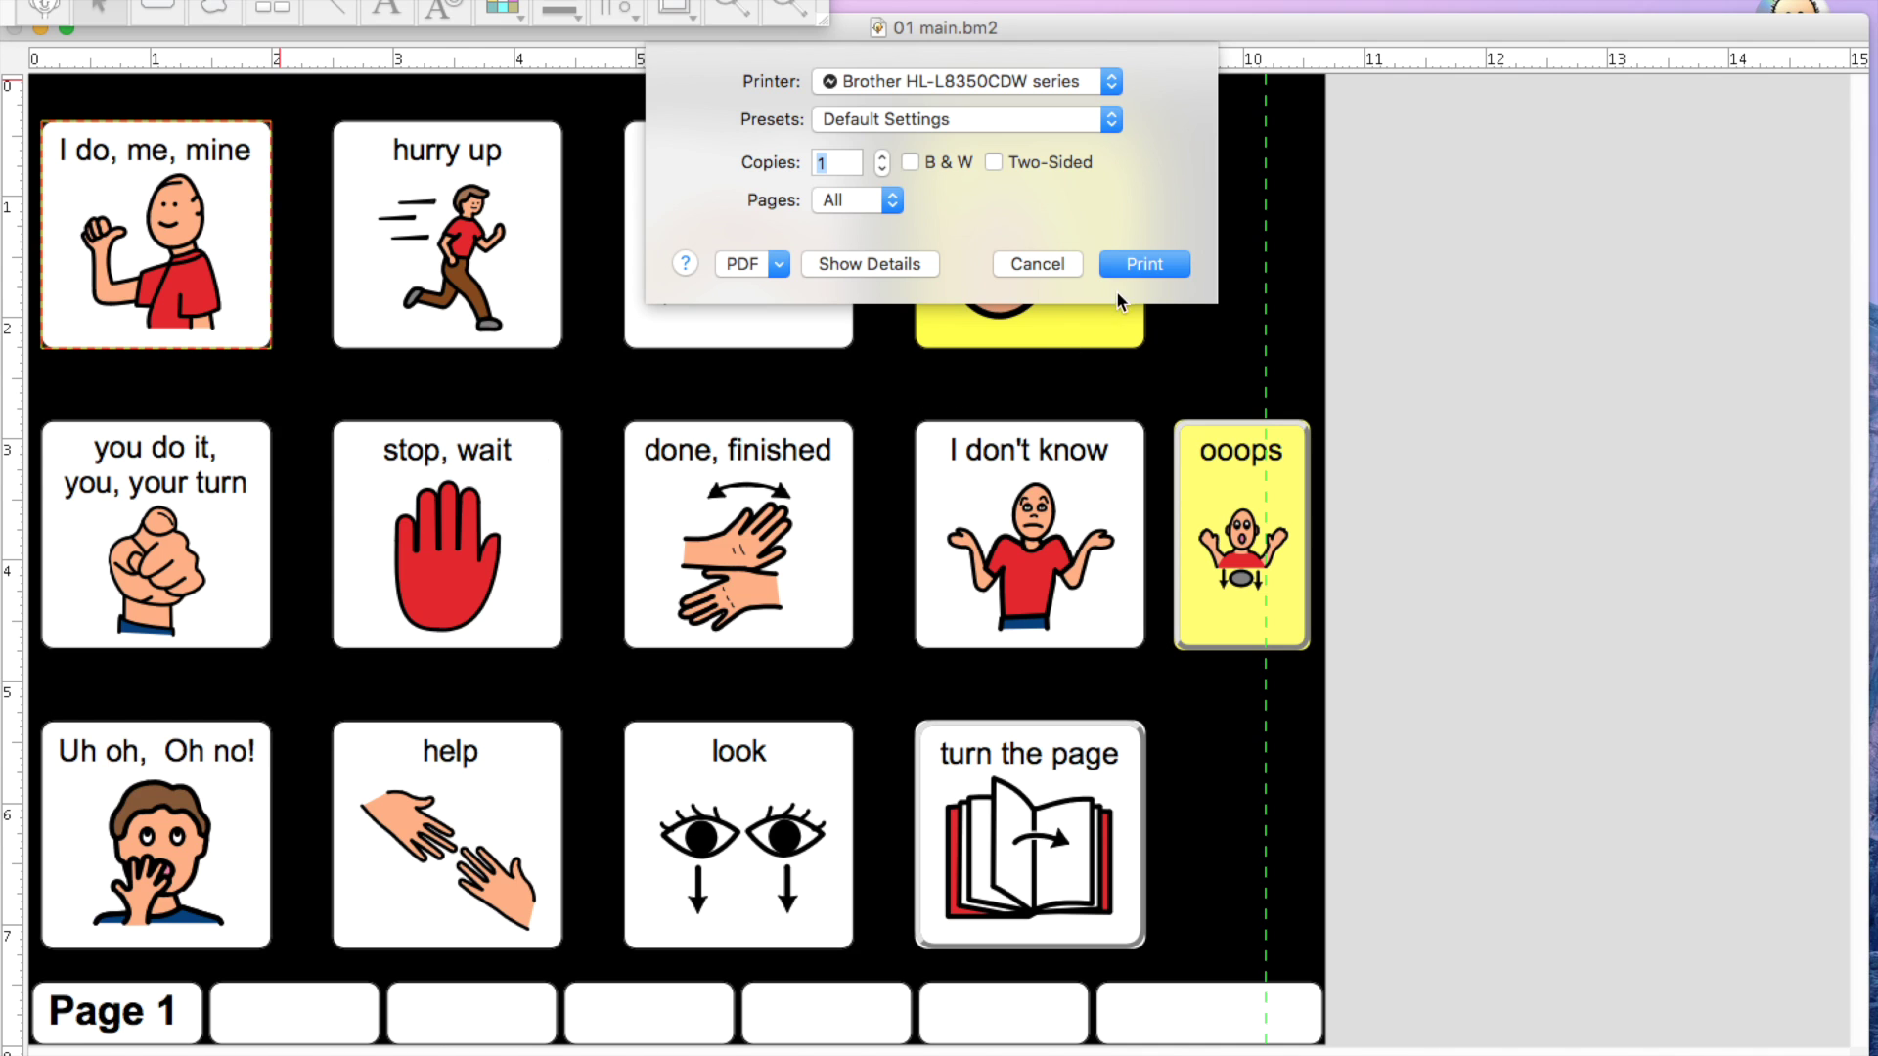
{"action": "left_click", "coordinate": [1053, 262]}
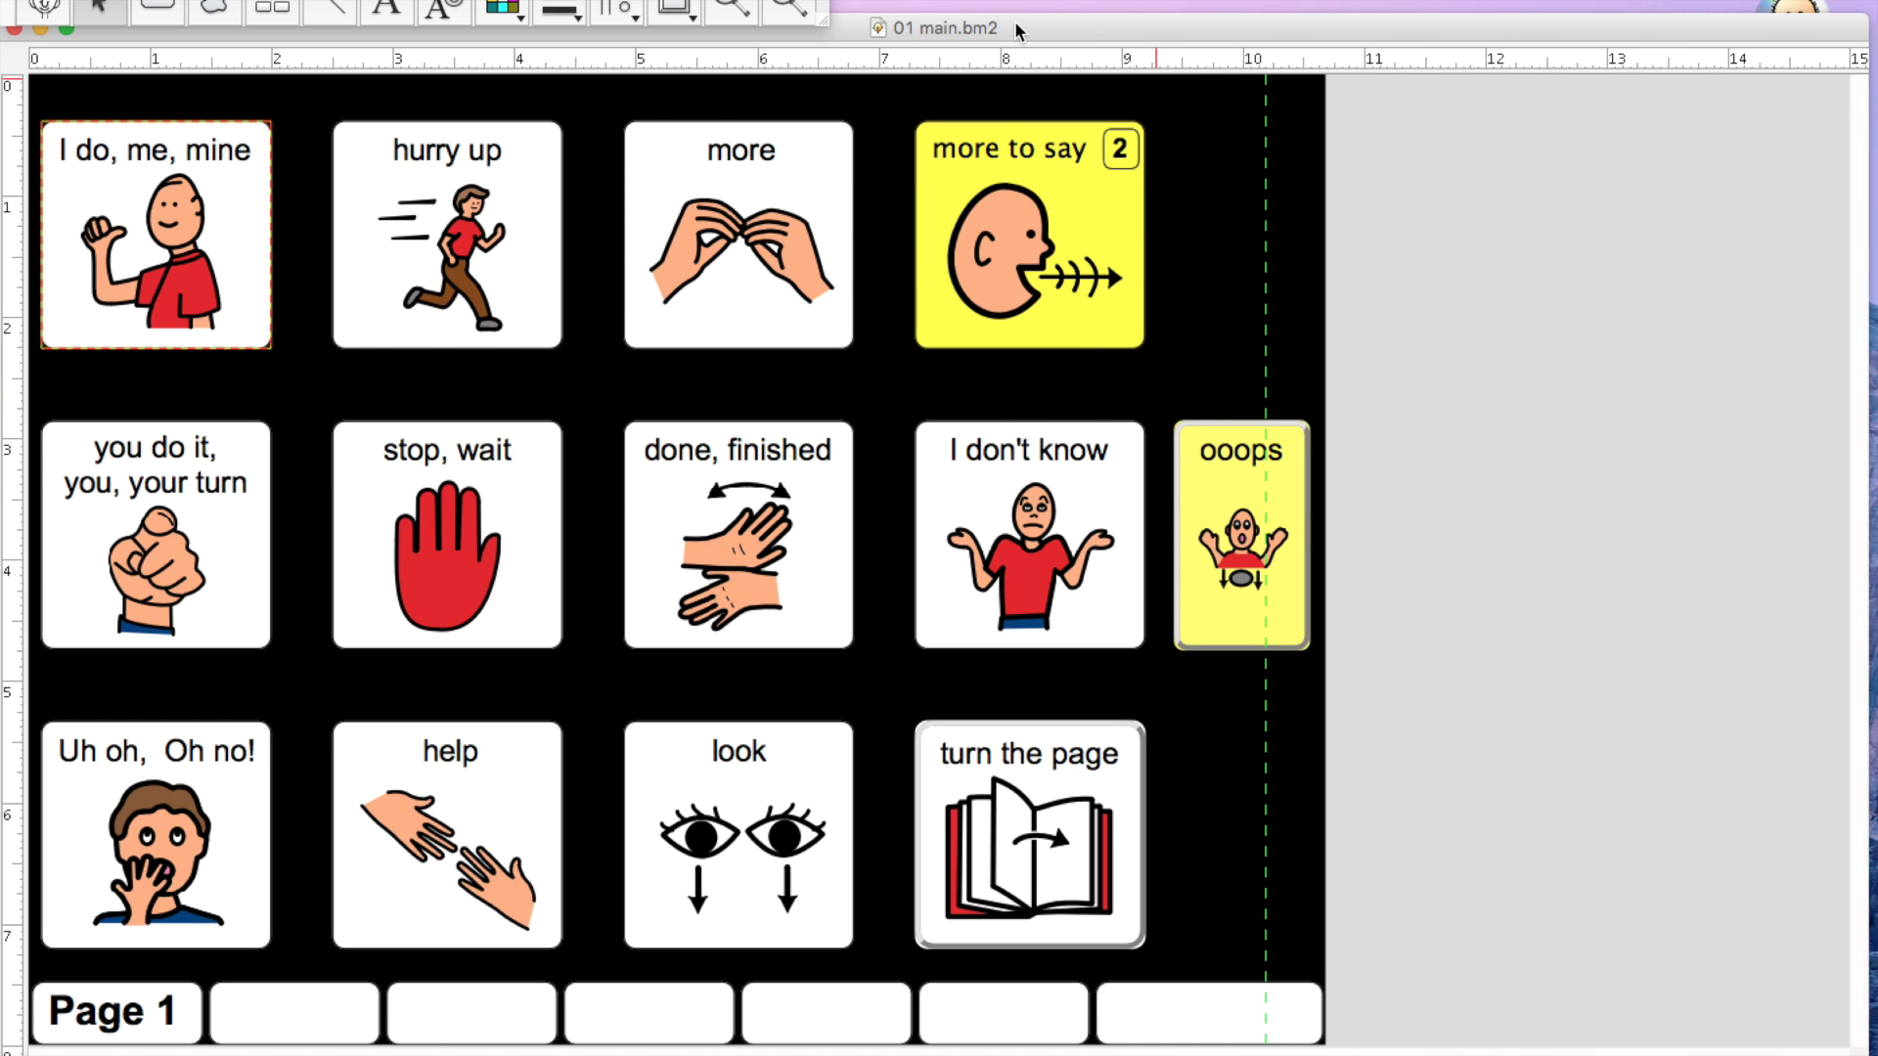
{"action": "left_click_drag", "start_coordinate": [1017, 30], "coordinate": [995, 55]}
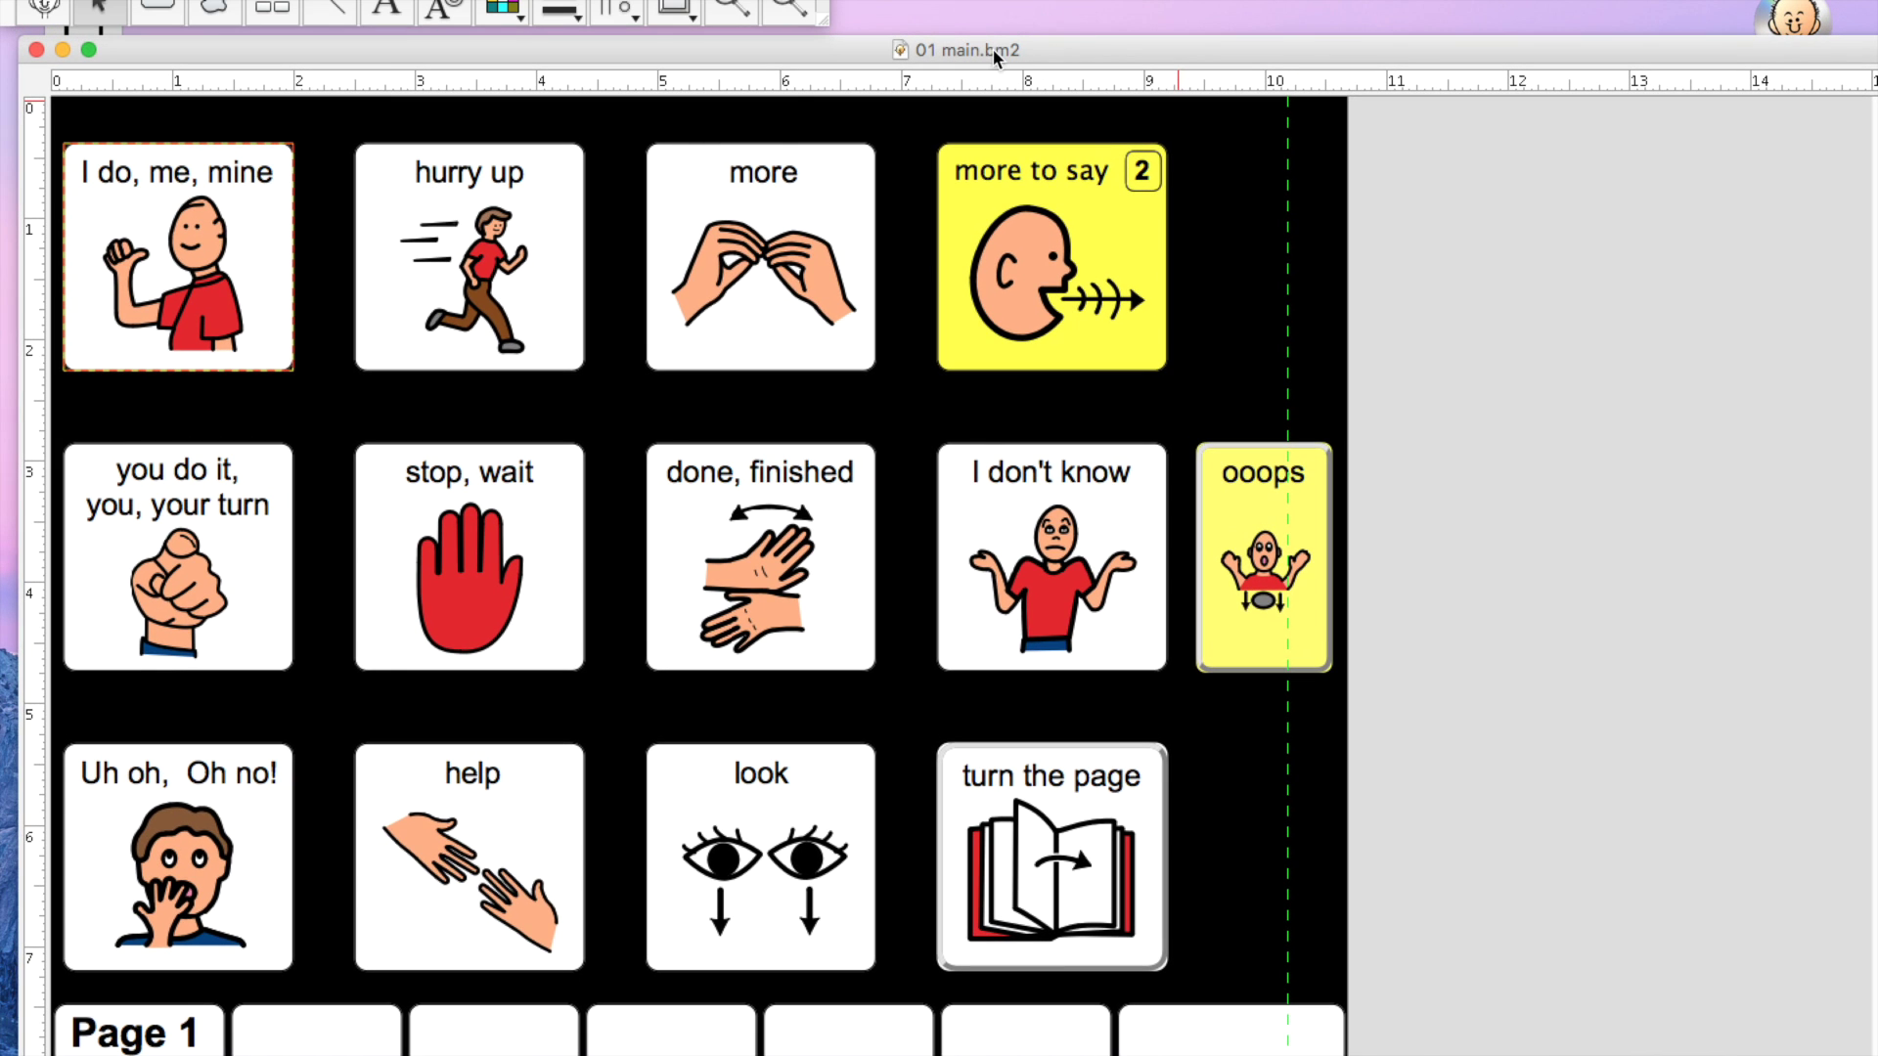
Step: Close the 01 main board and its folder, then open 01 main from the PODD PDF folder
{"action": "left_click", "coordinate": [37, 50]}
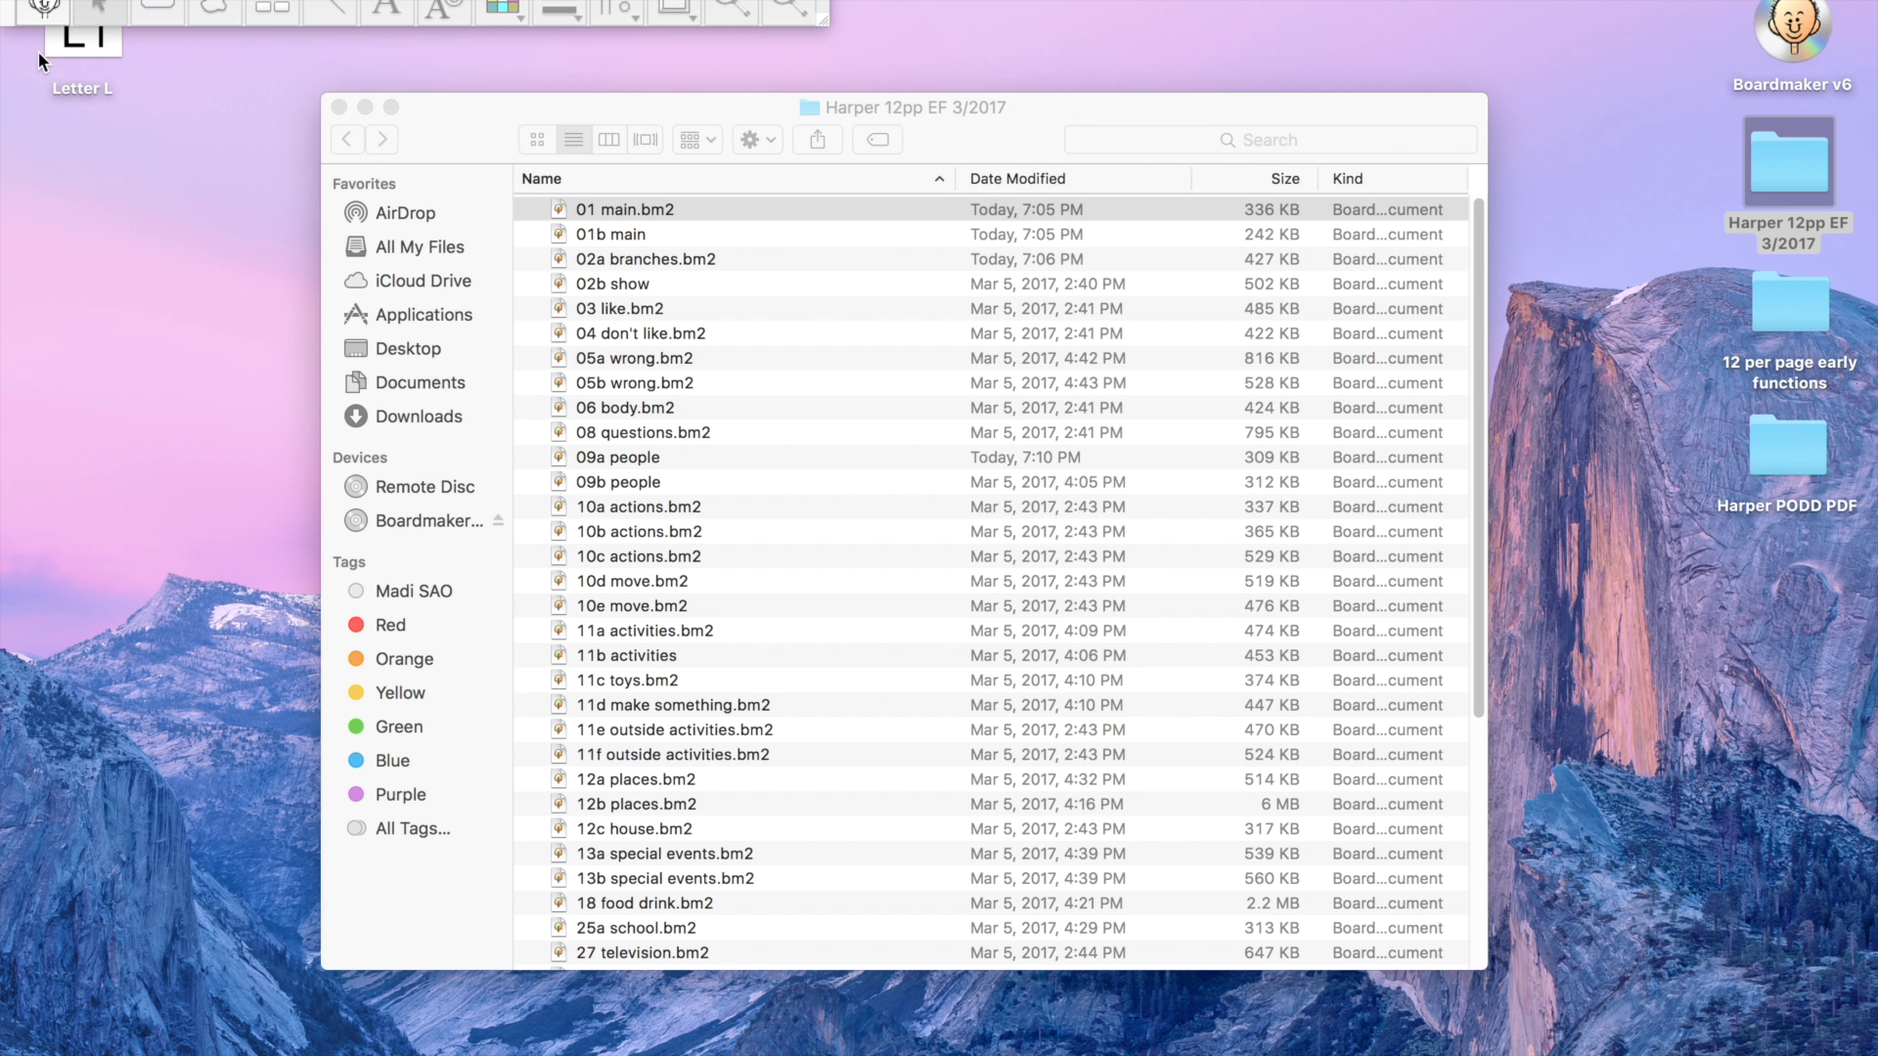
{"action": "left_click", "coordinate": [340, 109]}
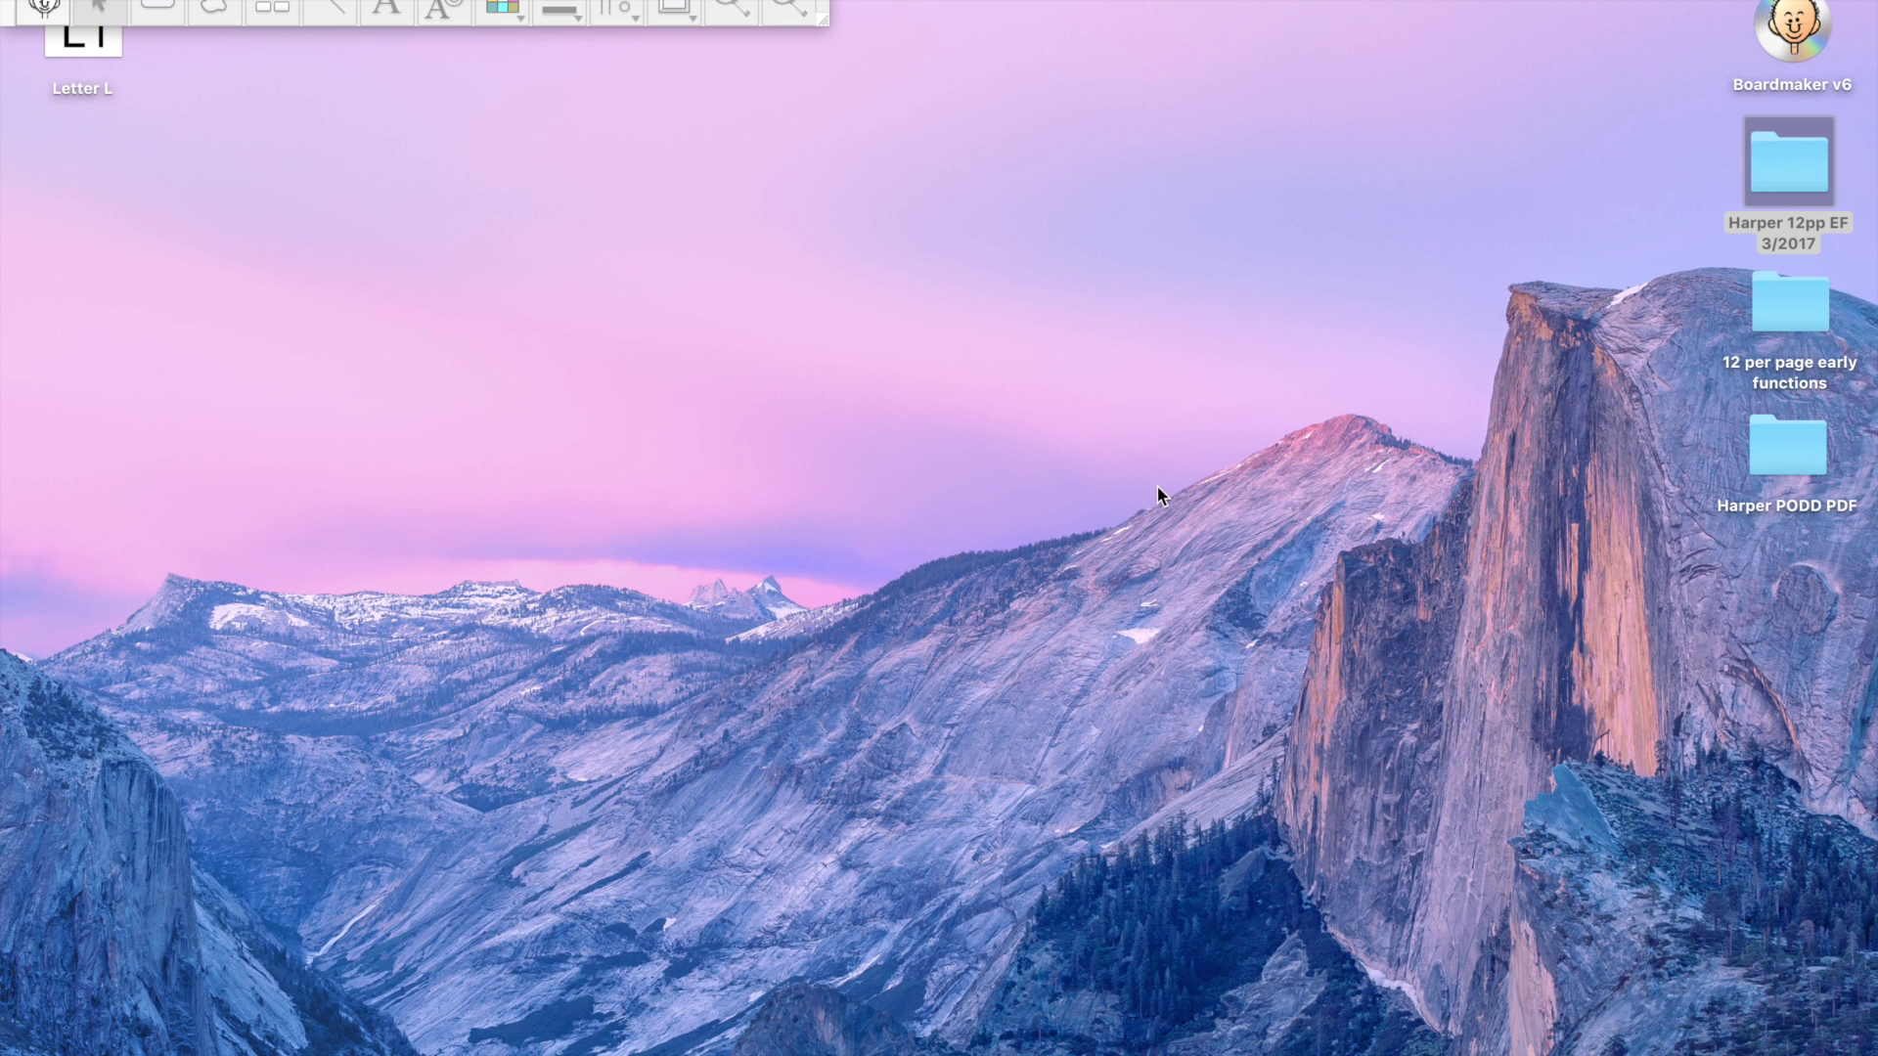
{"action": "double_click", "coordinate": [1791, 452]}
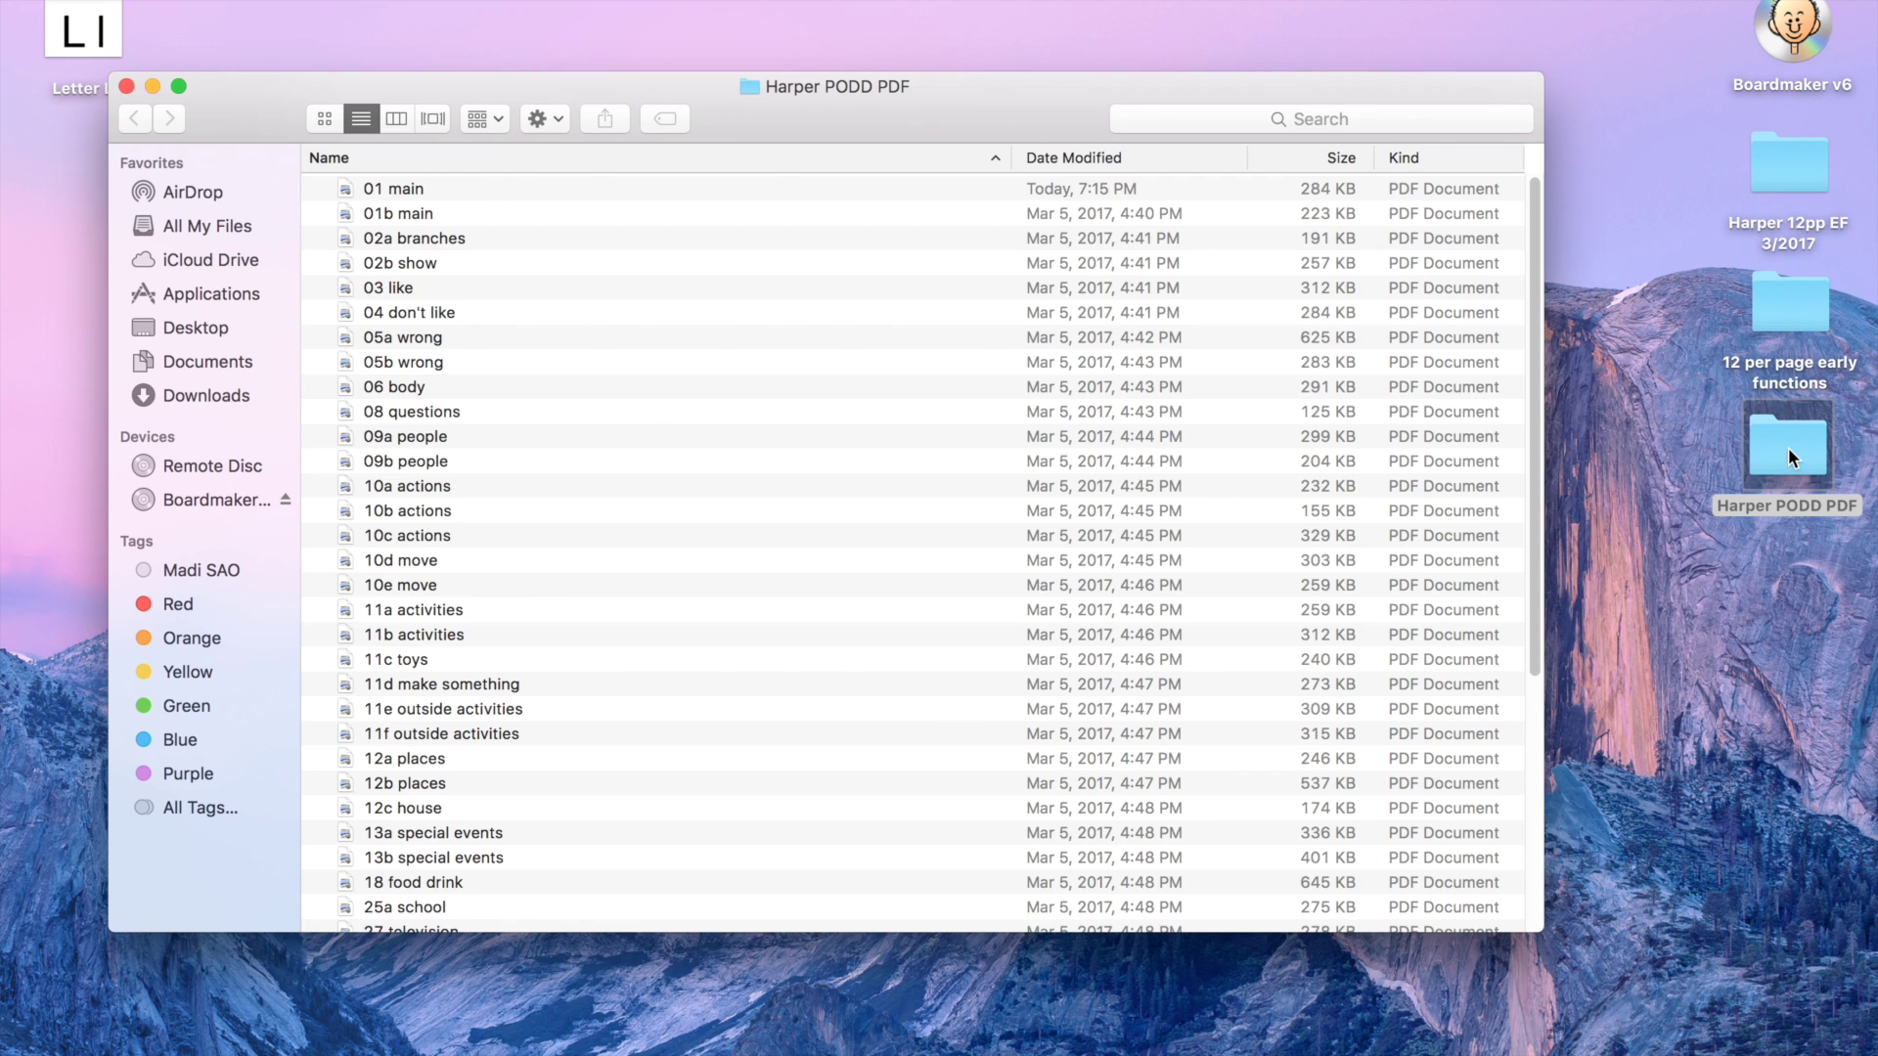
{"action": "double_click", "coordinate": [403, 191]}
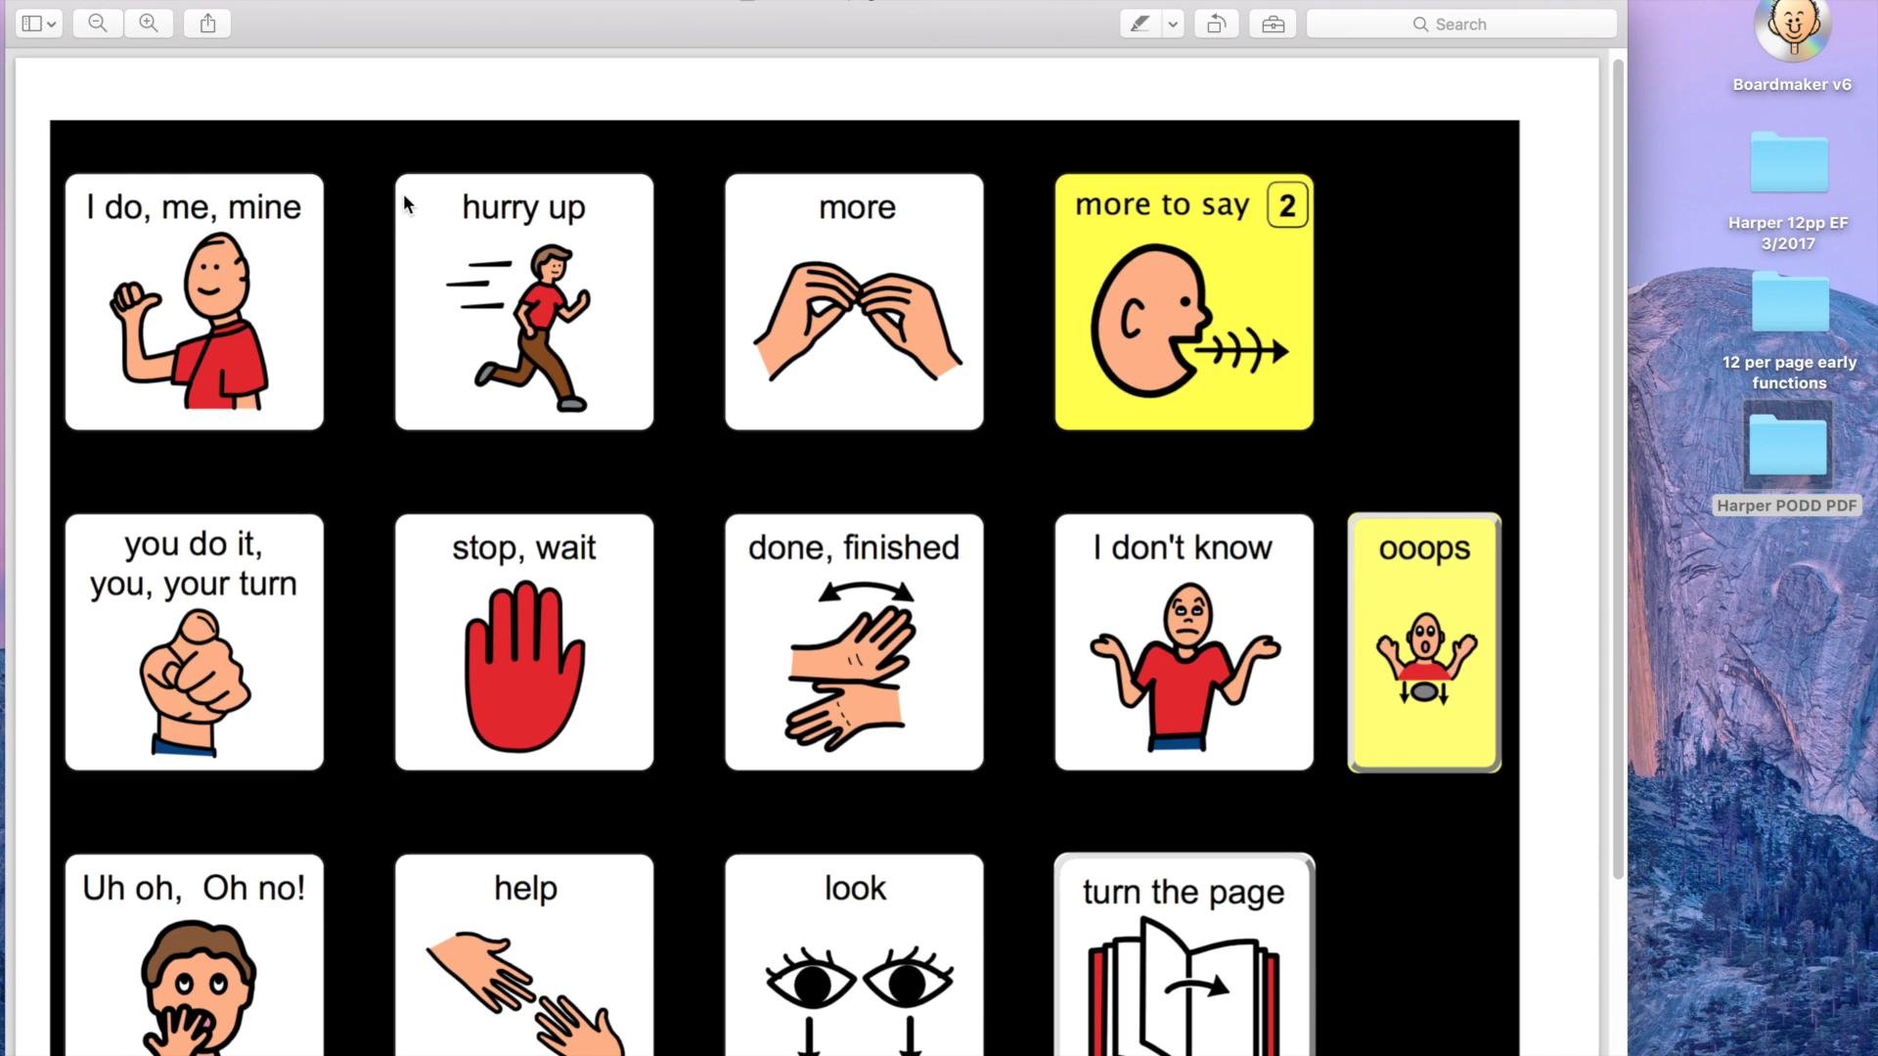
Step: In Preview's print settings, set Layout to 2 pages per sheet, then cancel without printing
{"action": "scroll", "coordinate": [403, 192], "scroll_direction": "down", "scroll_amount": 2}
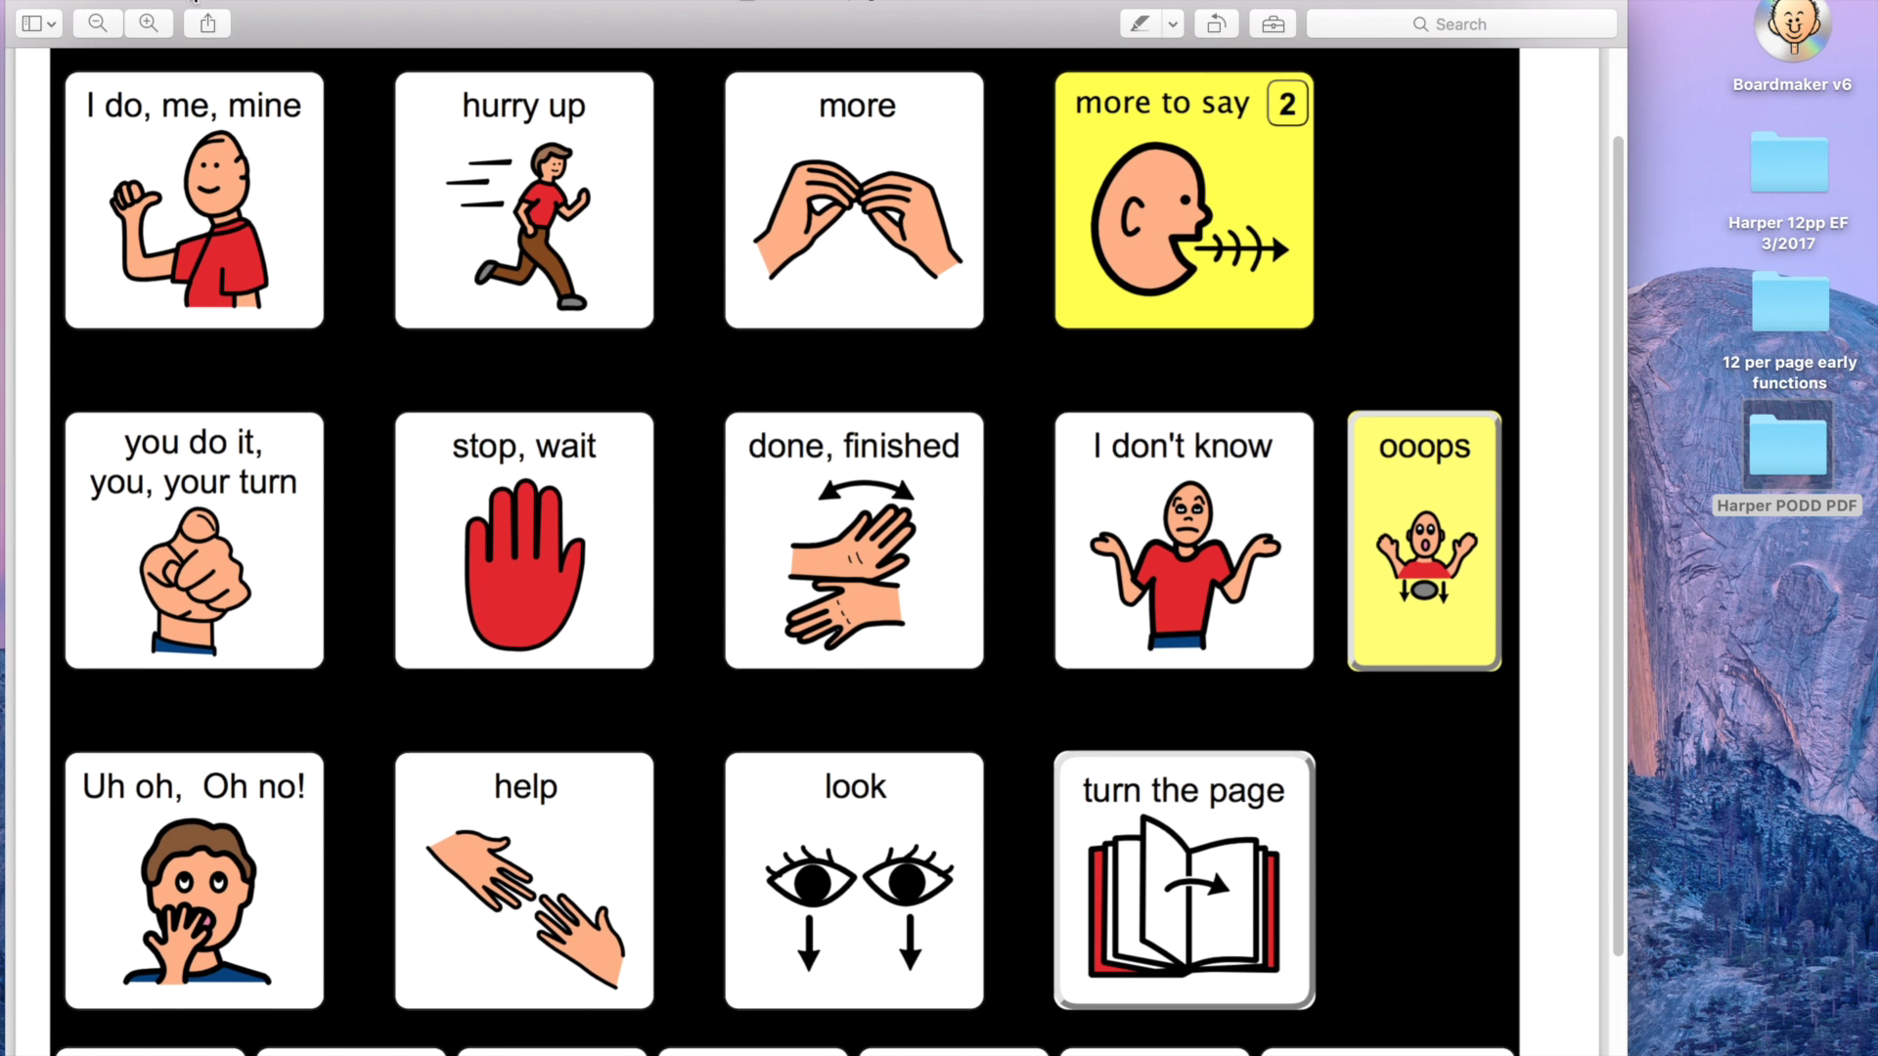
{"action": "left_click", "coordinate": [191, 0]}
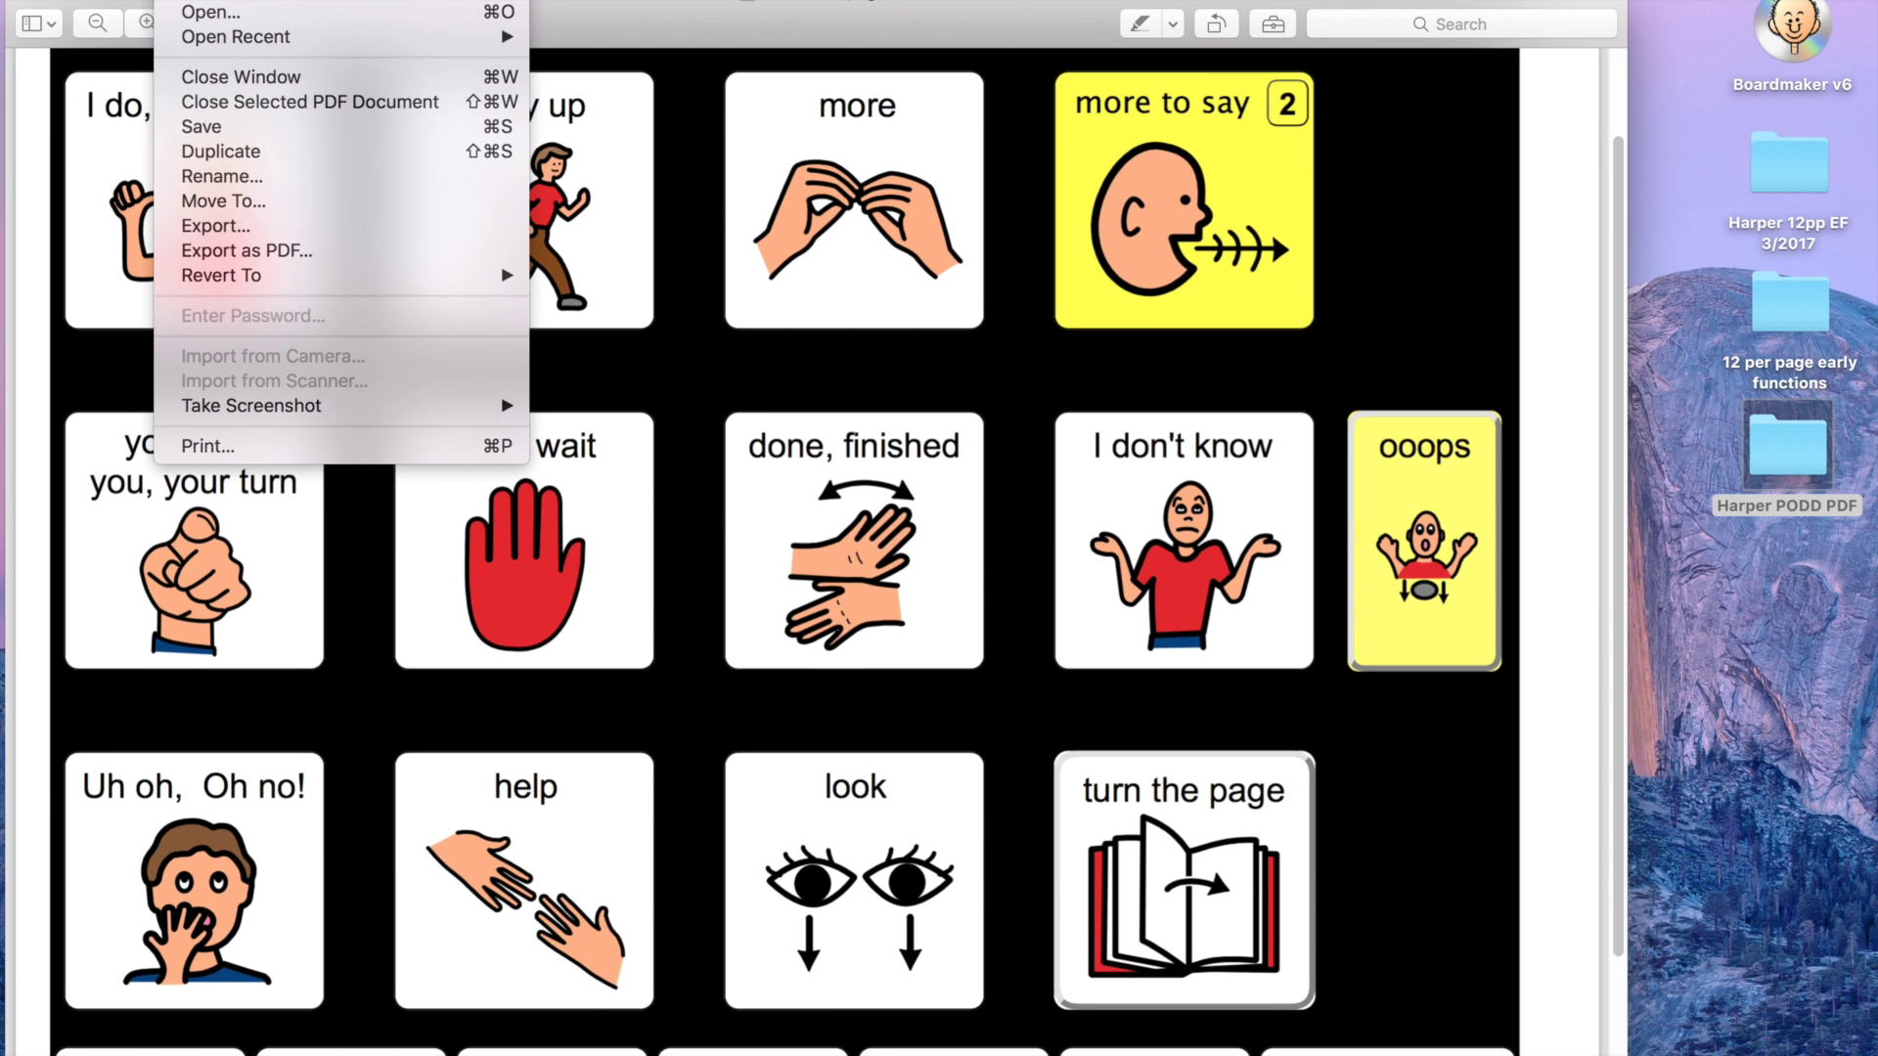
{"action": "left_click", "coordinate": [246, 445]}
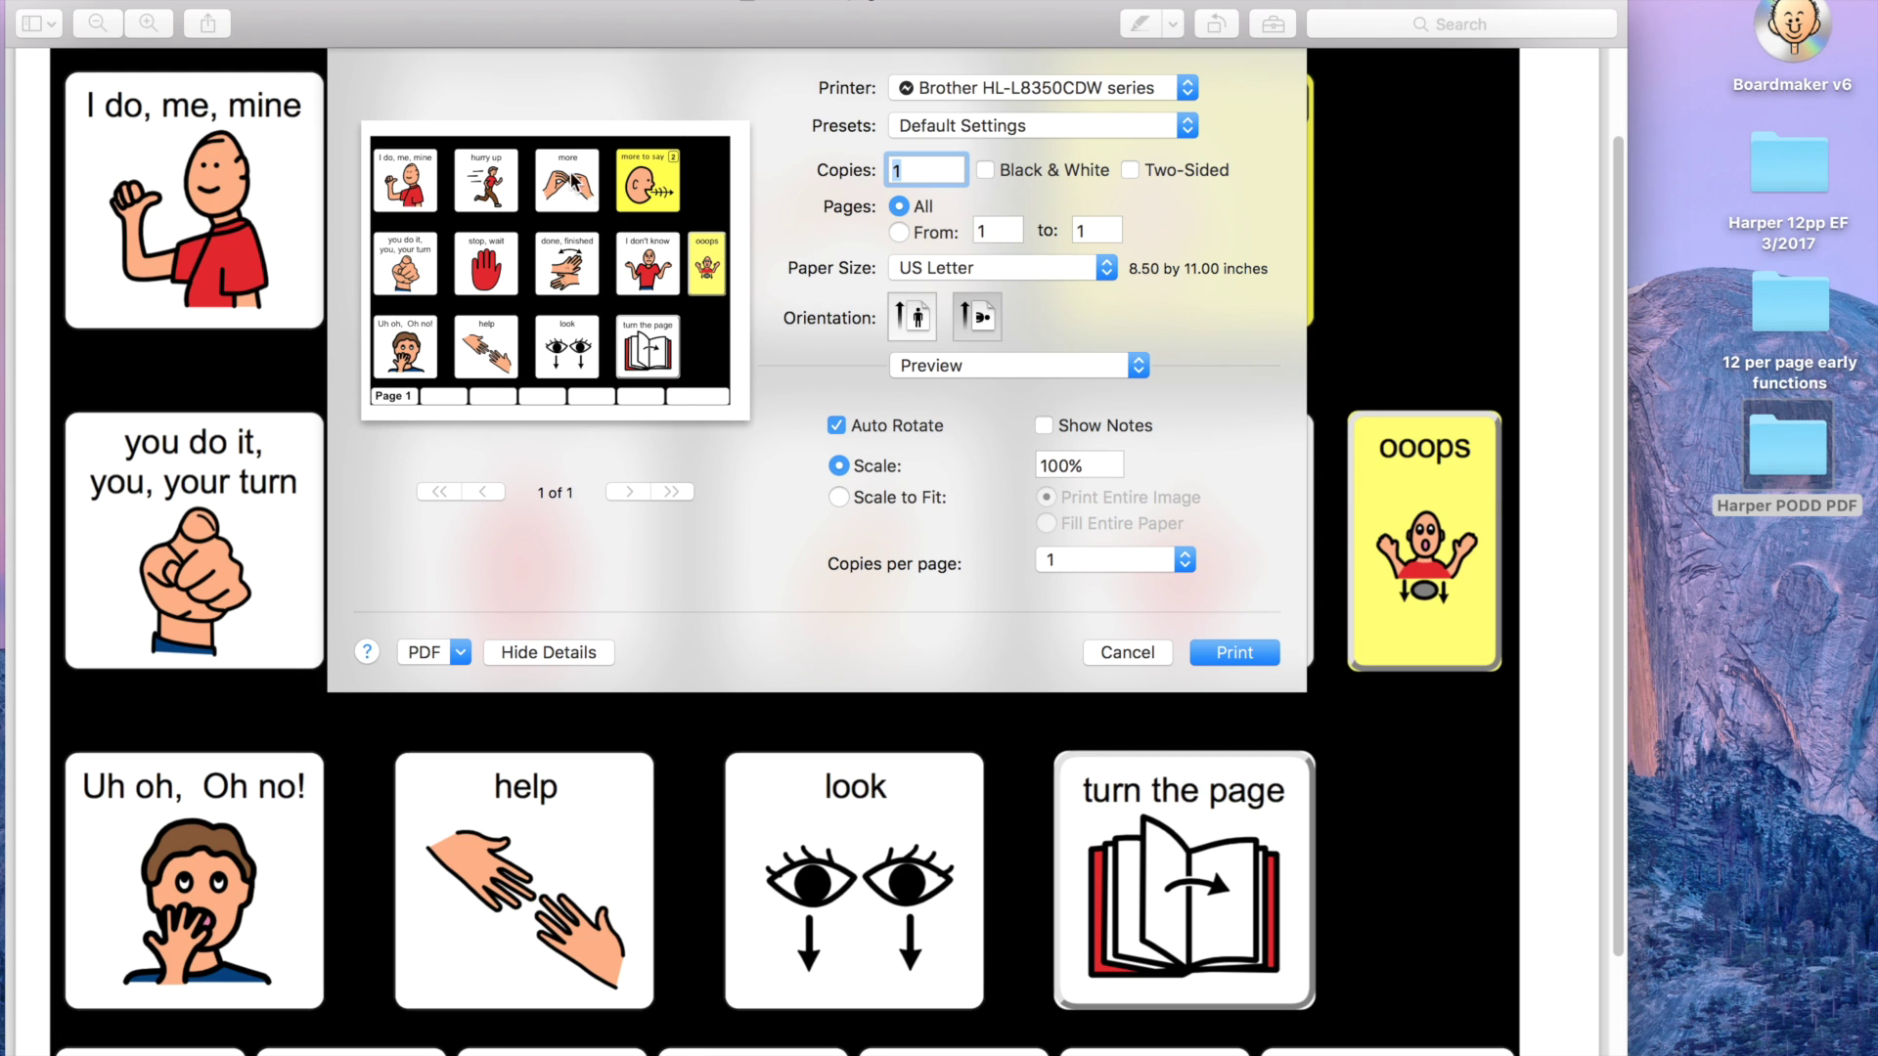
{"action": "left_click", "coordinate": [958, 362]}
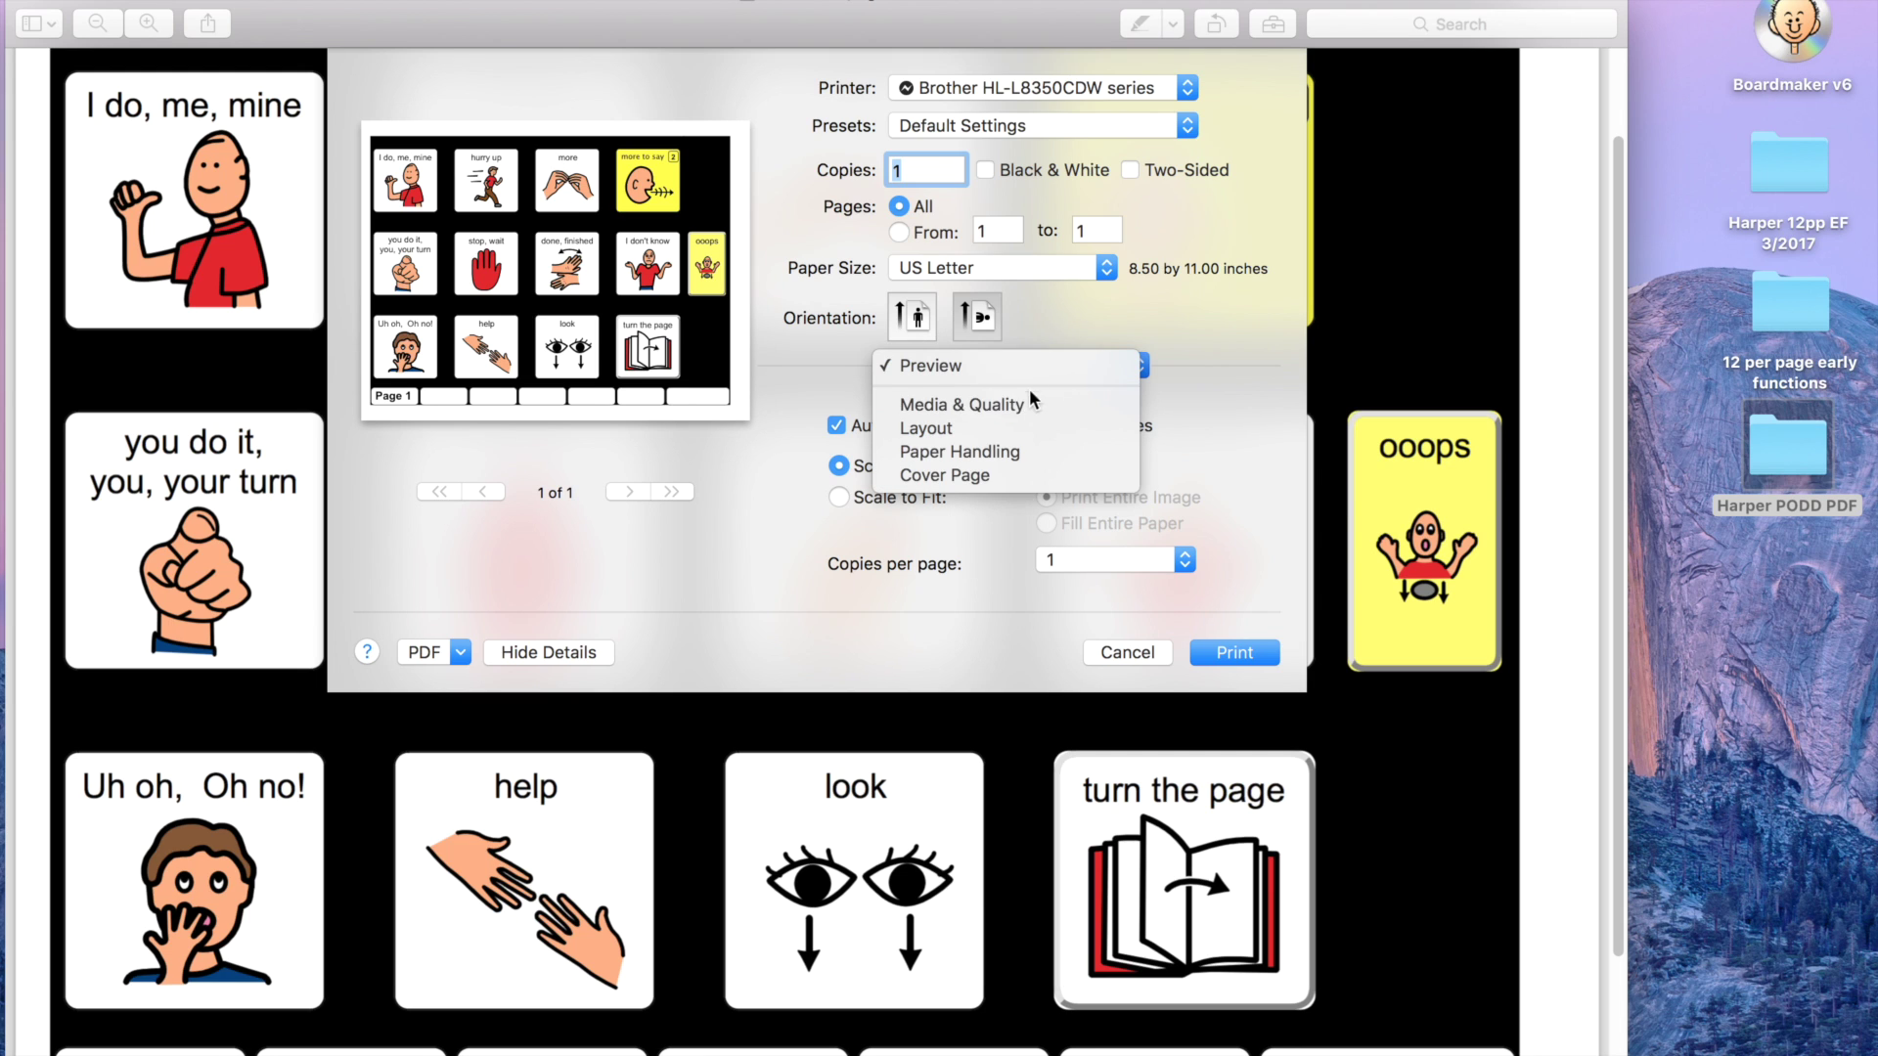
{"action": "left_click", "coordinate": [1000, 427]}
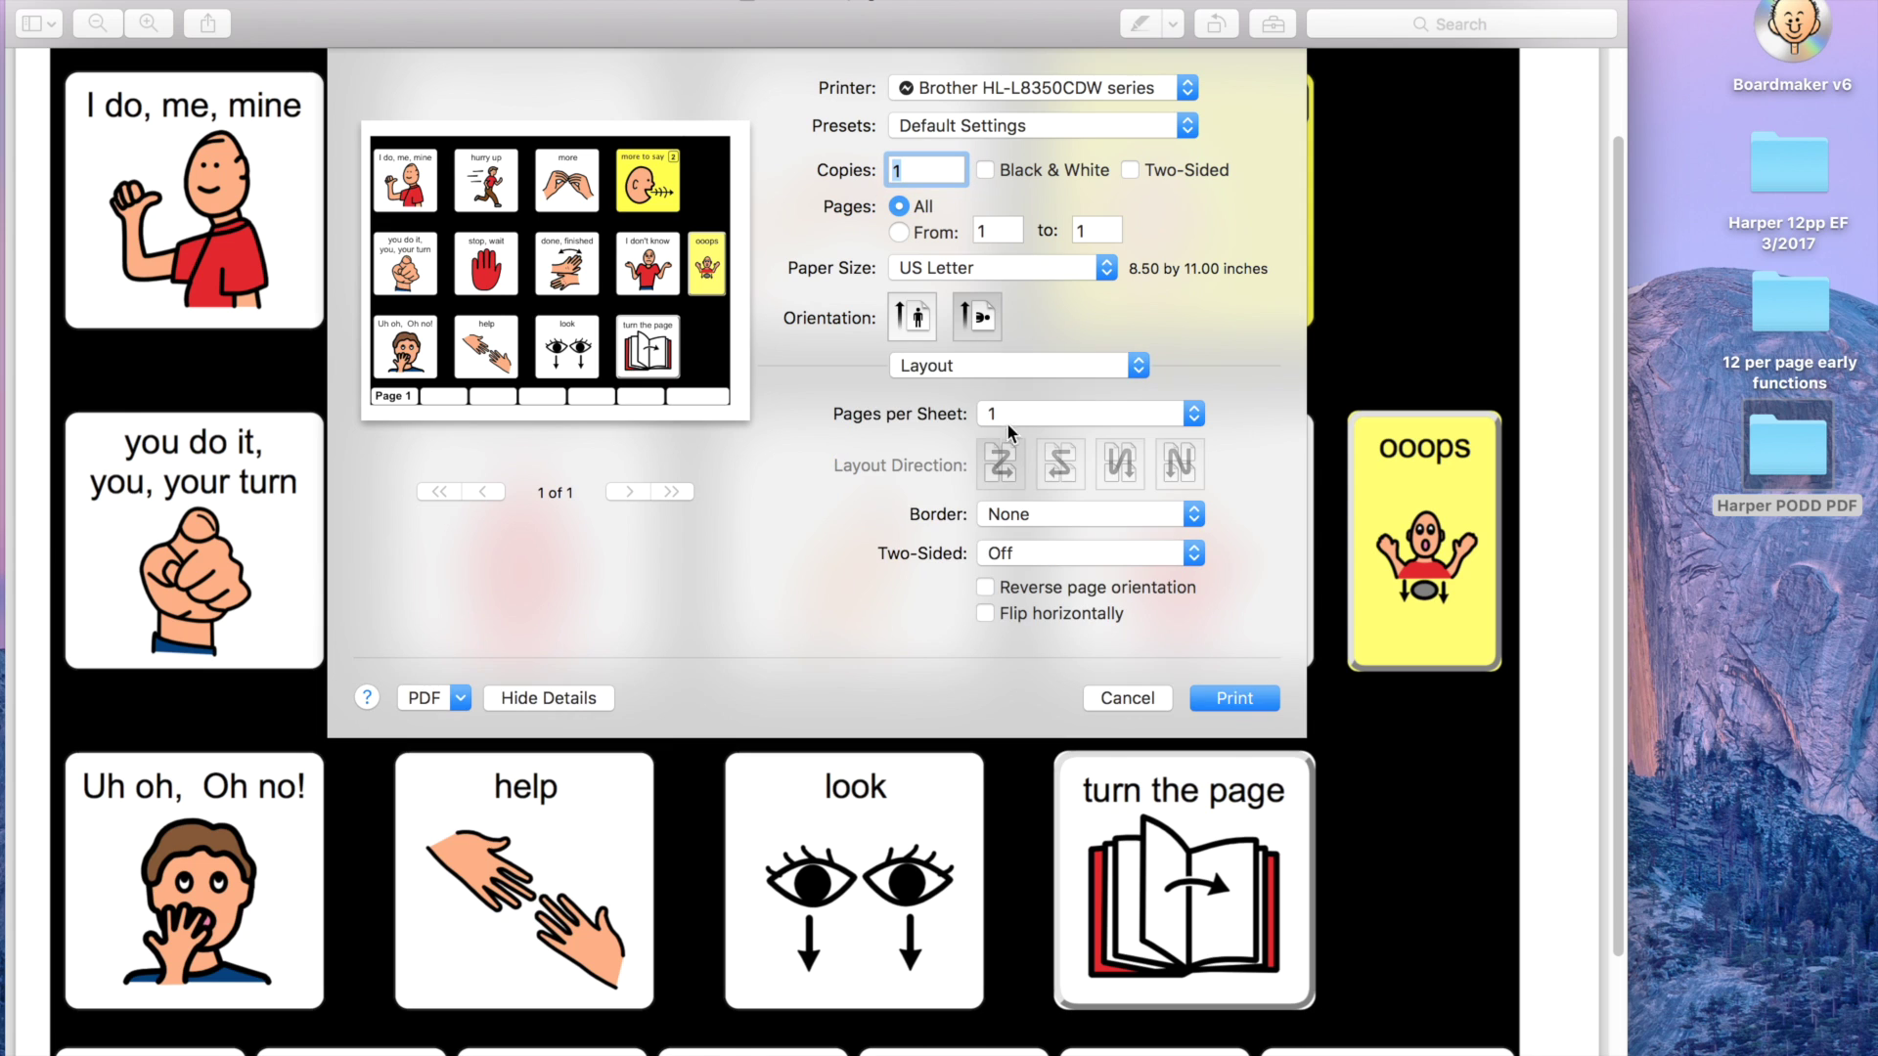
{"action": "left_click", "coordinate": [1007, 423]}
{"action": "left_click", "coordinate": [1029, 438]}
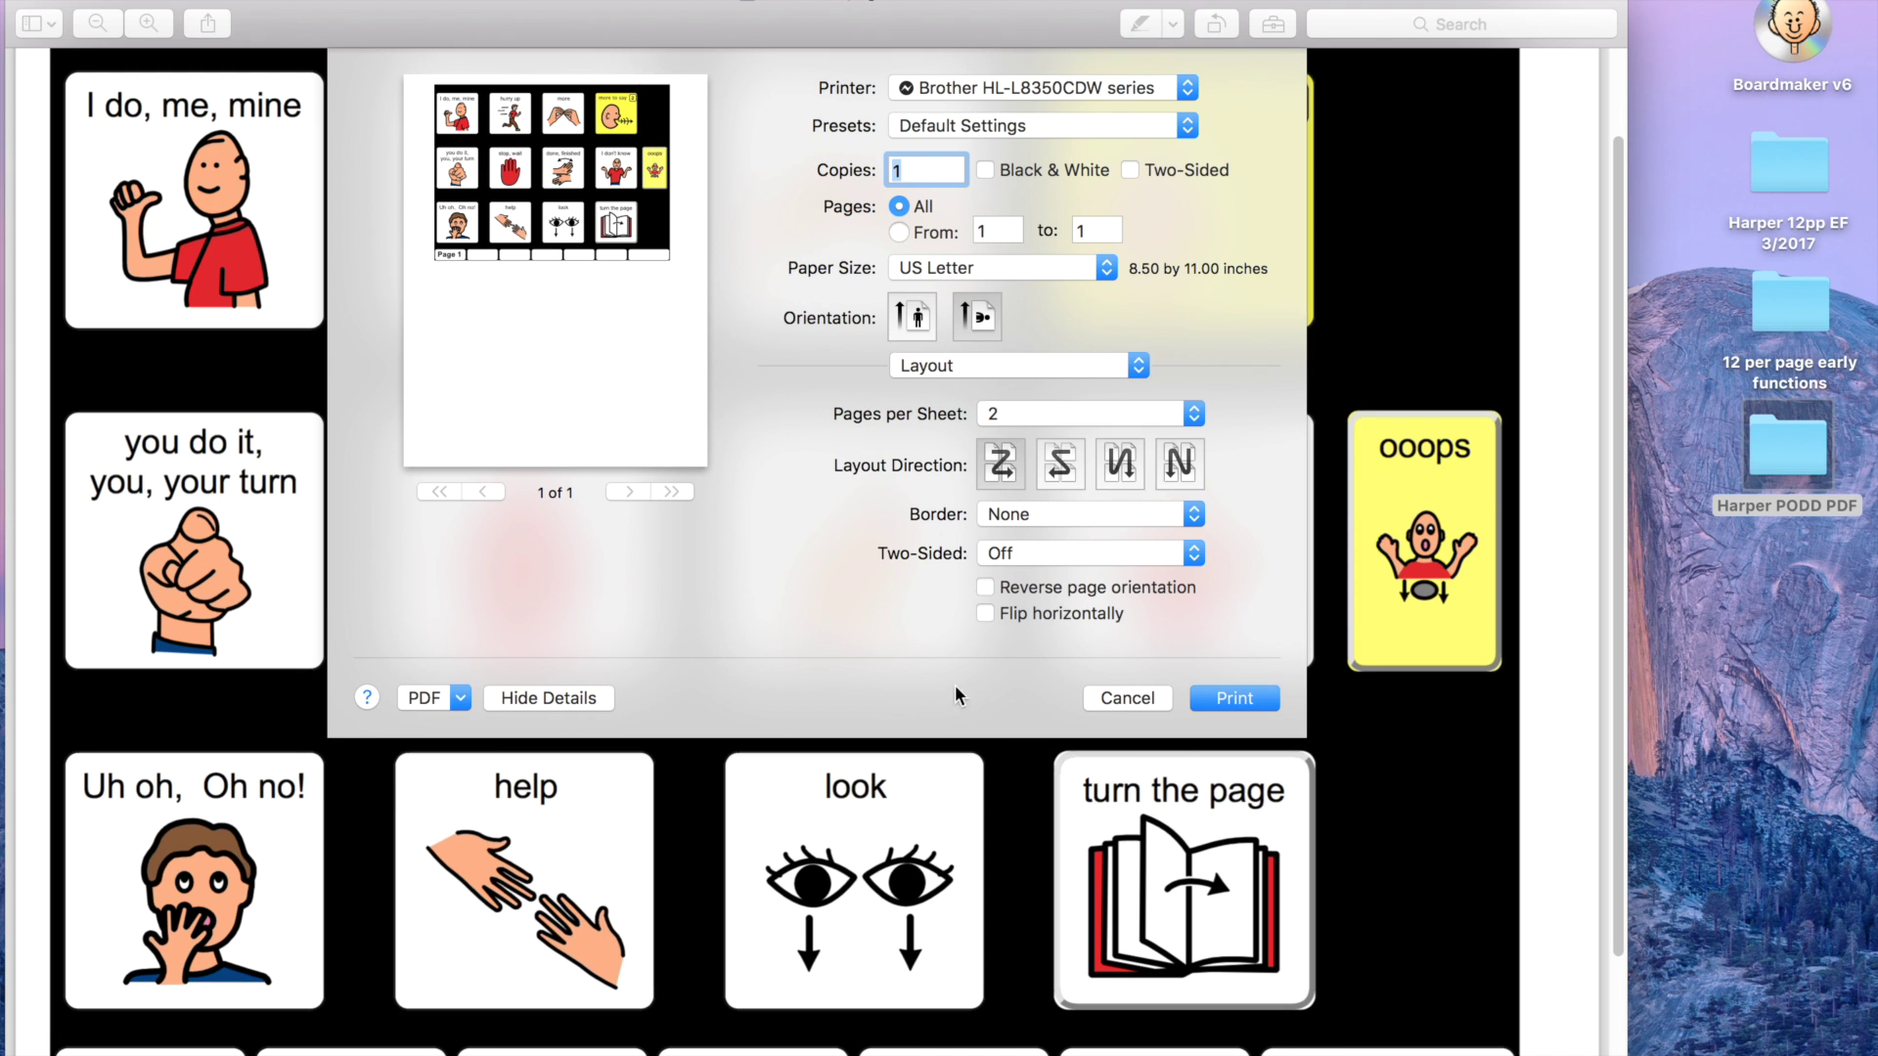
{"action": "left_click", "coordinate": [1113, 700]}
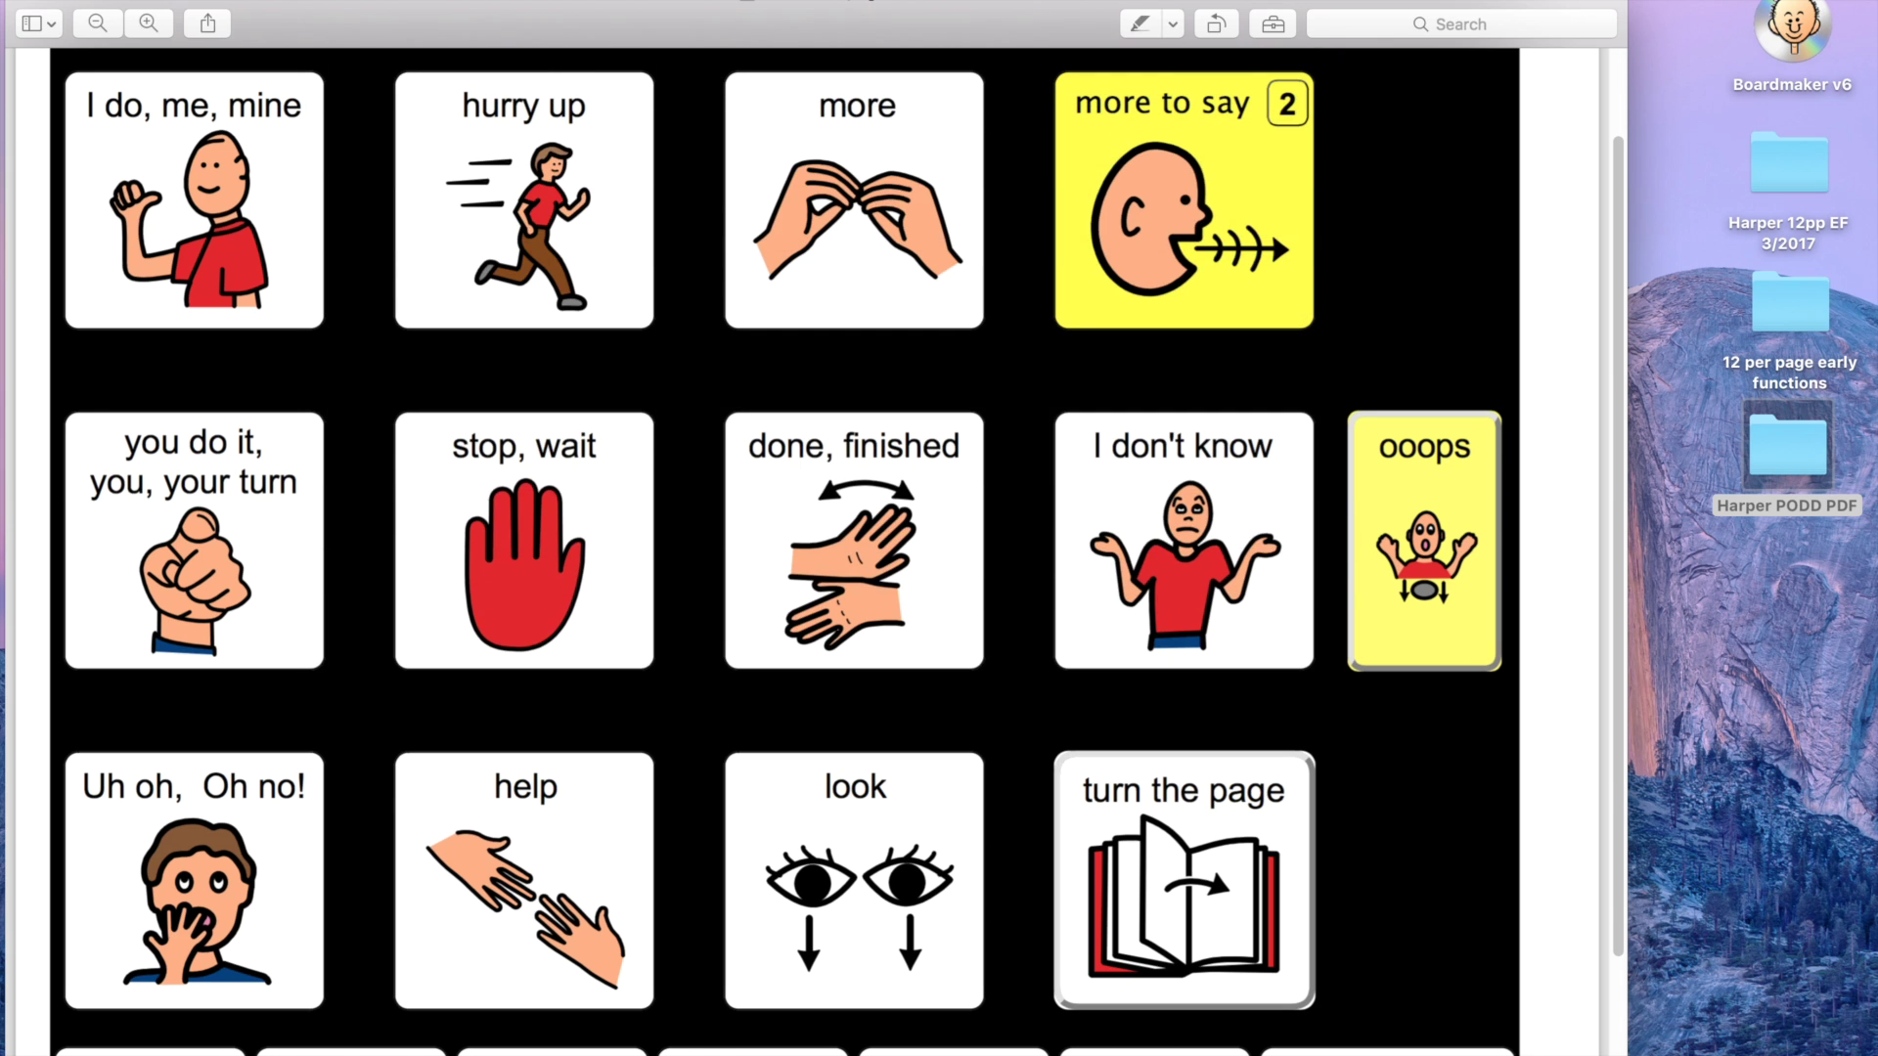
Step: Close the 01 main PDF and bring the Harper PODD PDF folder window forward
{"action": "key", "text": "super+w"}
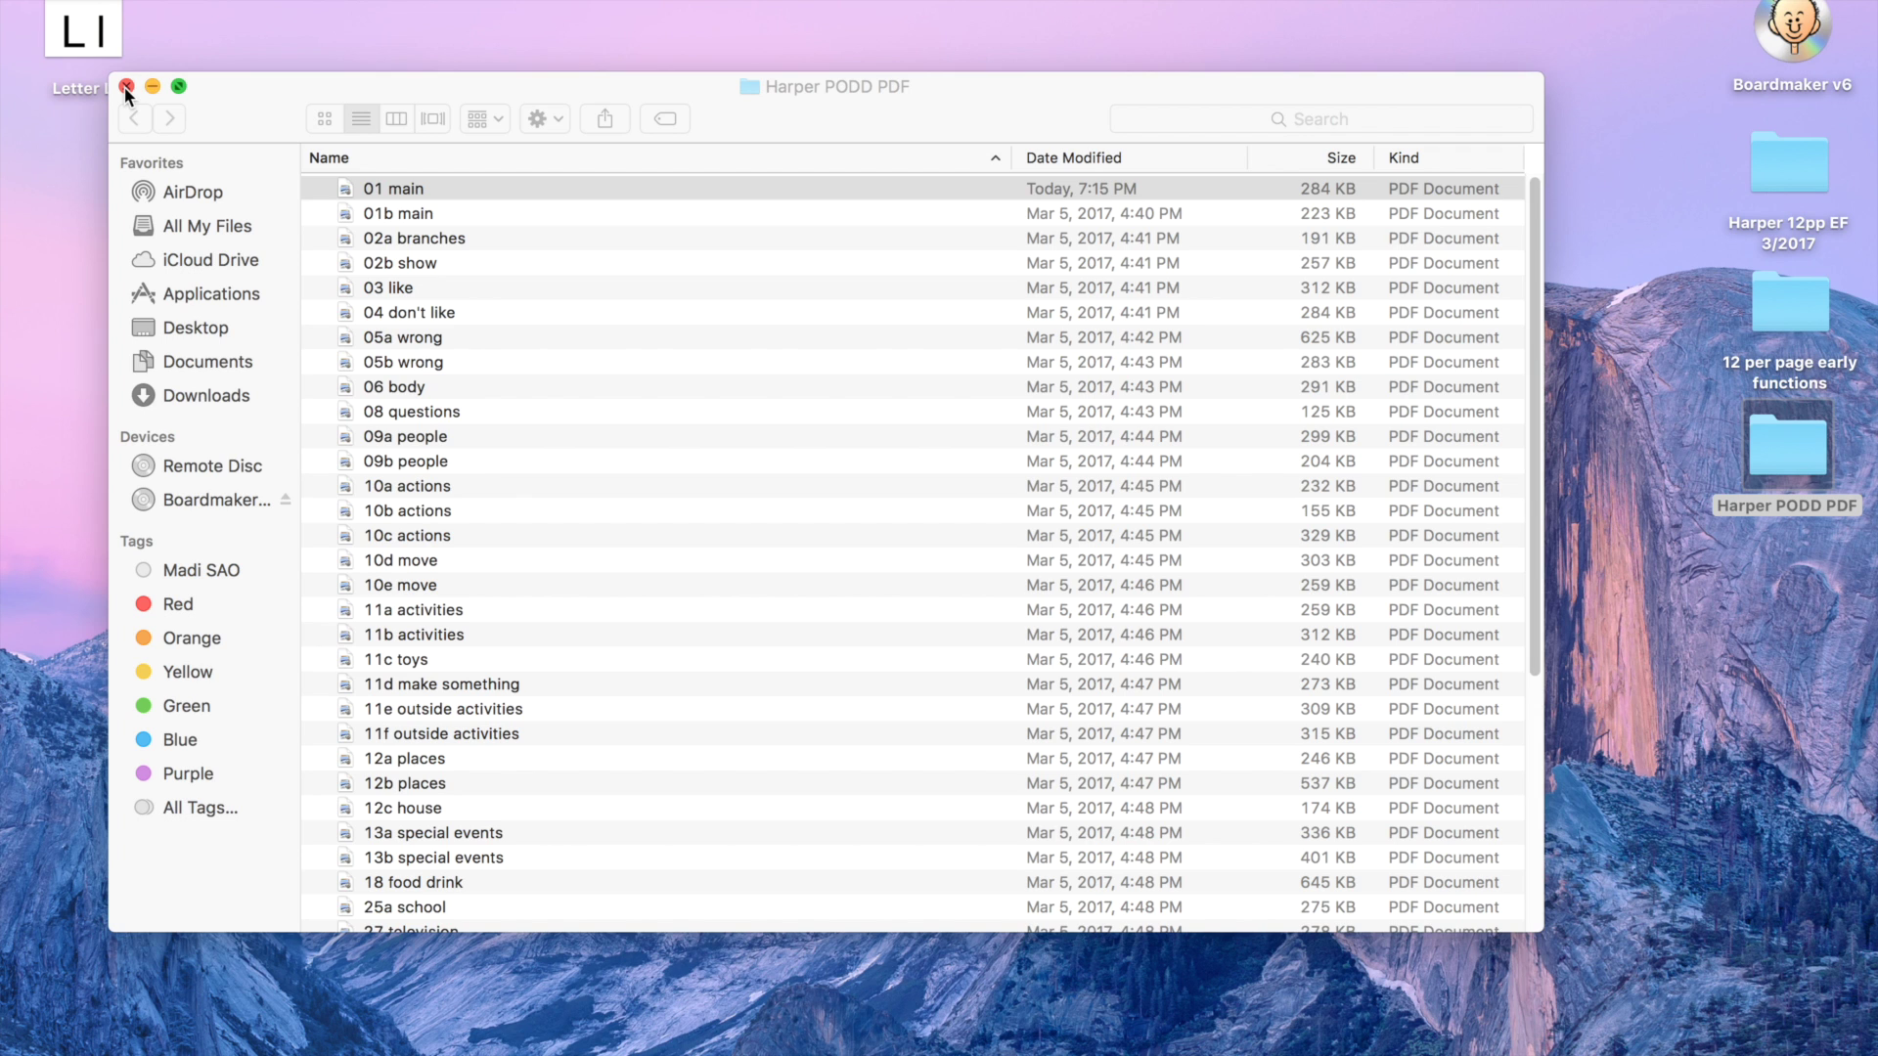
{"action": "left_click", "coordinate": [954, 113]}
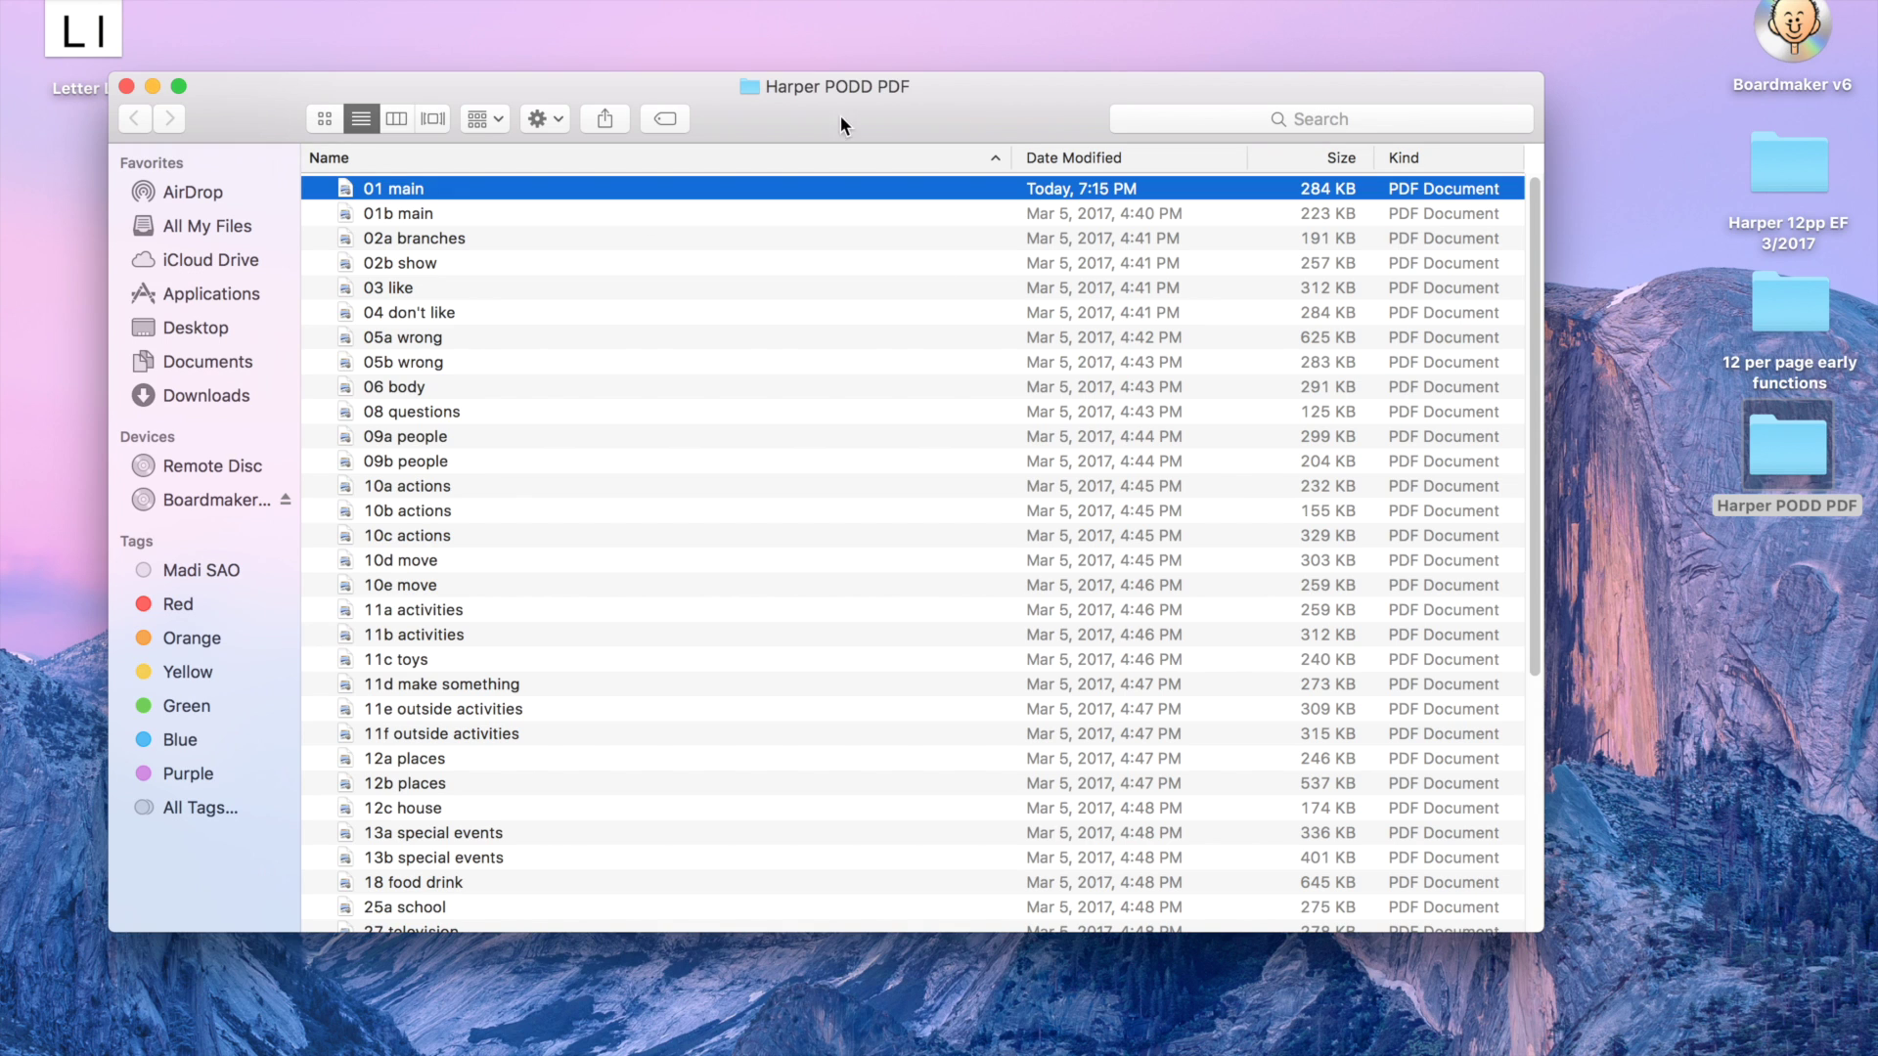